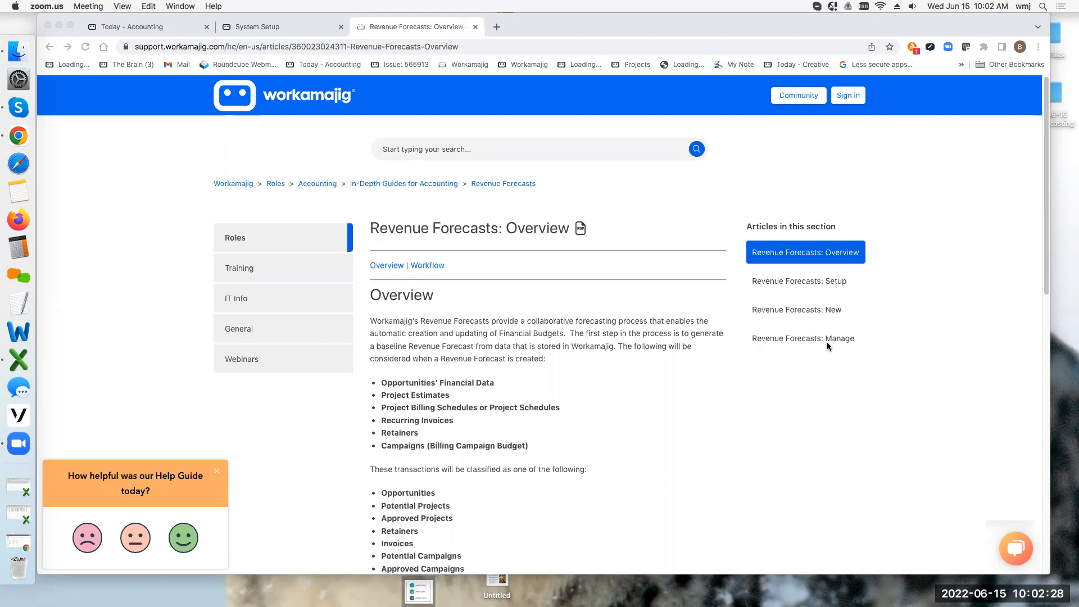
- Filter the All Revenue Forecasts list to company ID Fco, view the May 2022 forecast, and close it
click(175, 32)
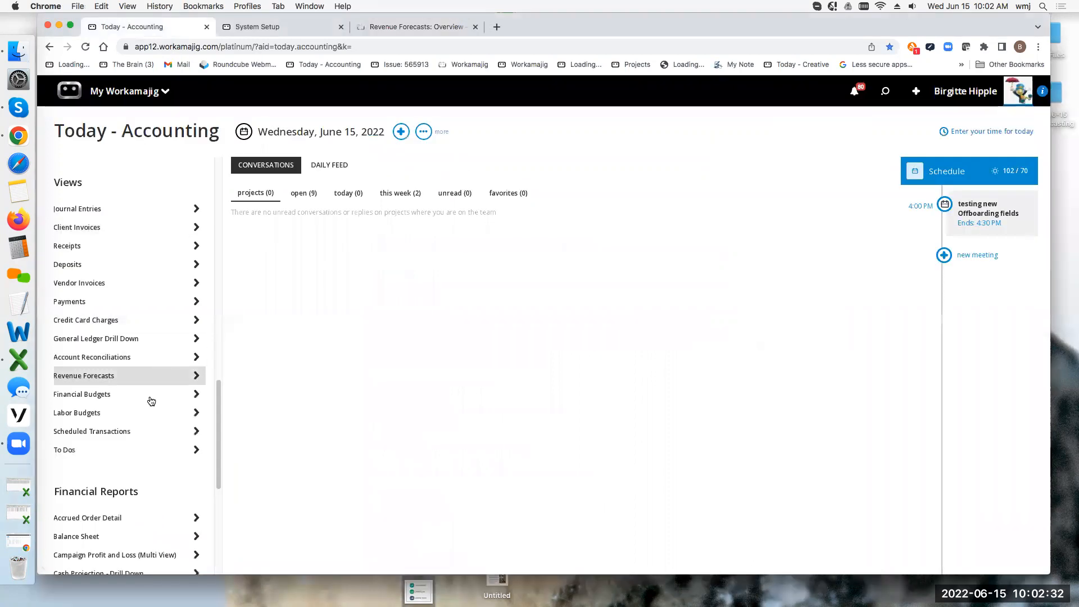
click(104, 379)
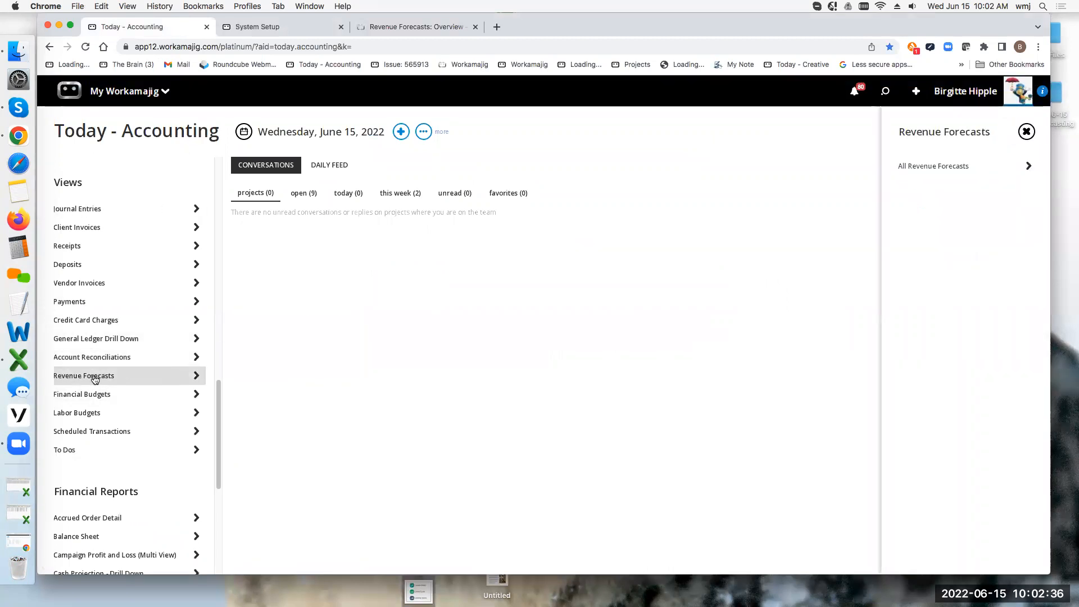
click(947, 167)
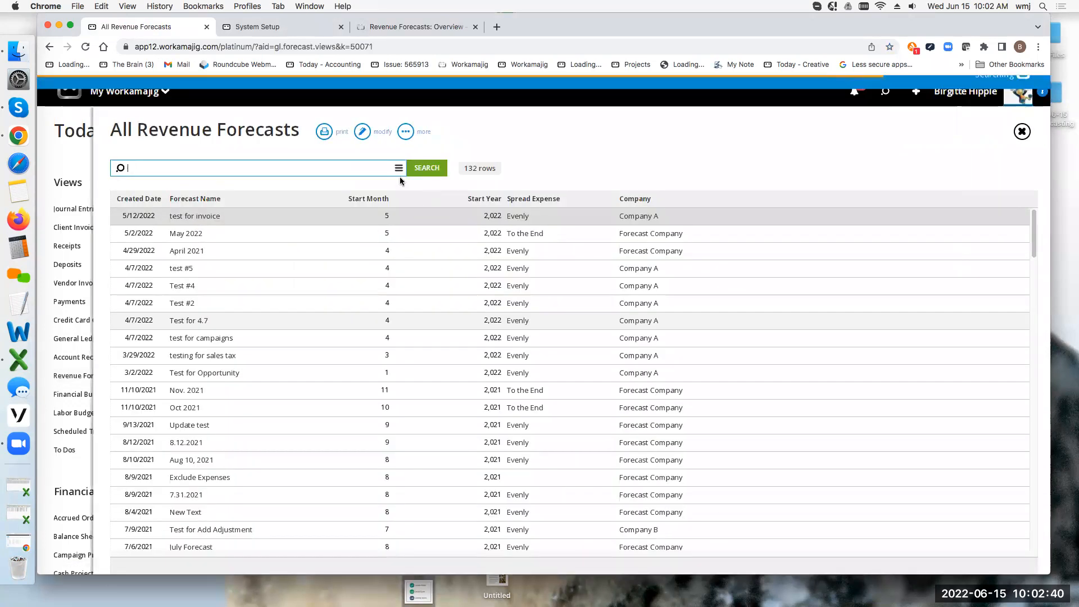
click(919, 300)
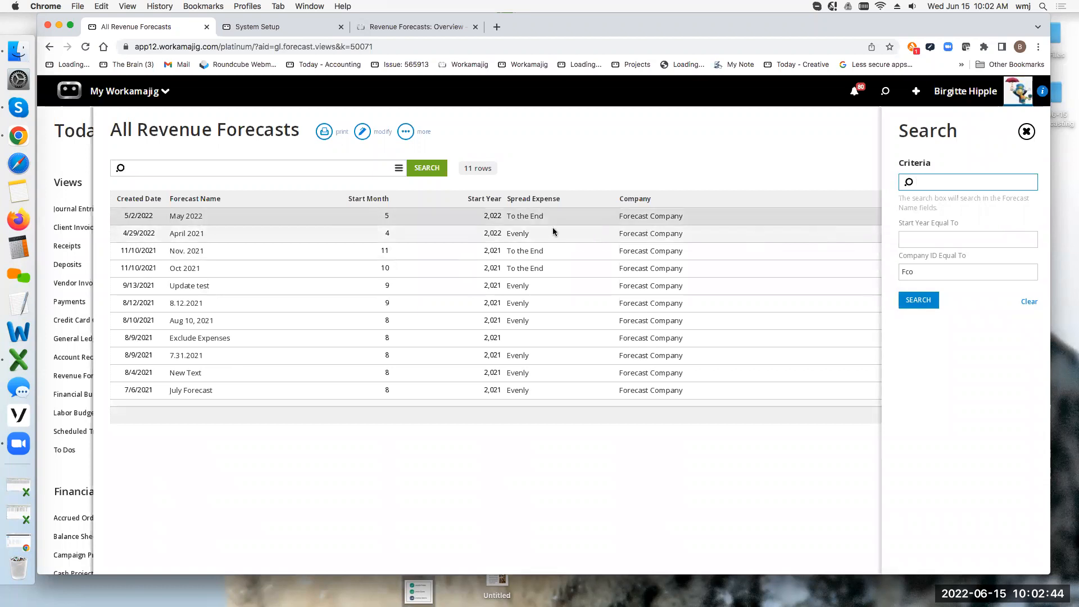
click(201, 219)
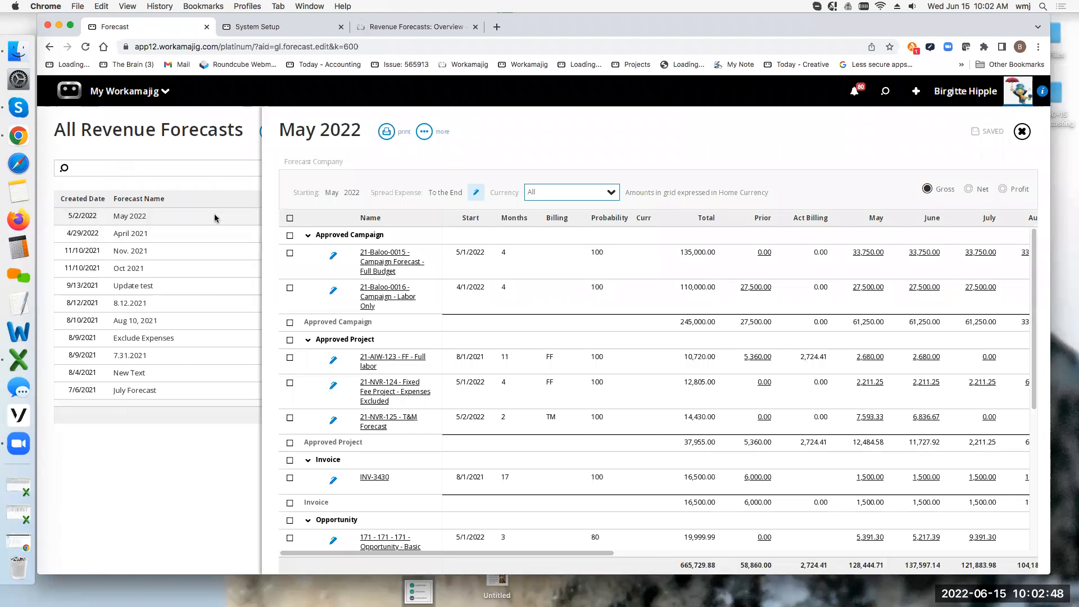
click(1022, 133)
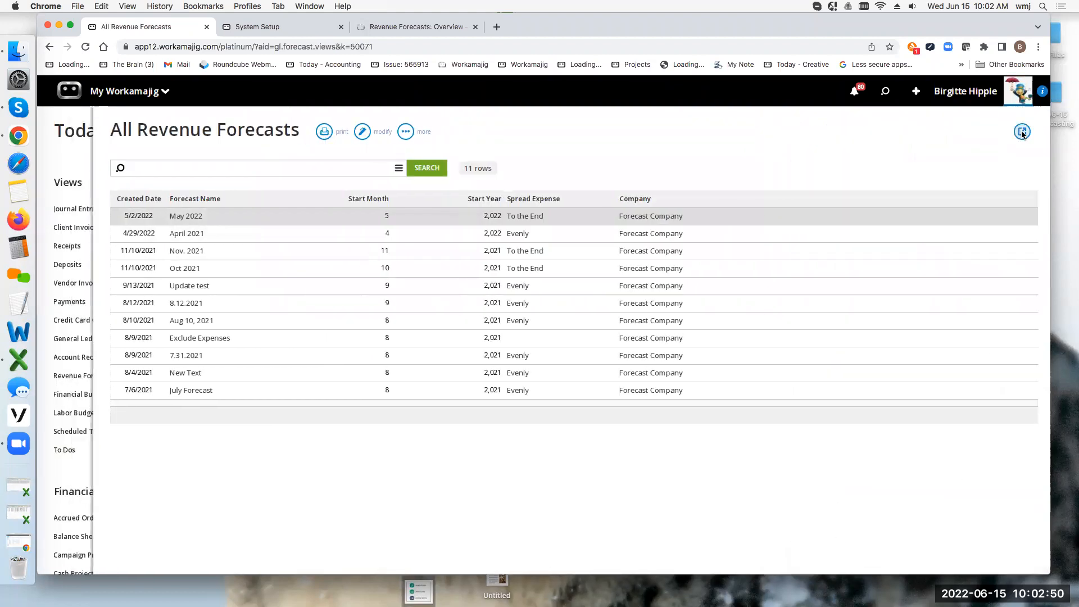
- Reopen the May 2022 forecast from the recently viewed items and review its monthly columns through April
click(887, 91)
click(821, 165)
click(781, 206)
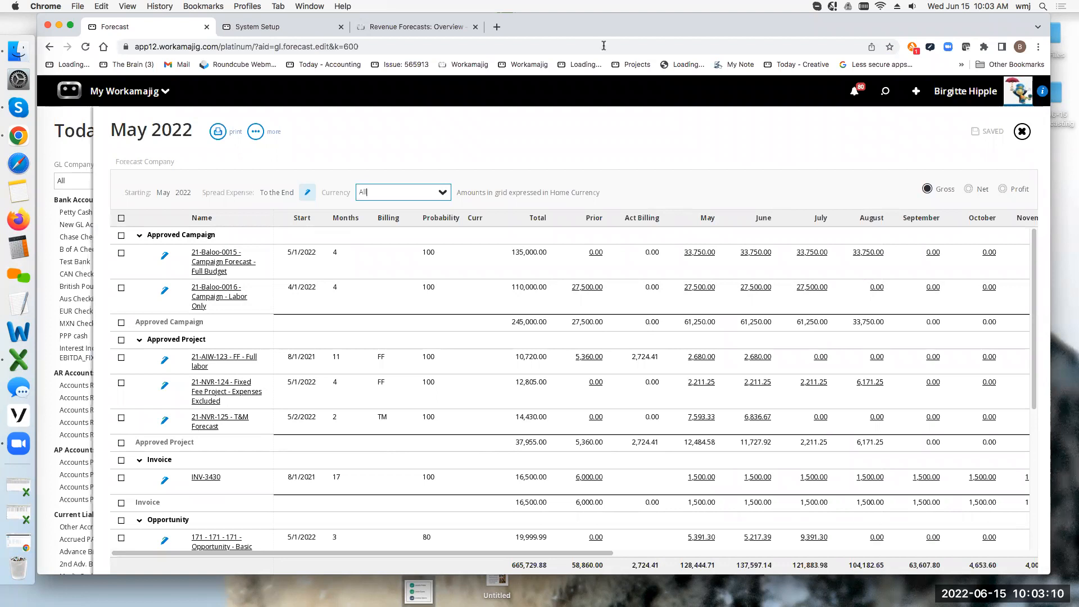
click(887, 93)
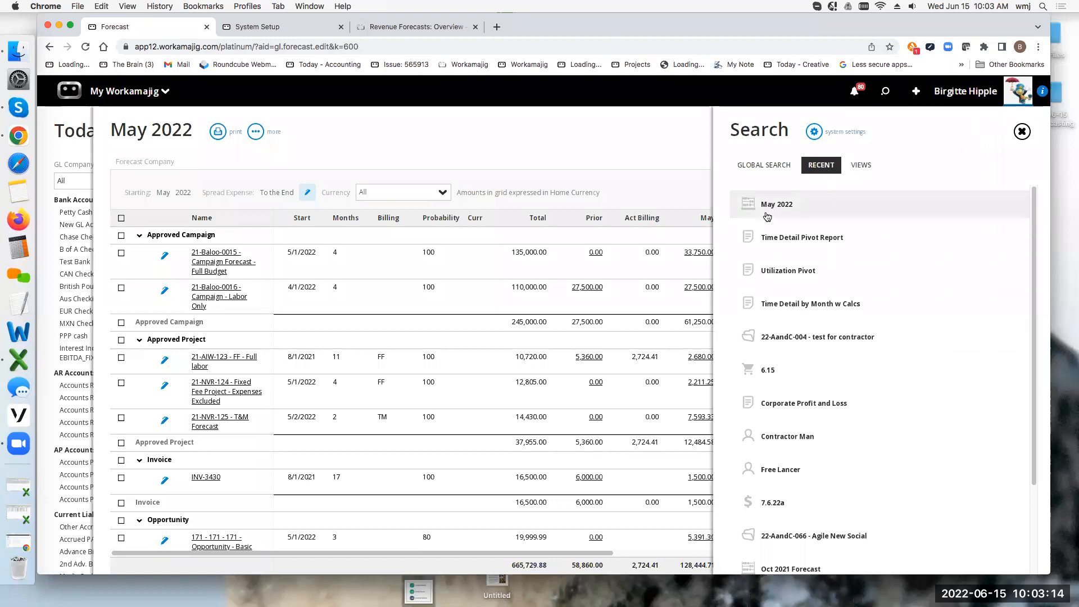
click(768, 213)
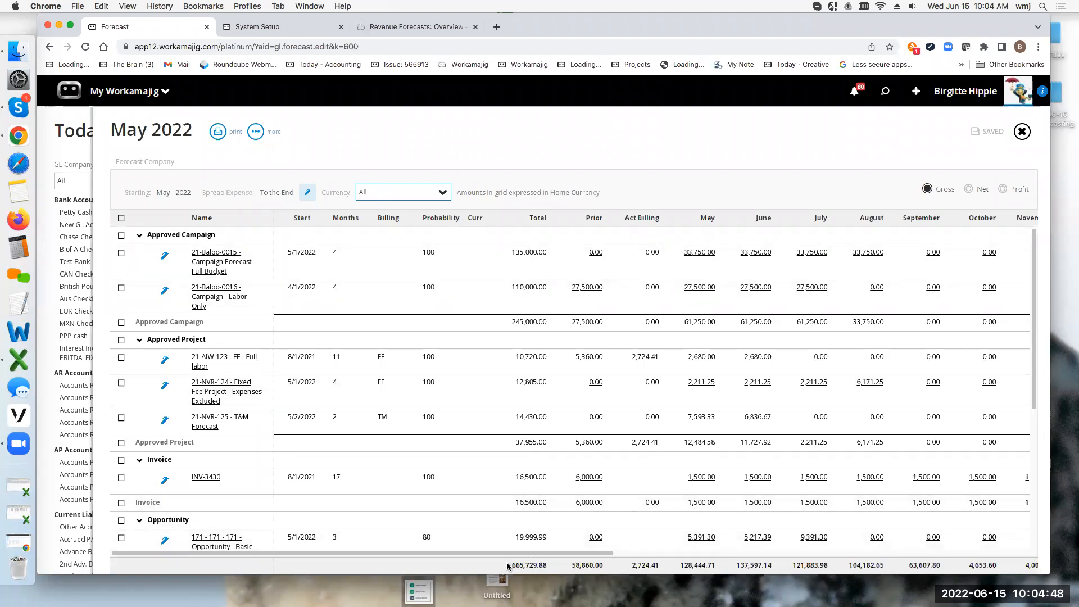
drag(502, 552, 457, 563)
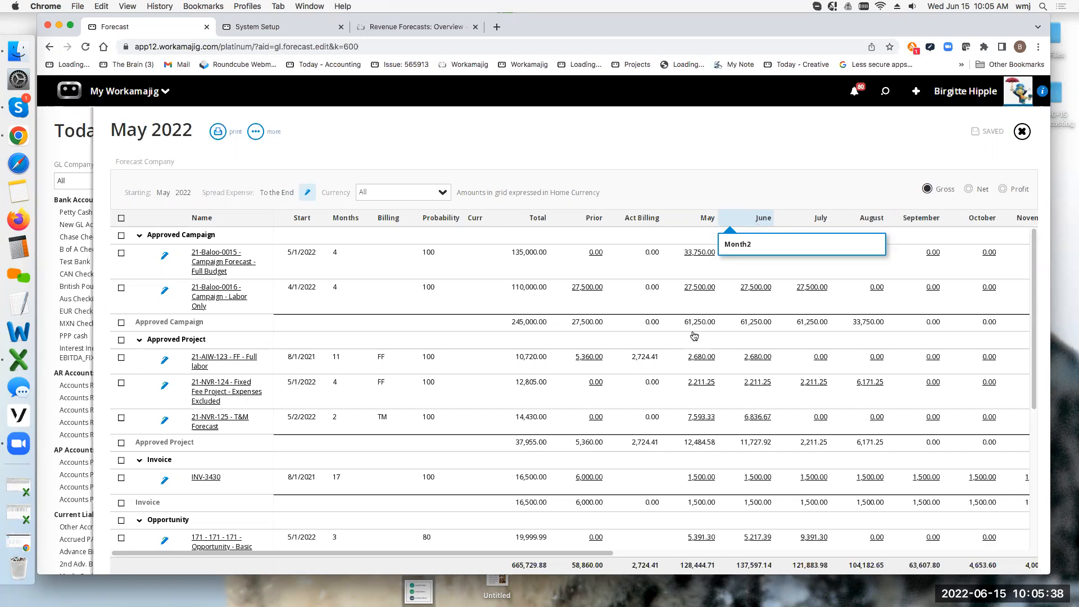
drag(536, 556, 715, 556)
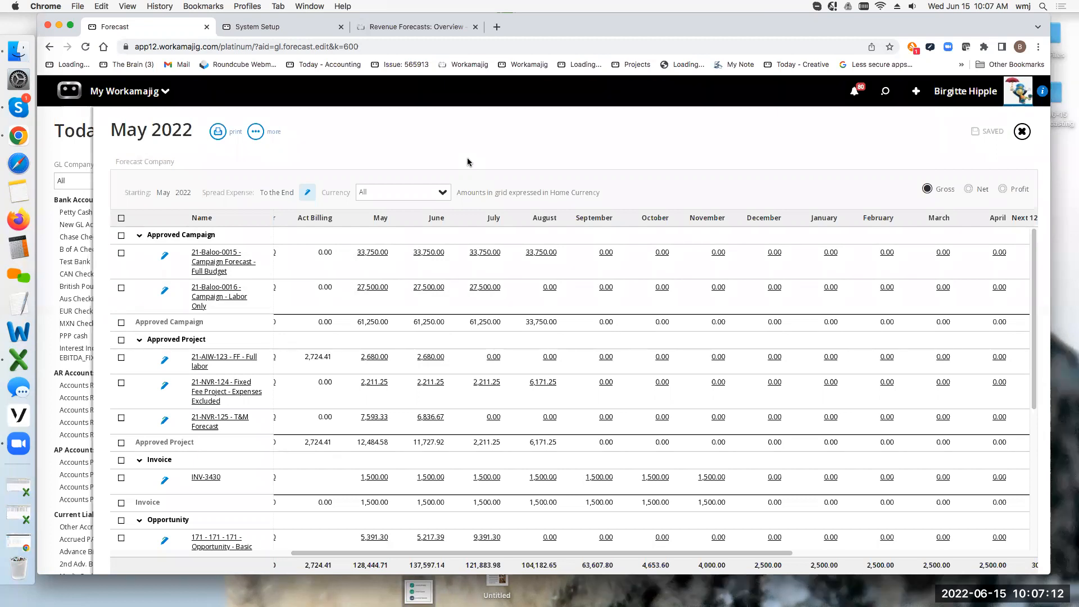
- Open the Project Status Codes list in System Setup to examine its Include In Forecast settings
click(307, 31)
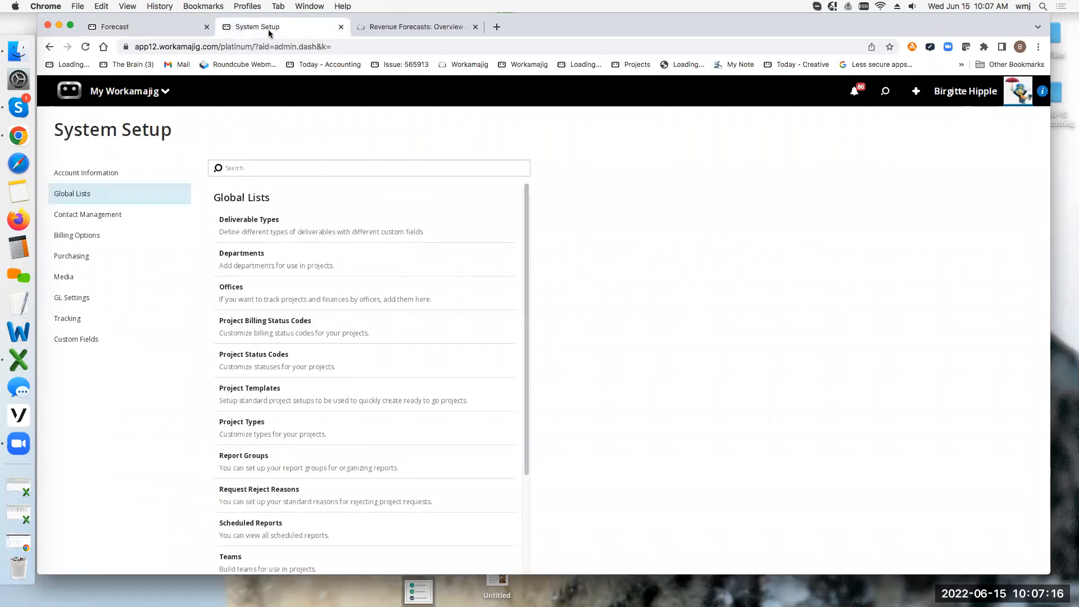
click(249, 365)
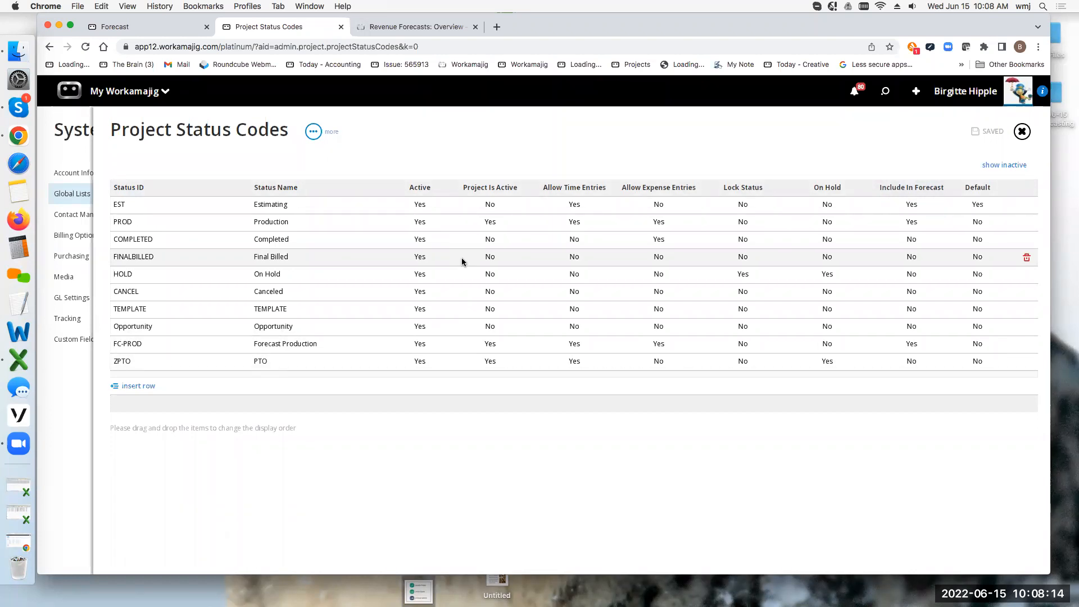
- Collapse every transaction group in the May 2022 forecast, from Approved Campaign through Retainer, to show only group rows
click(151, 28)
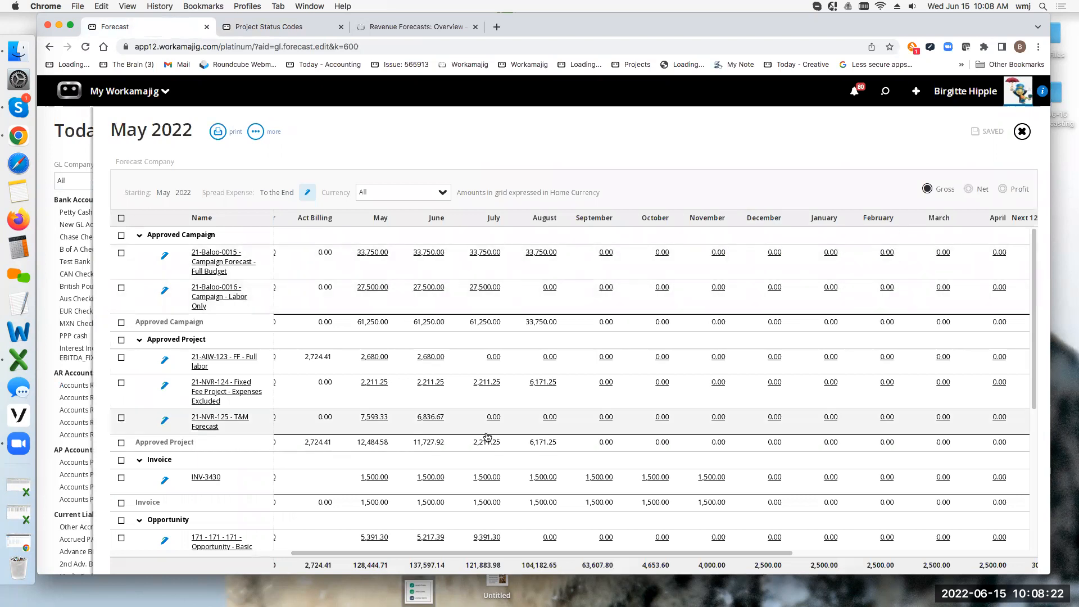
click(139, 237)
click(140, 254)
click(140, 270)
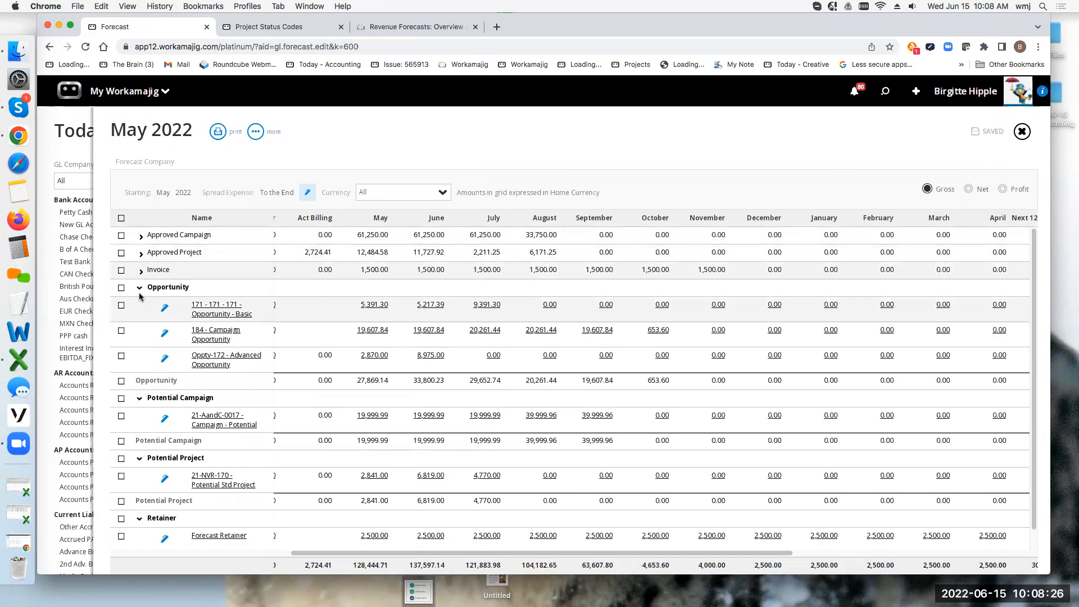
click(139, 288)
click(141, 306)
click(141, 323)
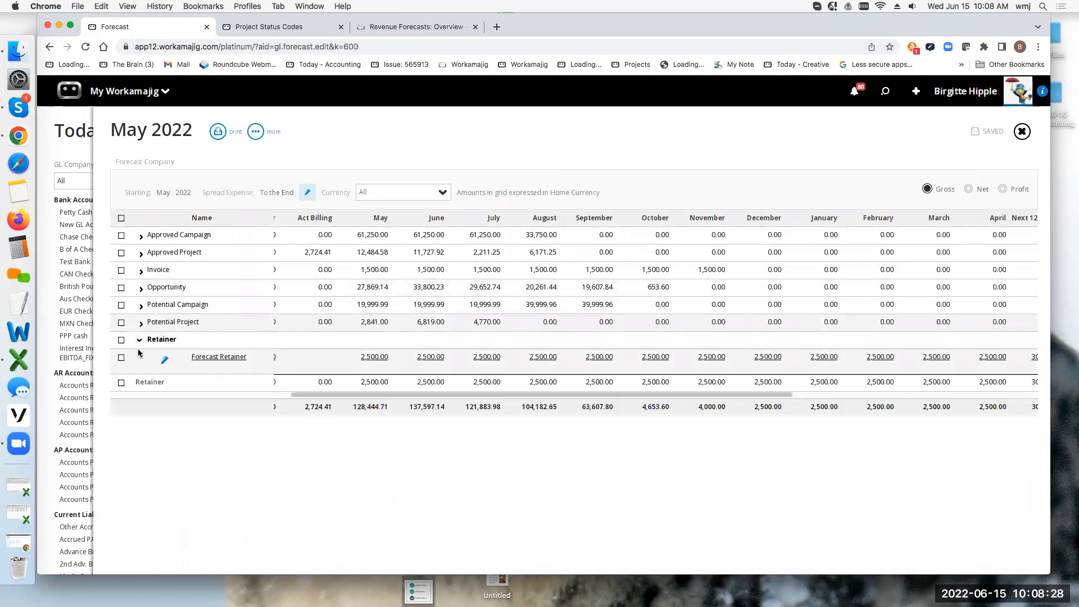
click(139, 340)
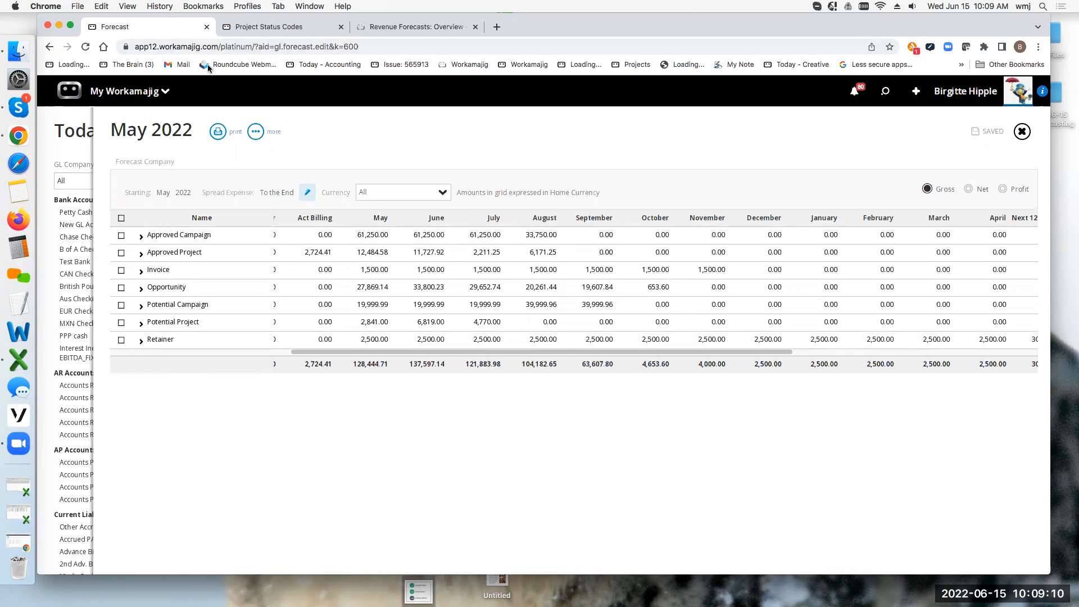
- Recheck which project status codes are included in forecasts and close the Project Status Codes list
click(284, 28)
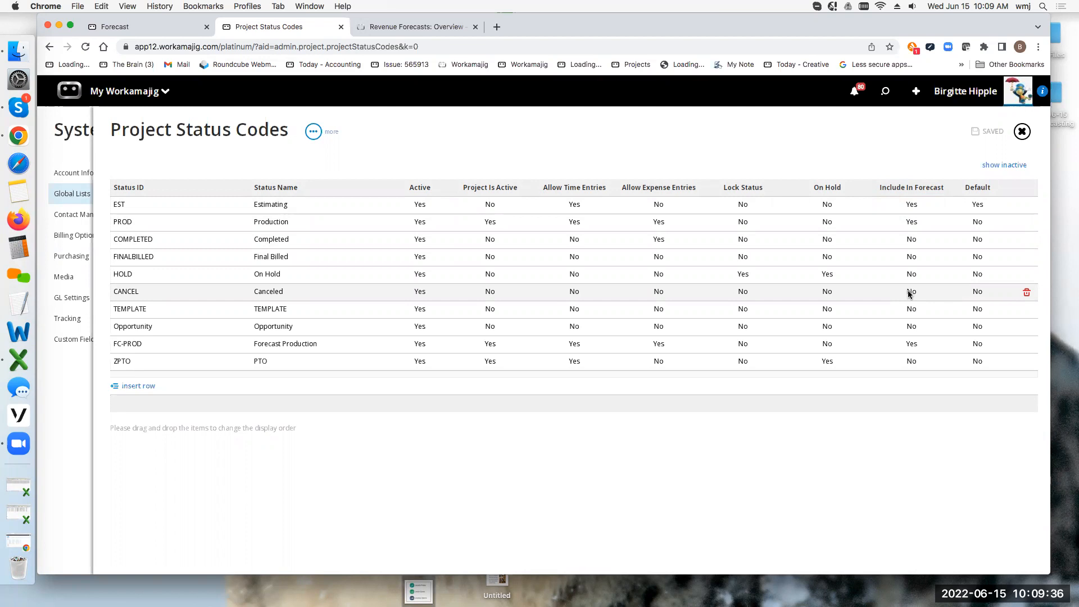
click(84, 151)
- Examine the billing options and billing schedule of approved project 21-AIW-123 from the May 2022 forecast
click(166, 27)
click(155, 254)
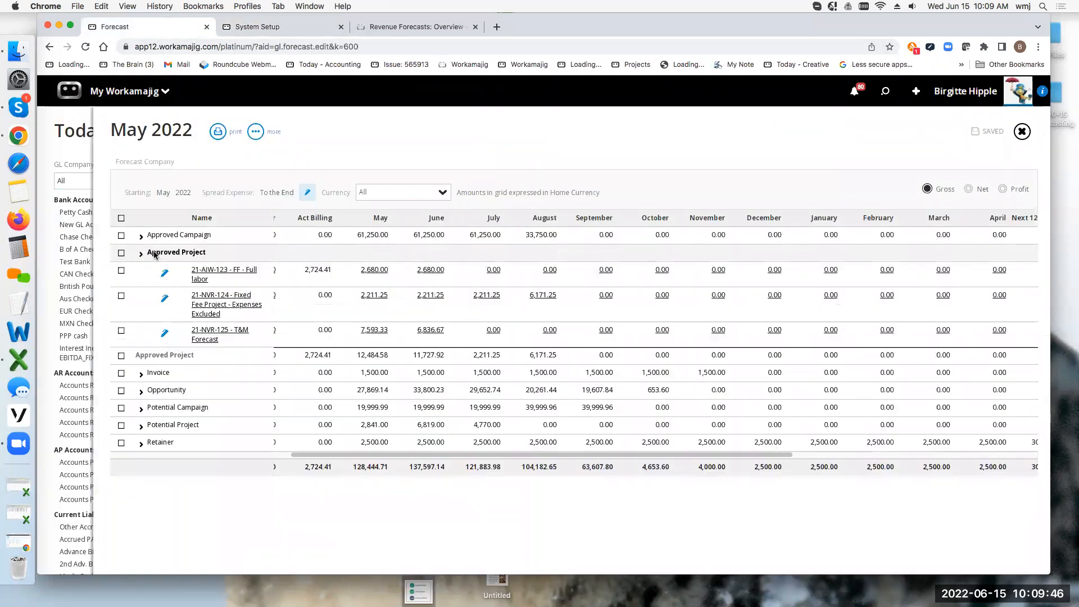
click(202, 273)
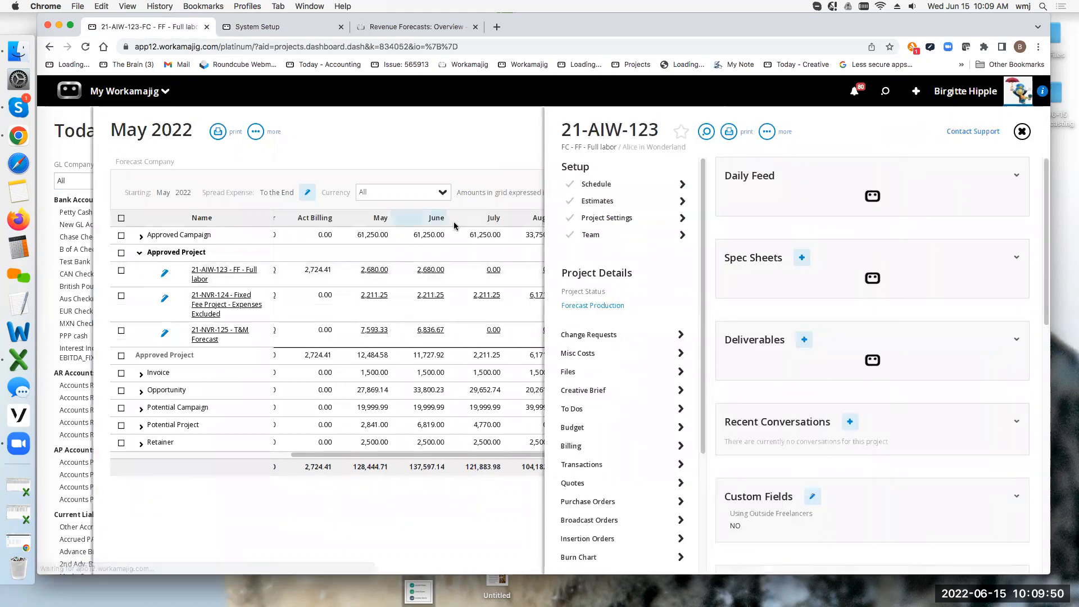
click(600, 218)
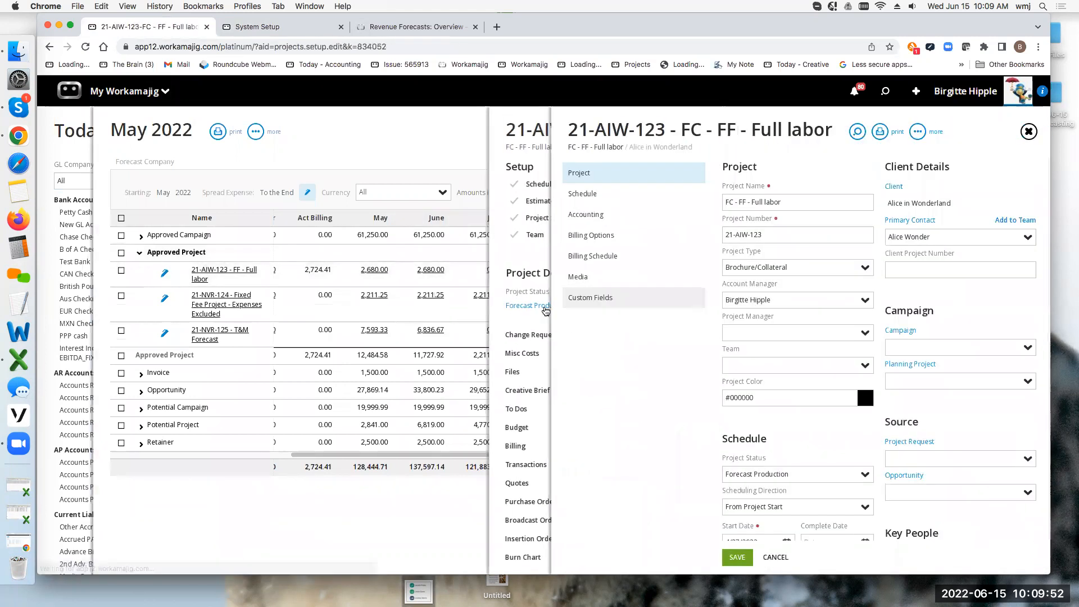
click(589, 235)
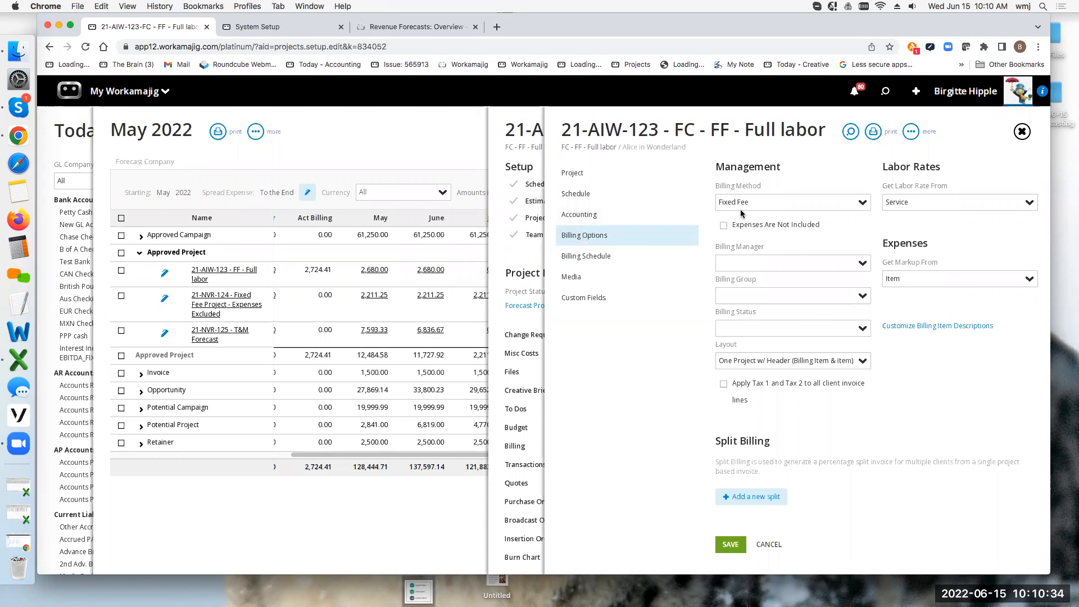
click(589, 257)
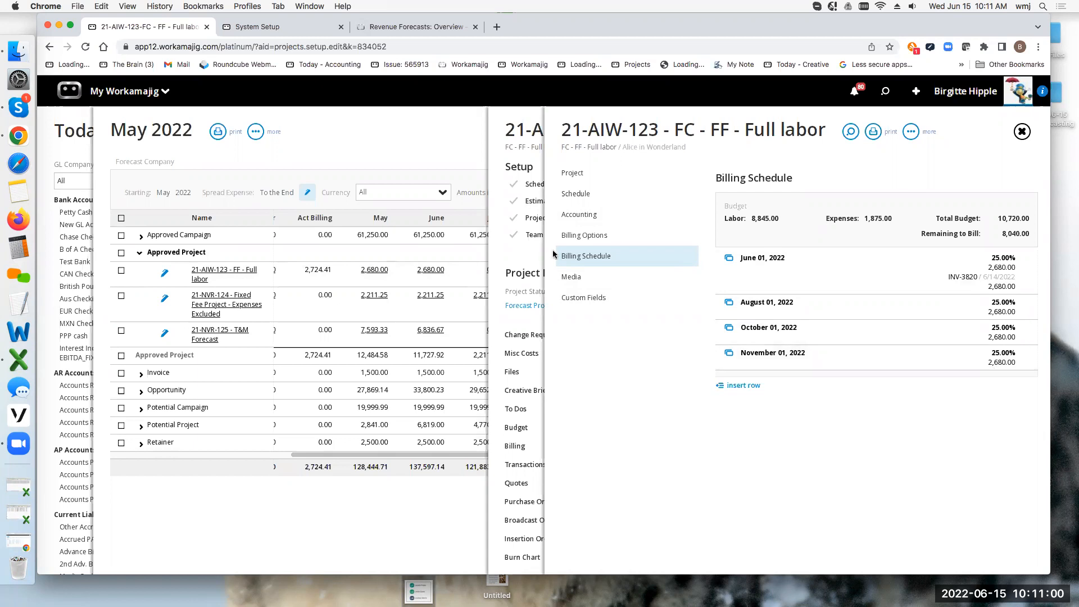
- Examine the task schedule of approved project 21-NVR-125 from the forecast and close it
click(219, 332)
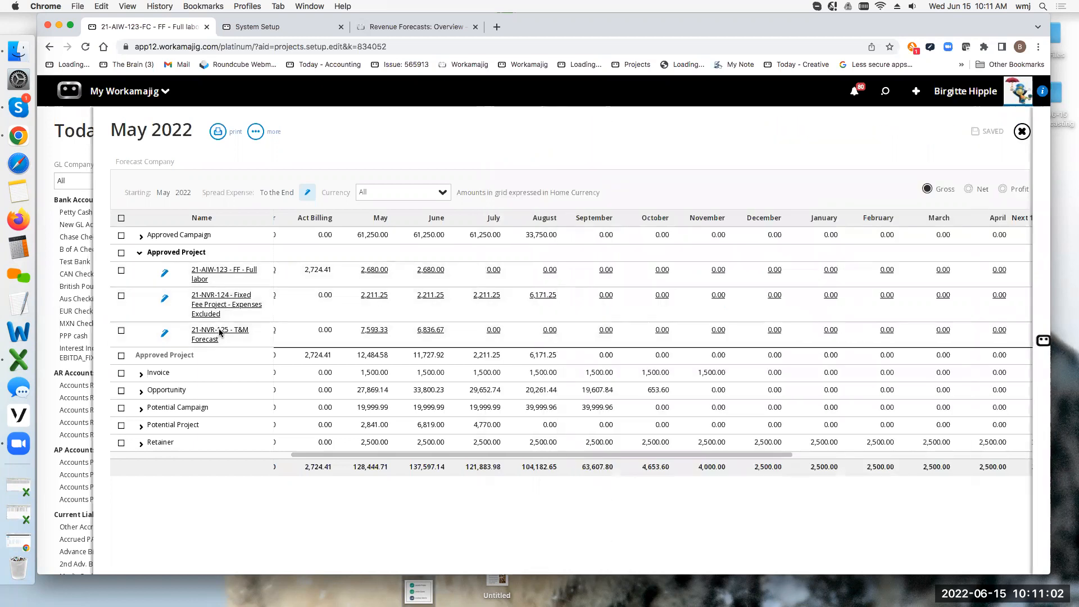
click(1021, 131)
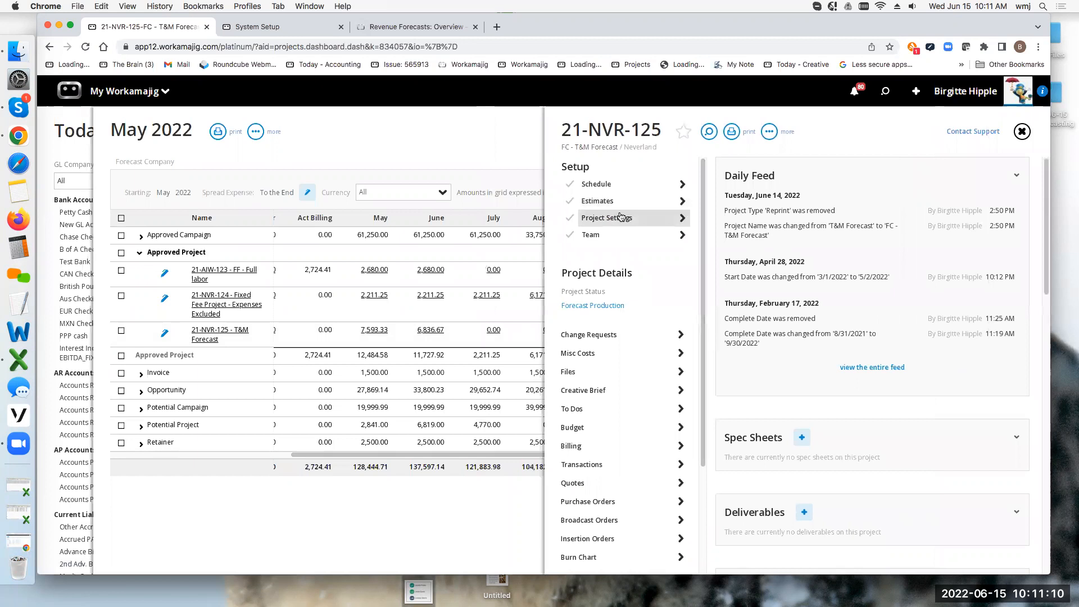
click(595, 185)
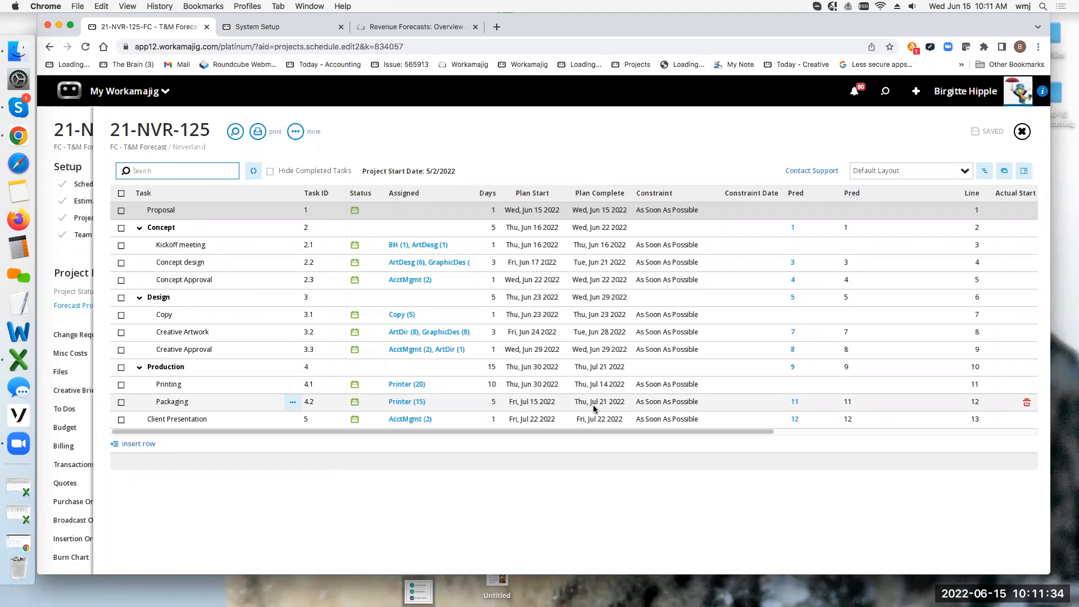
click(1023, 133)
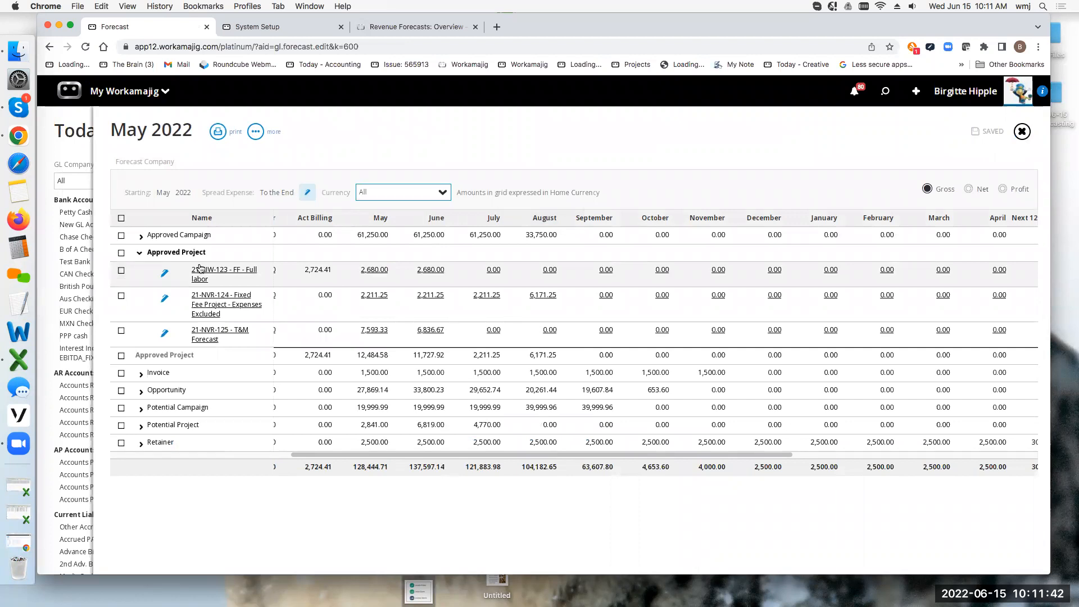
- Open the settings of the T&M Forecast estimate for potential project 21-NVR-170 to check its Include in Forecast option
click(166, 428)
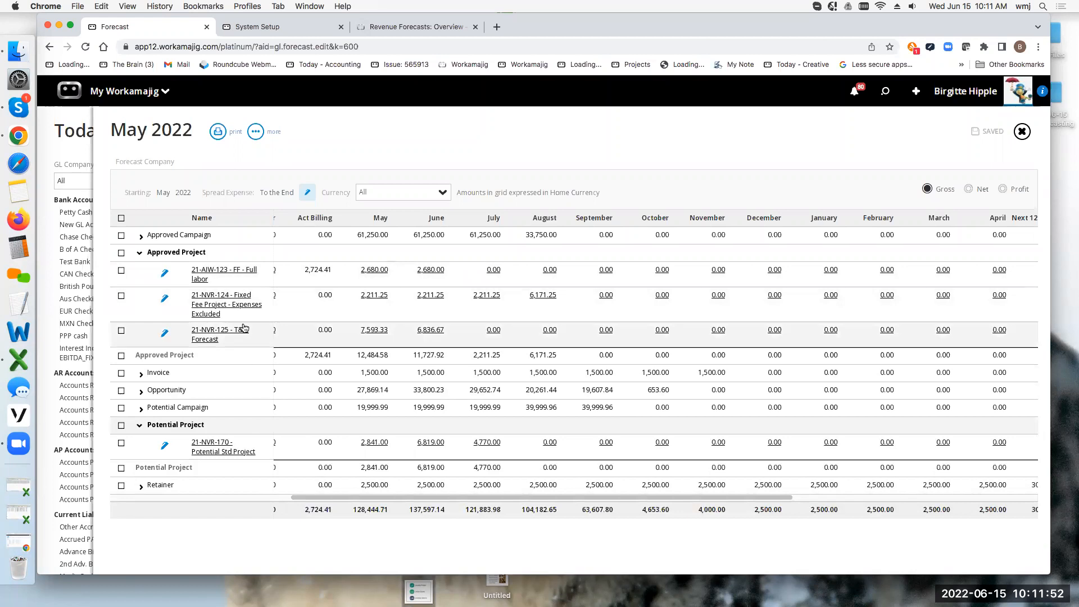
click(235, 447)
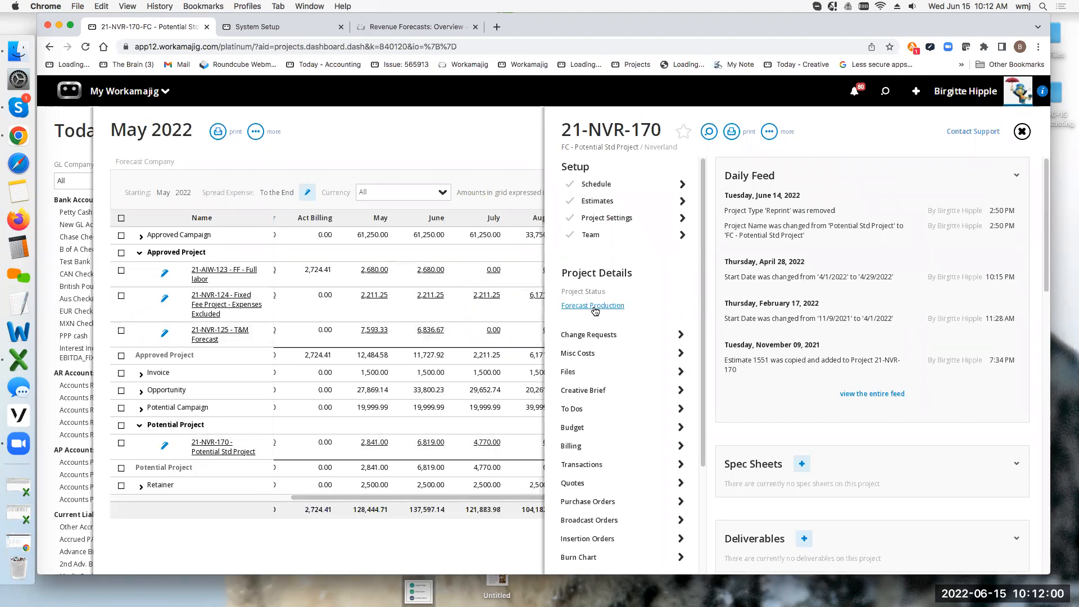
click(598, 202)
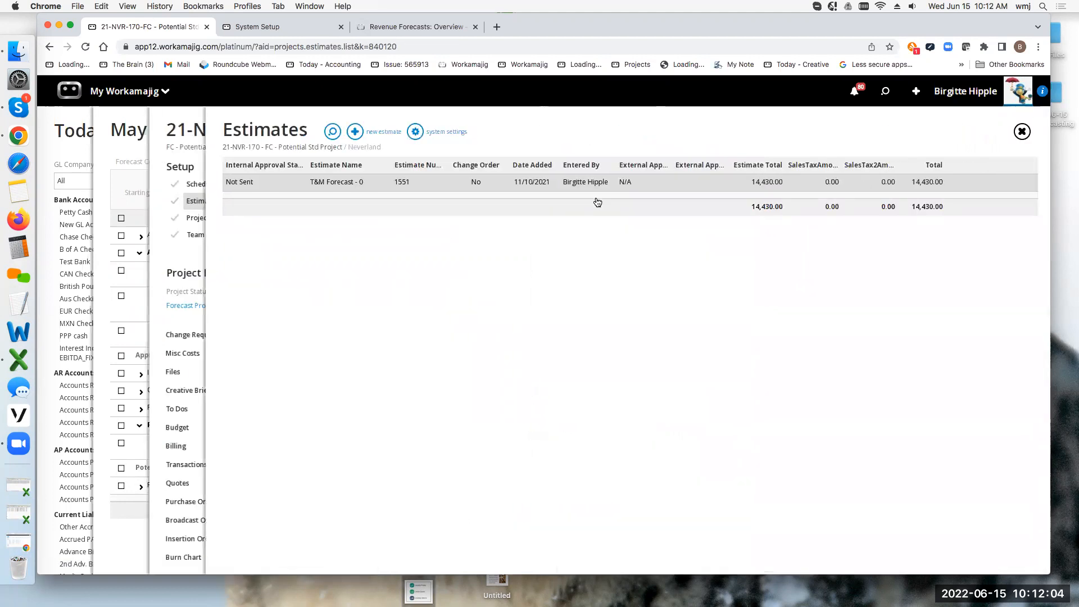
click(241, 182)
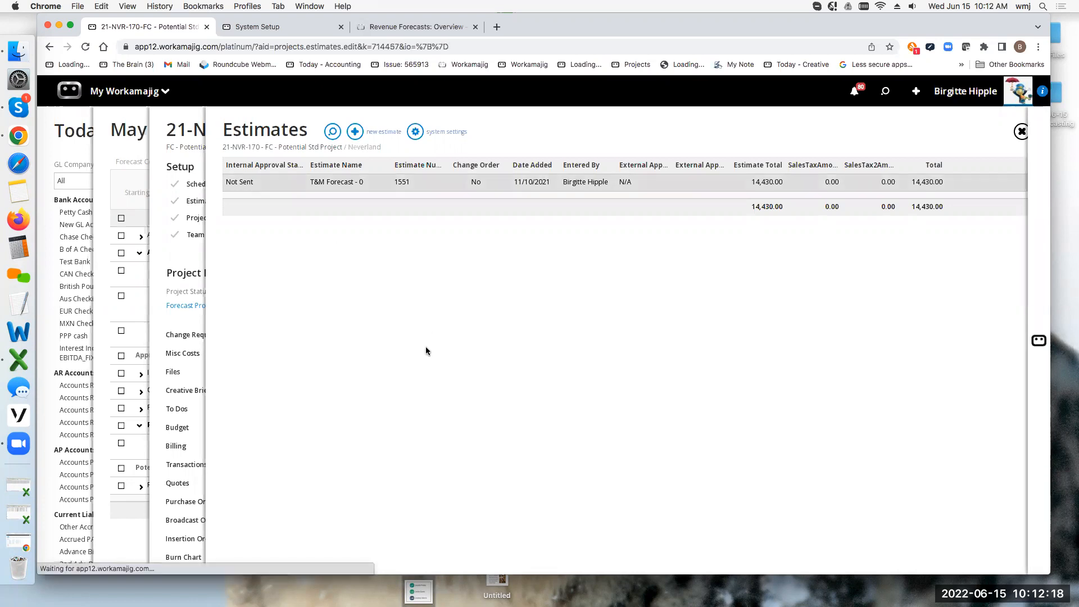
click(917, 133)
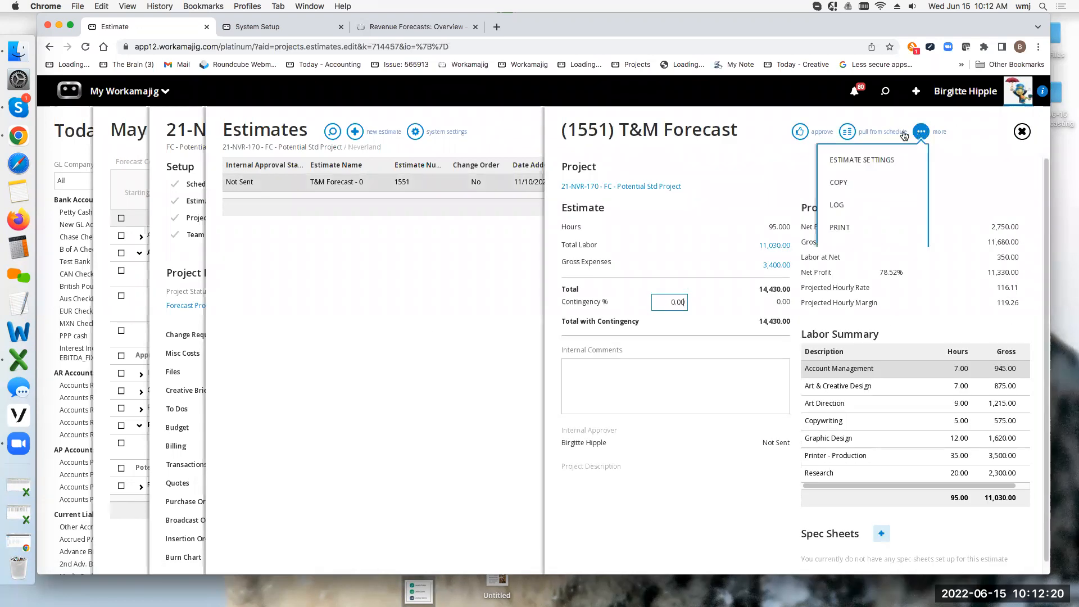
click(844, 163)
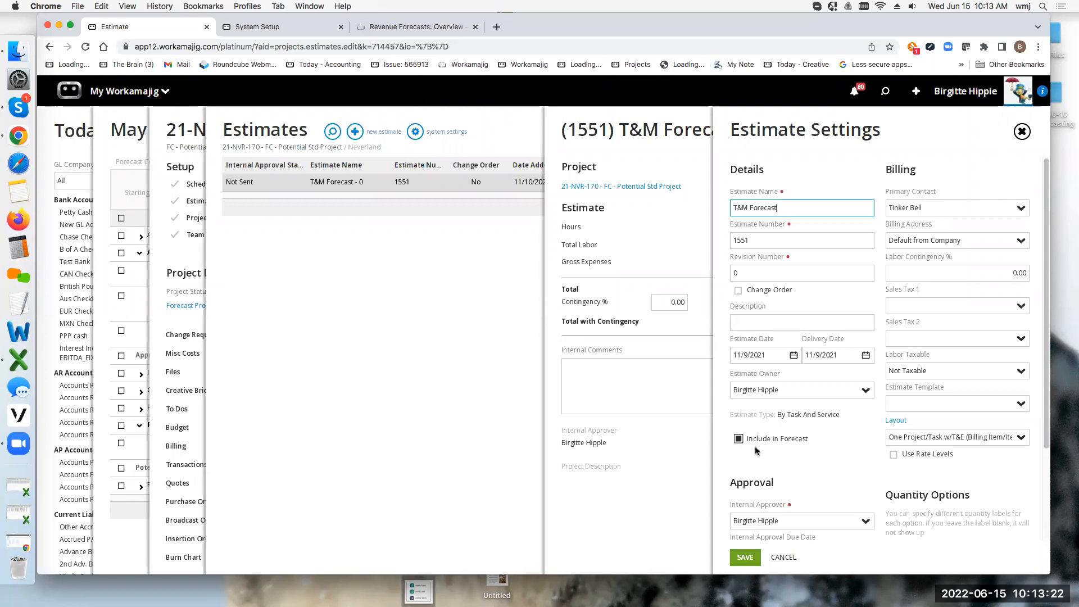
- Return to the May 2022 forecast and collapse its Approved Project group
click(136, 155)
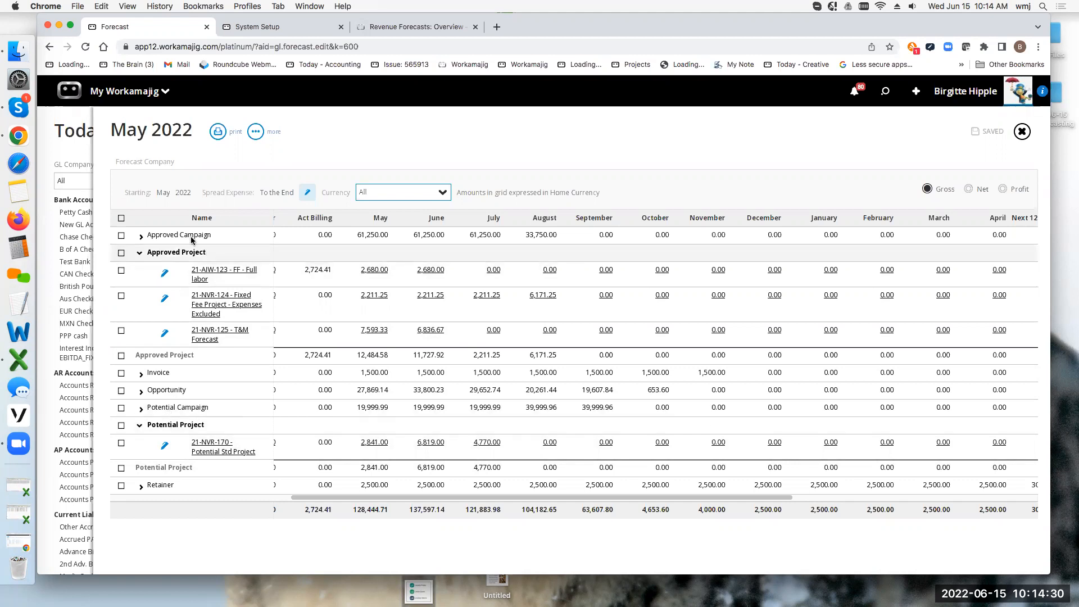
click(176, 254)
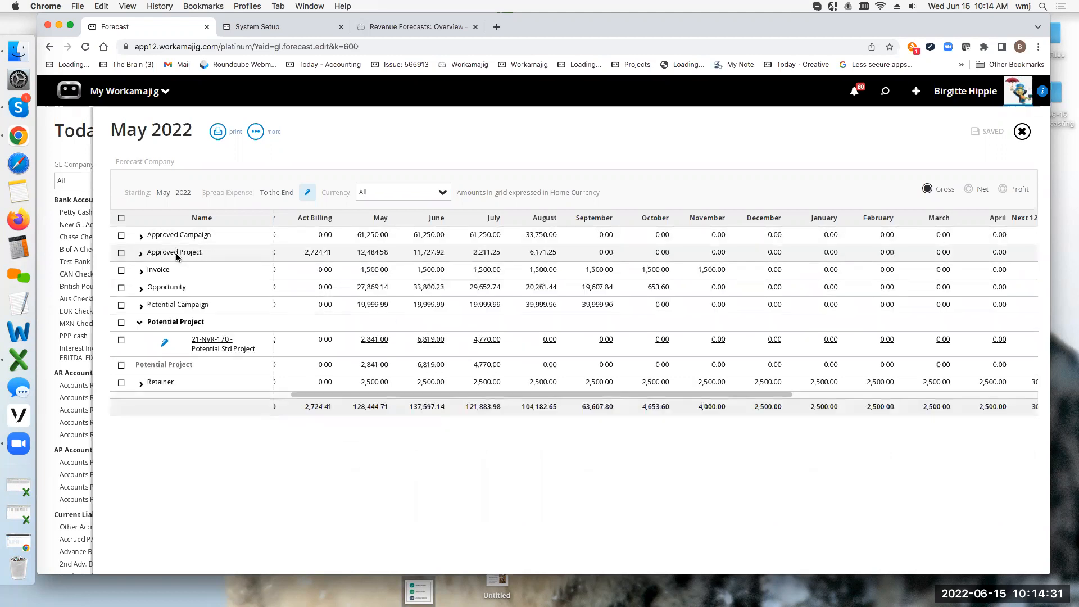
- Collapse the Potential Project group and examine the labor and total revenue of opportunity 171 - Opportunity - Basic in the Opportunity group
click(174, 324)
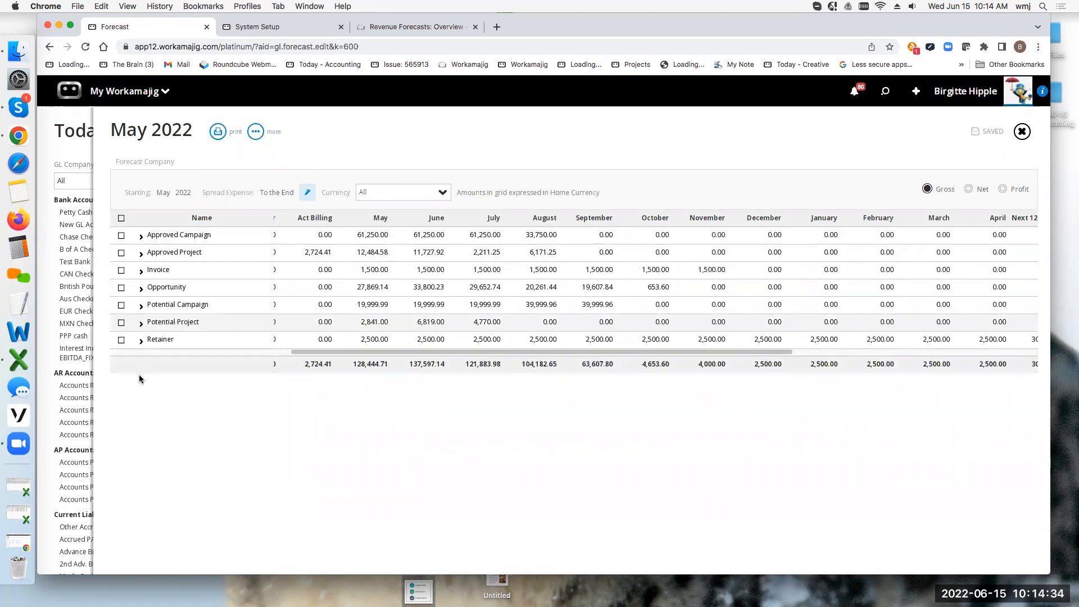
click(161, 290)
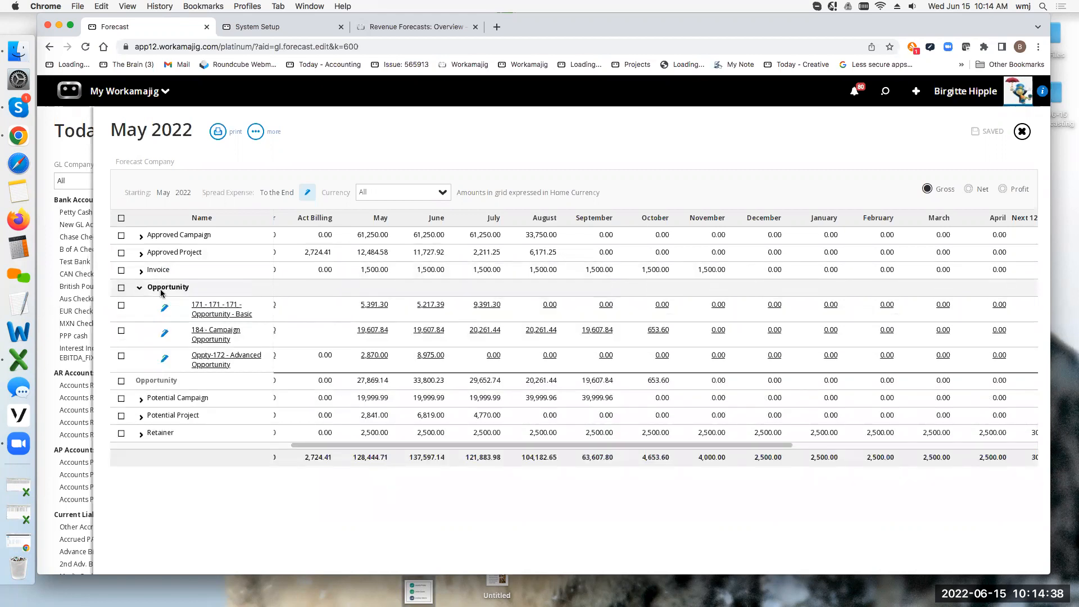
click(164, 307)
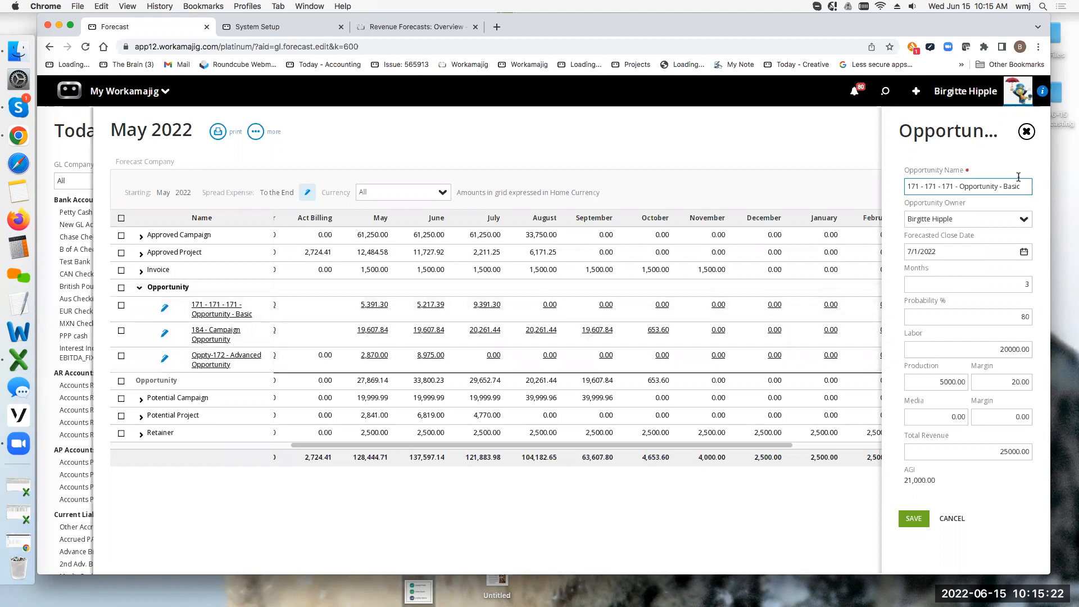
drag(979, 349, 1028, 355)
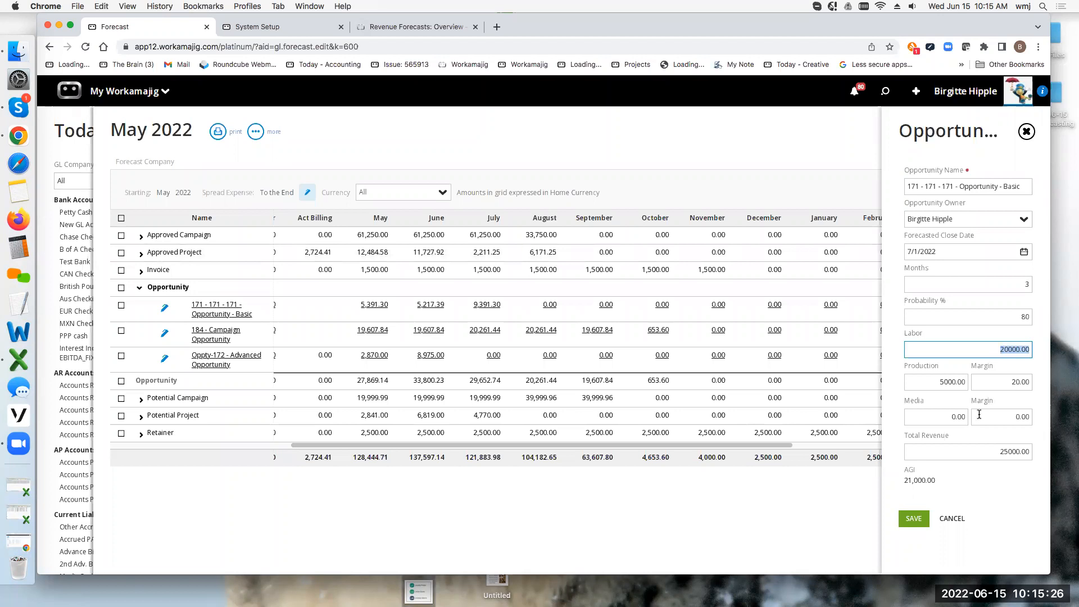
drag(986, 451, 1032, 453)
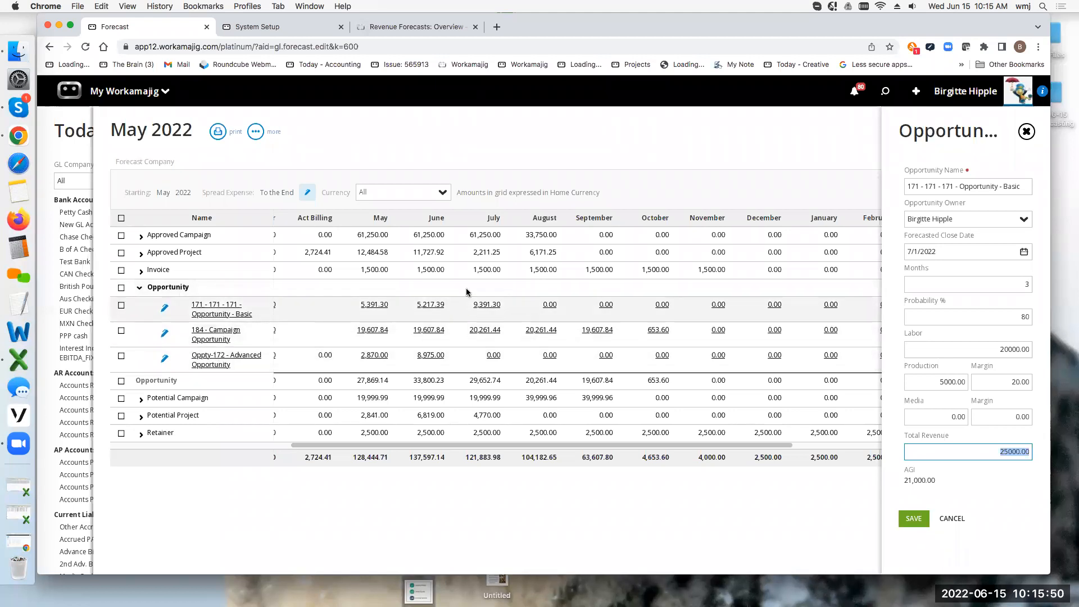
click(1028, 133)
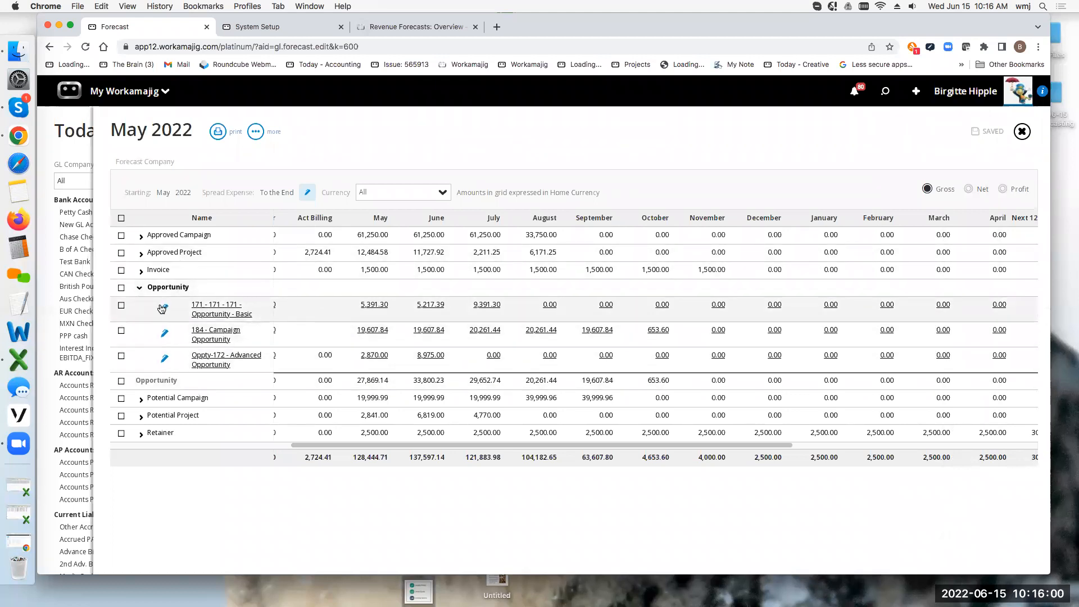
click(139, 288)
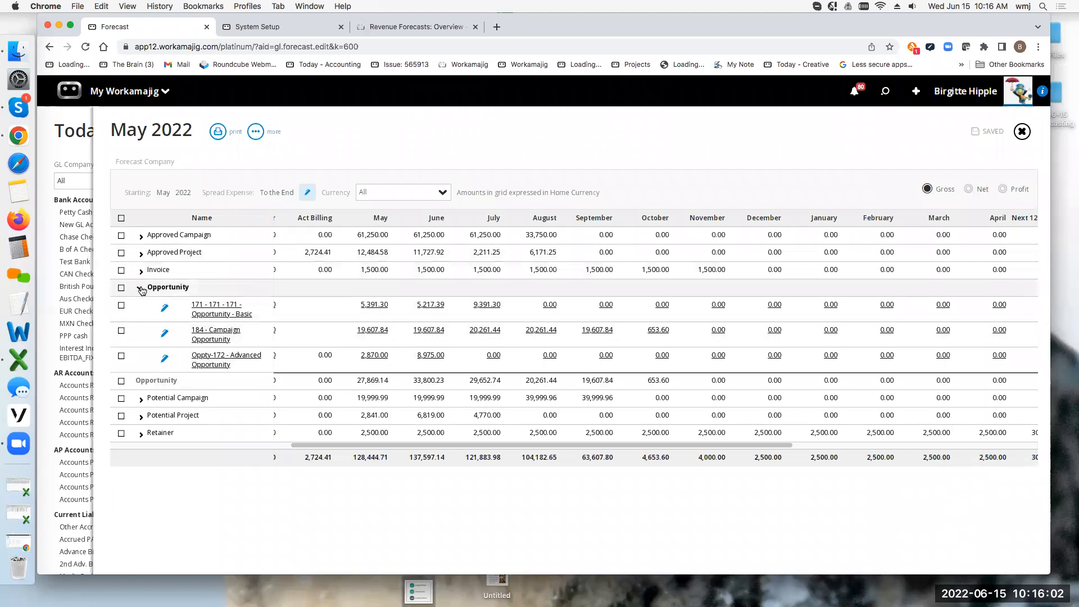
- View the transaction schedule of the forecast's recurring invoice, check its number remaining, and return to the May 2022 forecast
click(141, 271)
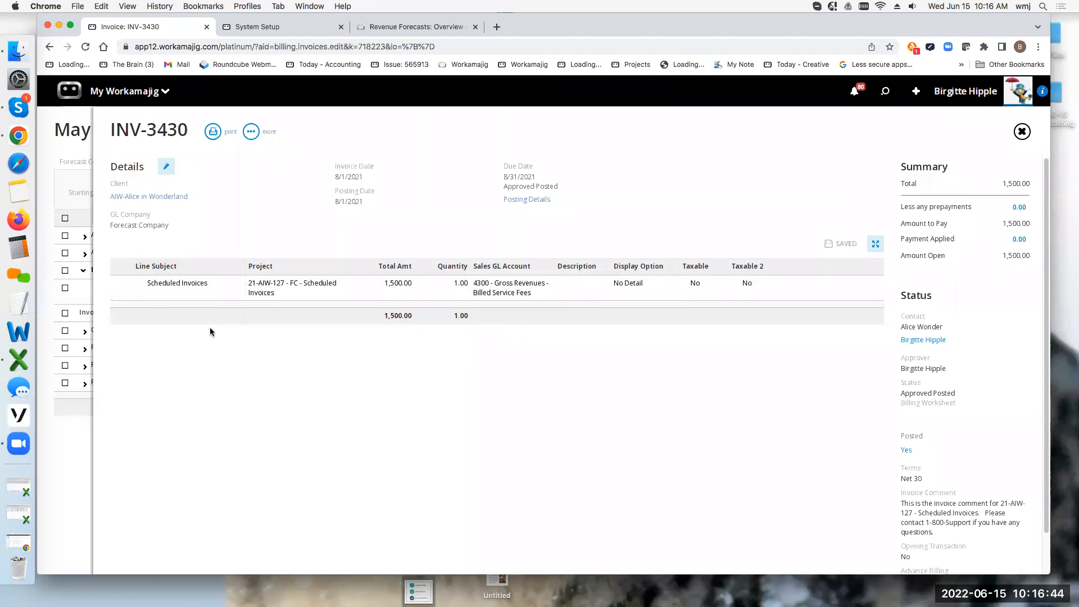
click(251, 132)
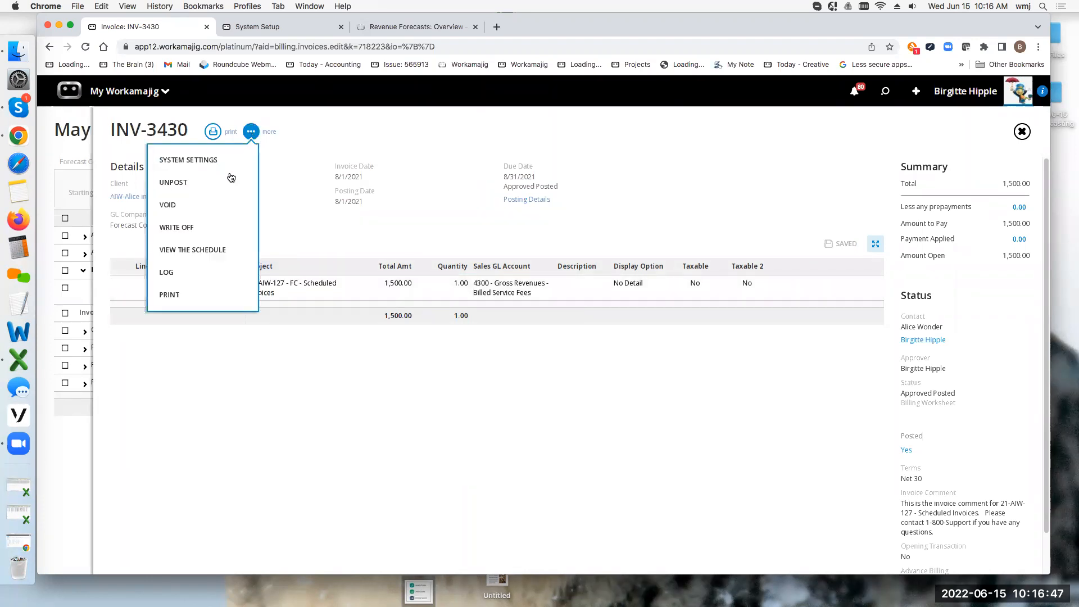
click(191, 250)
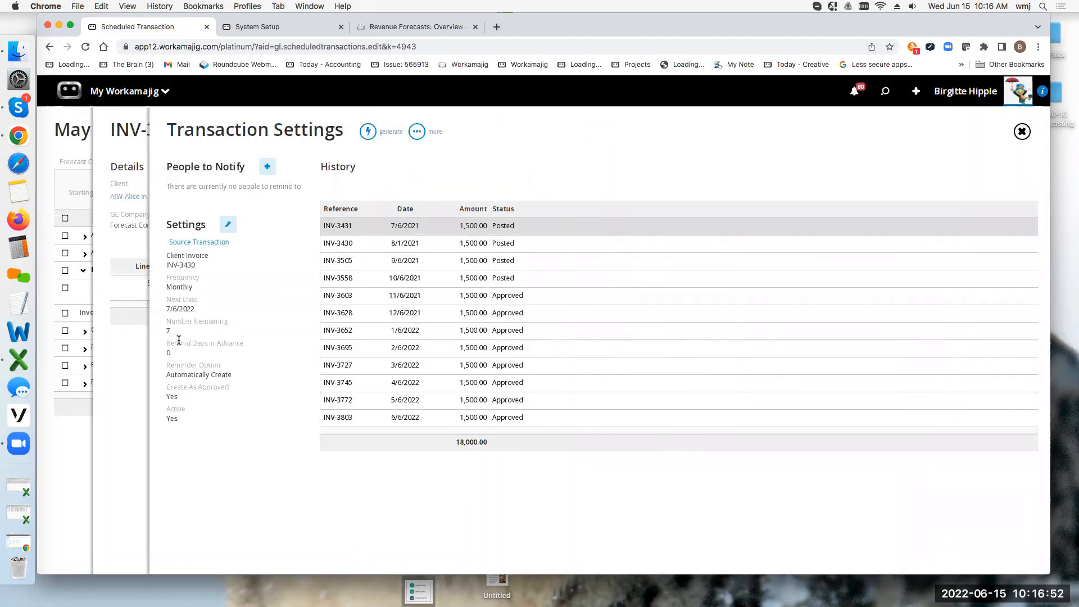
double_click(174, 333)
click(81, 148)
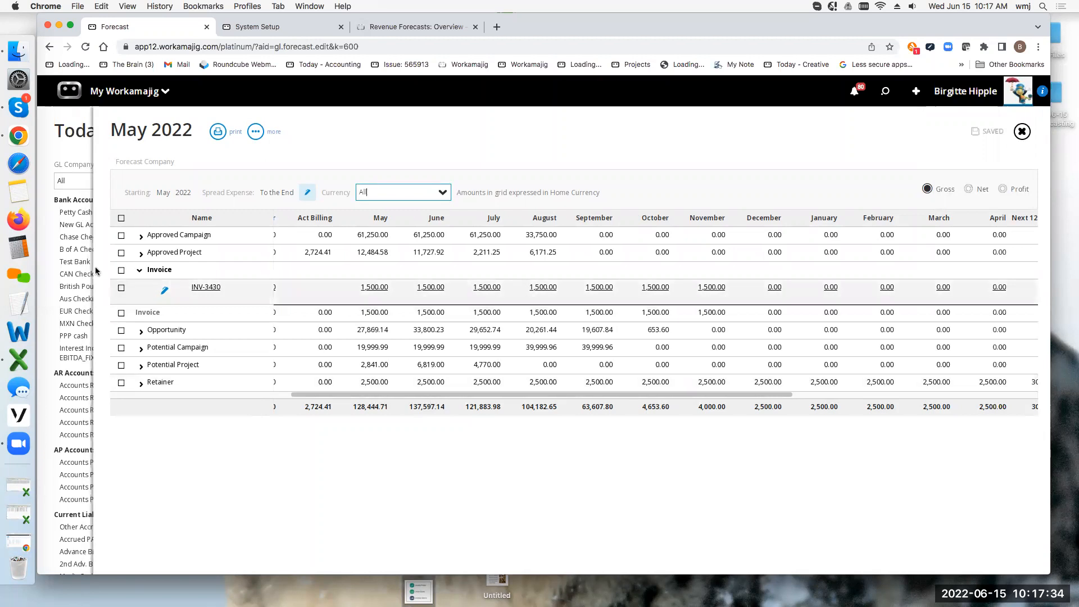
- Look over the Approved Project entries alongside the recurring invoice, and collapse the Approved Project and Invoice groups
click(141, 253)
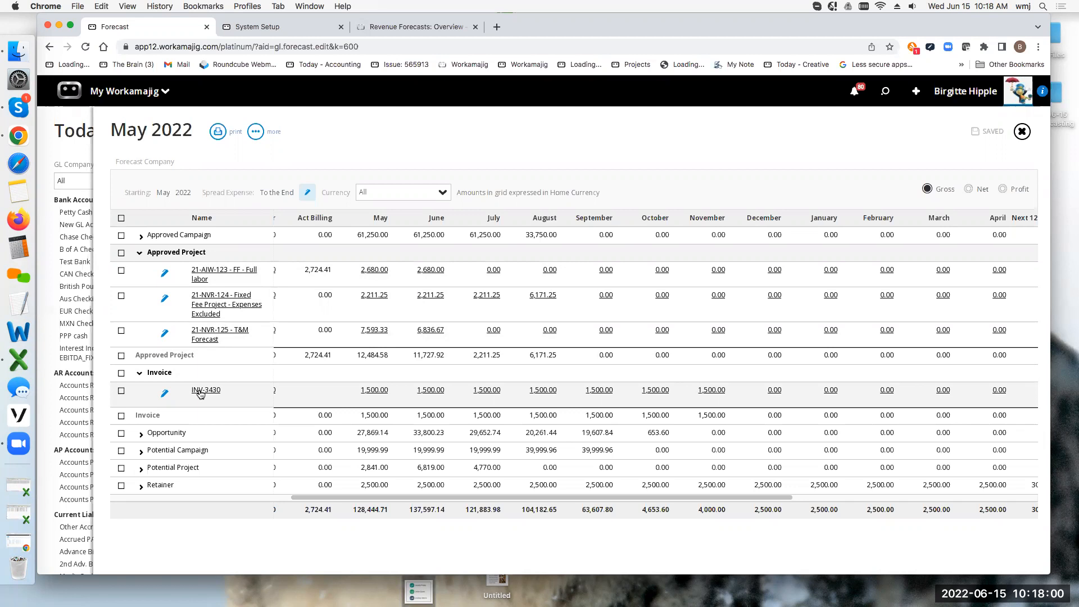
click(138, 253)
click(139, 272)
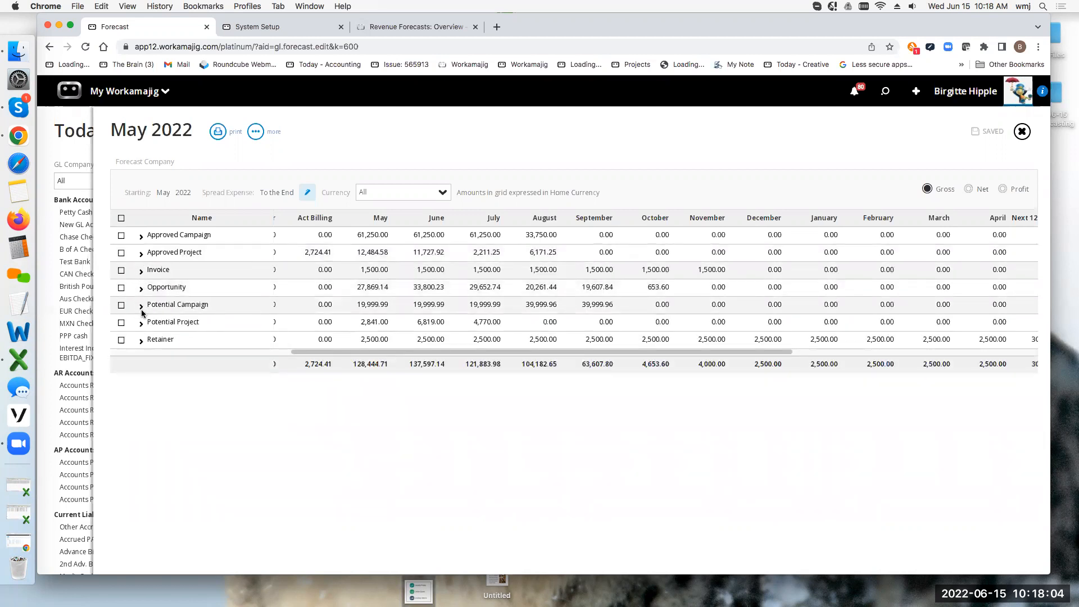
- Examine the billing settings of the Forecast Retainer in the Retainer group, glancing at the Revenue Forecasts: Overview article, and collapse the group
click(141, 341)
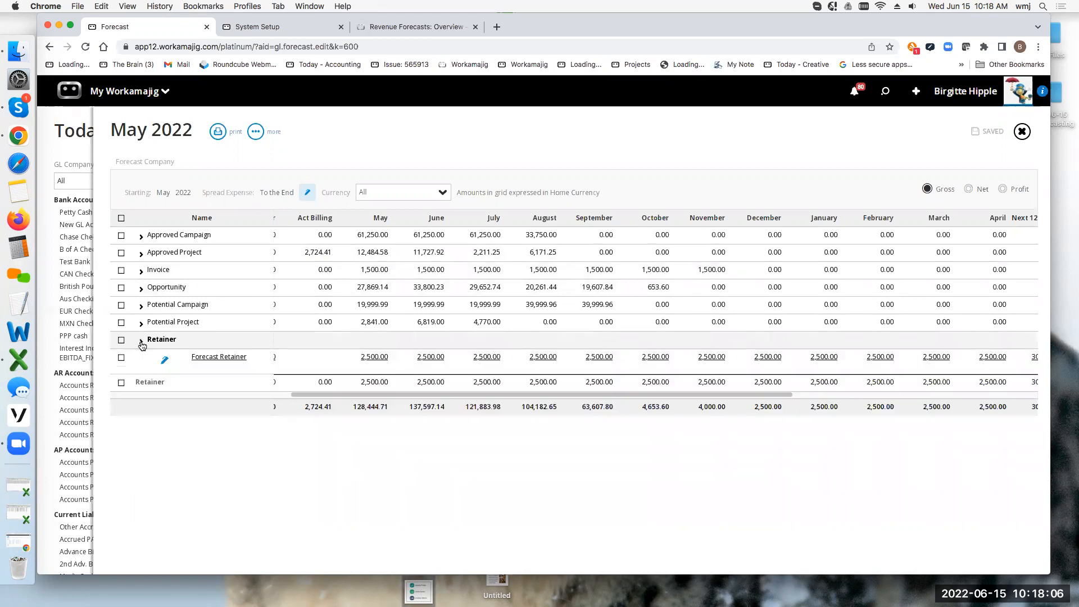
click(164, 360)
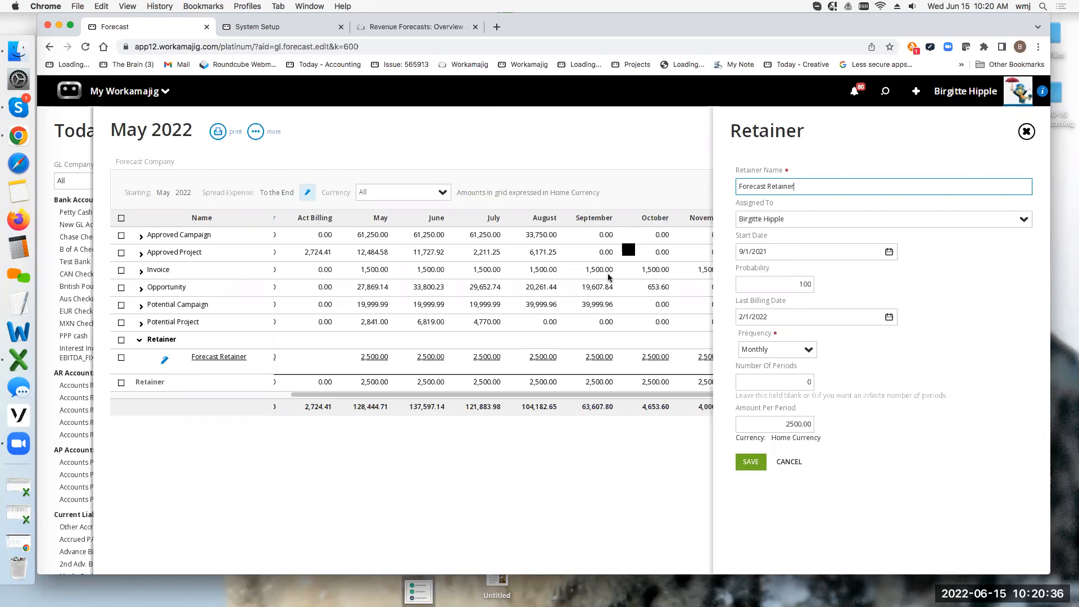
click(440, 22)
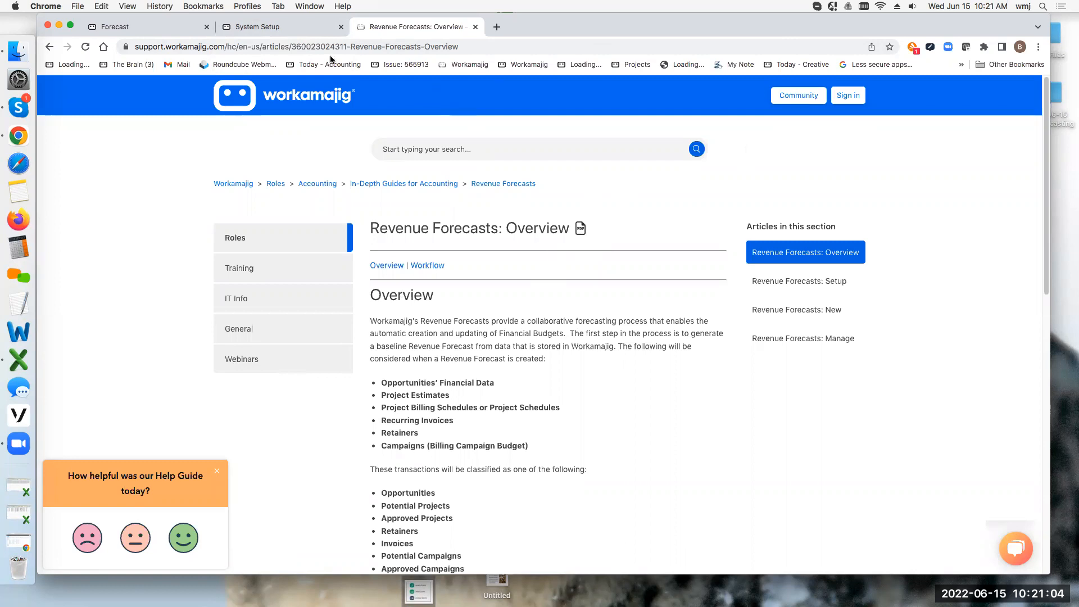
click(140, 27)
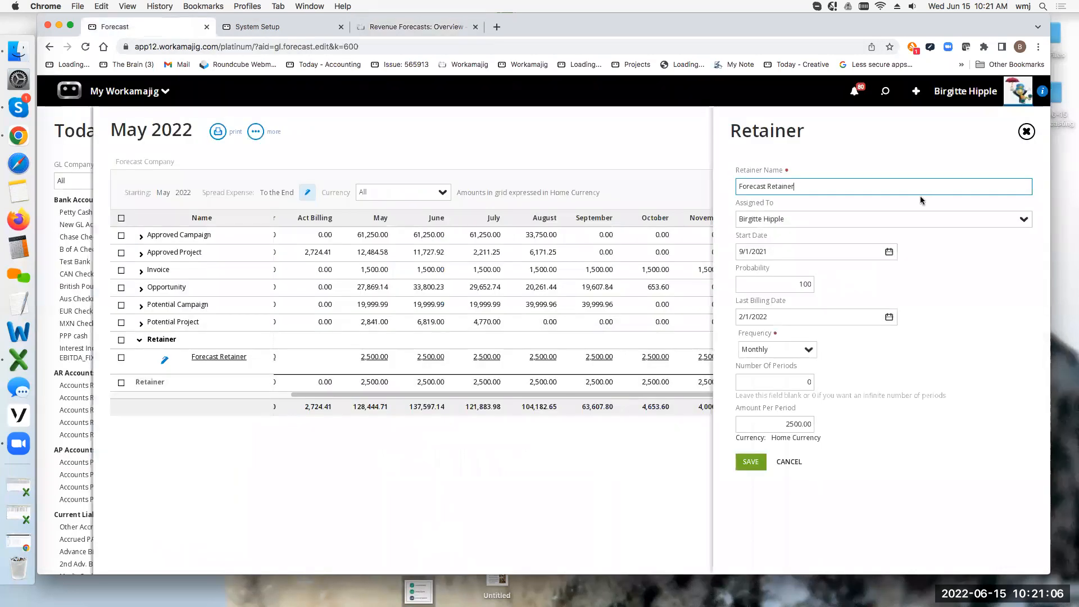
click(161, 338)
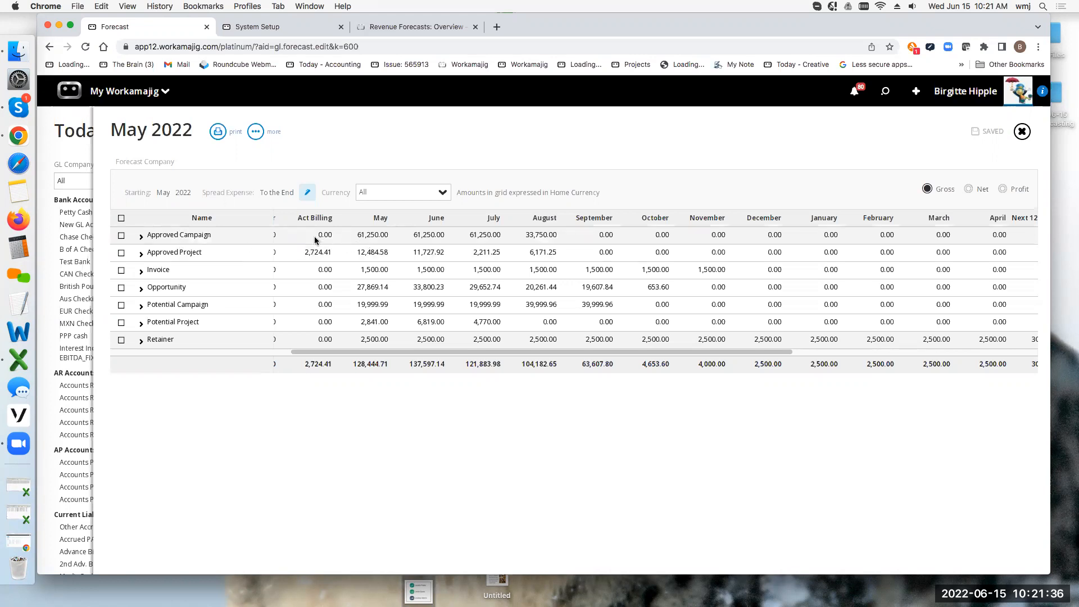
- Review the campaigns in the Approved Campaign and Potential Campaign groups, and close the May 2022 forecast
scroll(398, 349, left, 10)
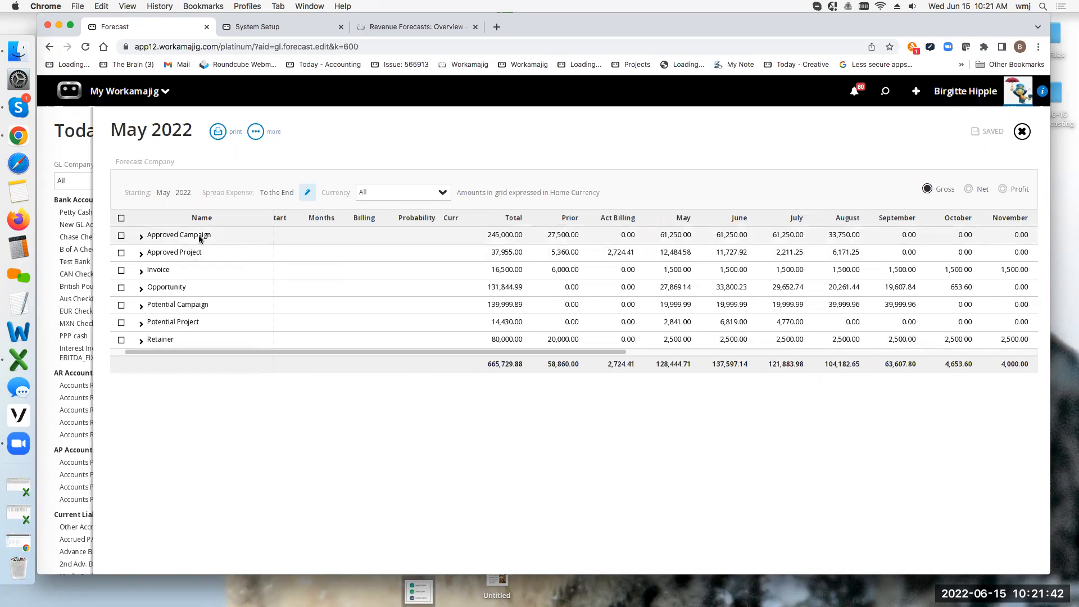
click(159, 236)
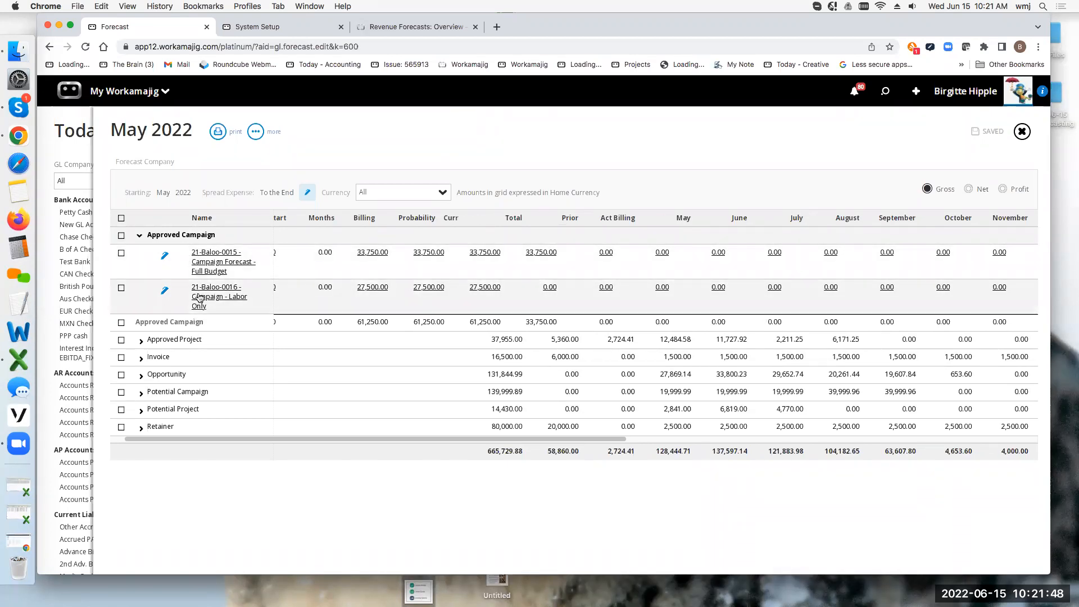
click(169, 393)
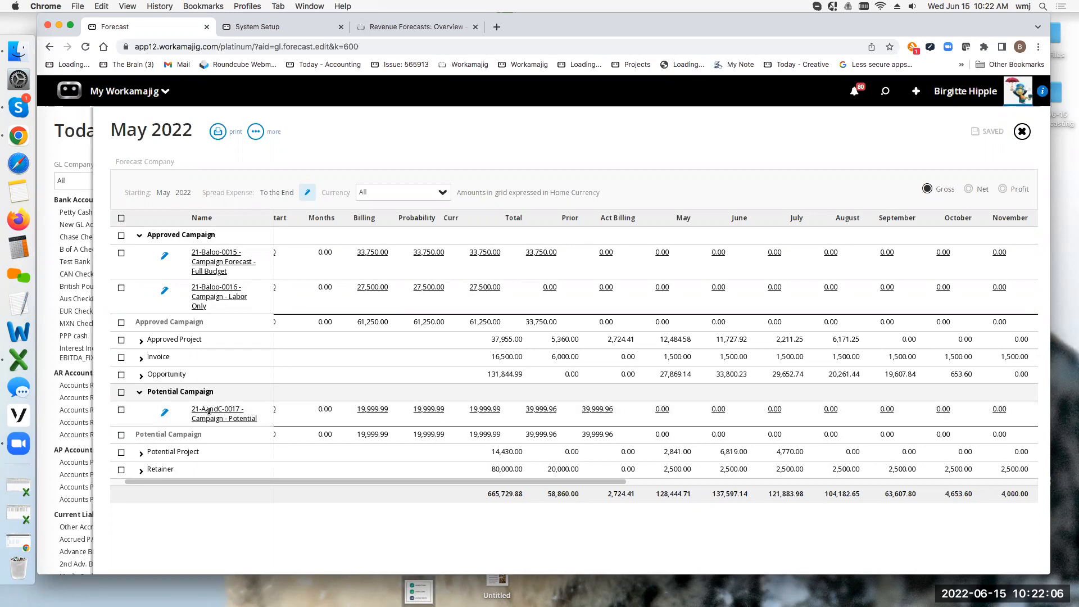
click(1021, 134)
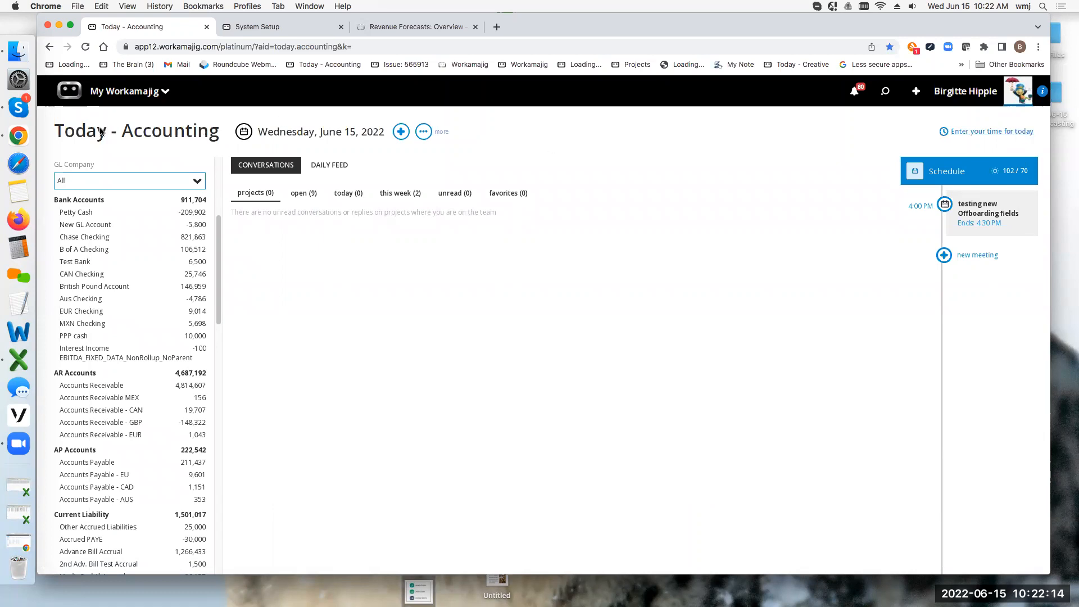
- Locate the Revenue Forecasts view on the Today - Accounting page and the Revenue Forecast option among the new-record choices
scroll(134, 395, down, 5)
scroll(133, 397, down, 5)
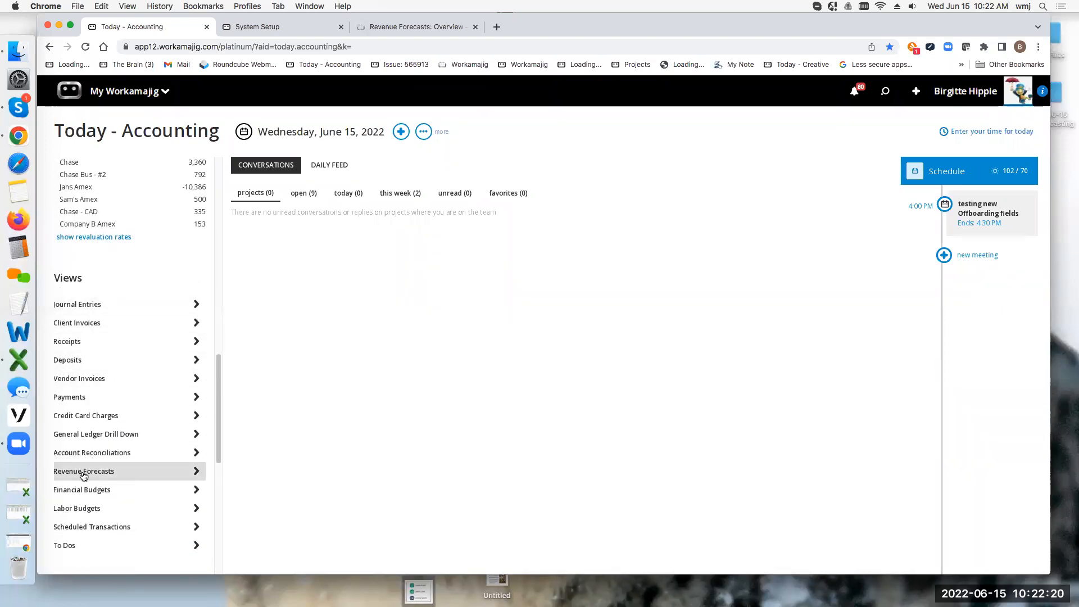
click(401, 133)
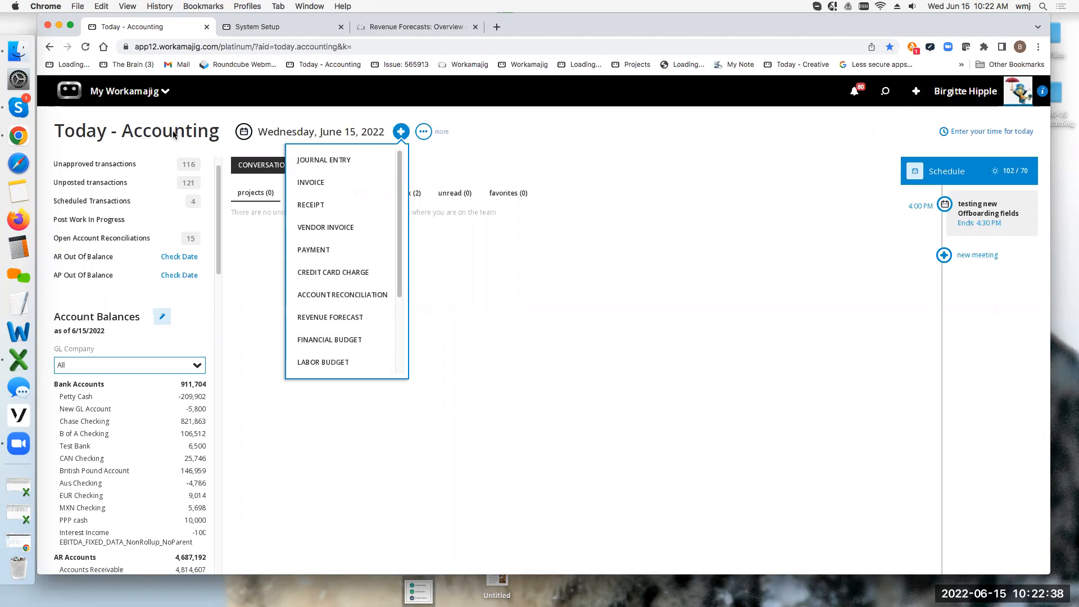
click(915, 91)
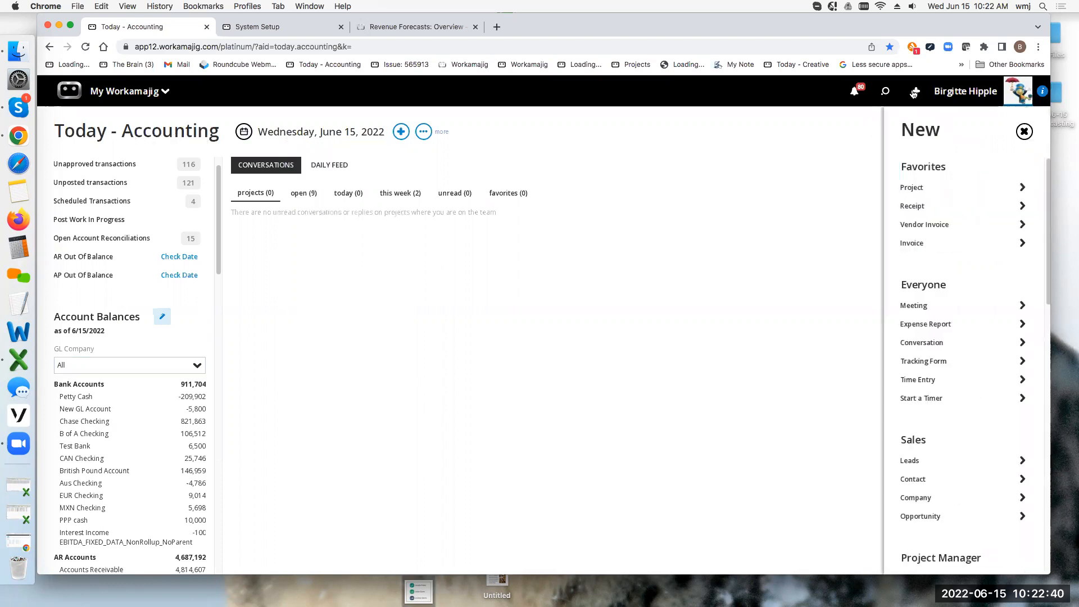
scroll(951, 483, down, 10)
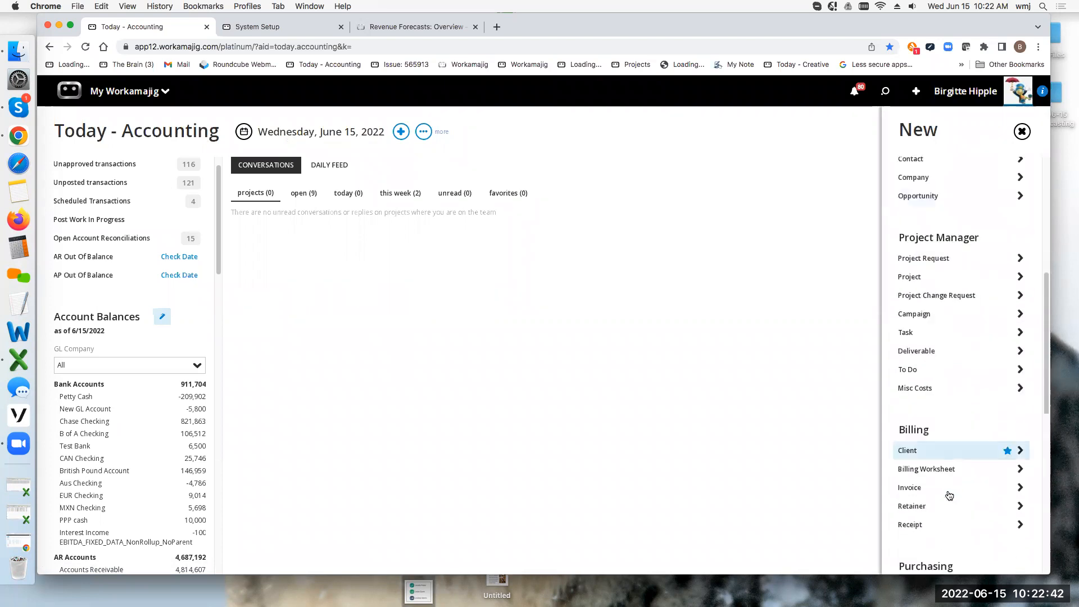
scroll(943, 501, down, 4)
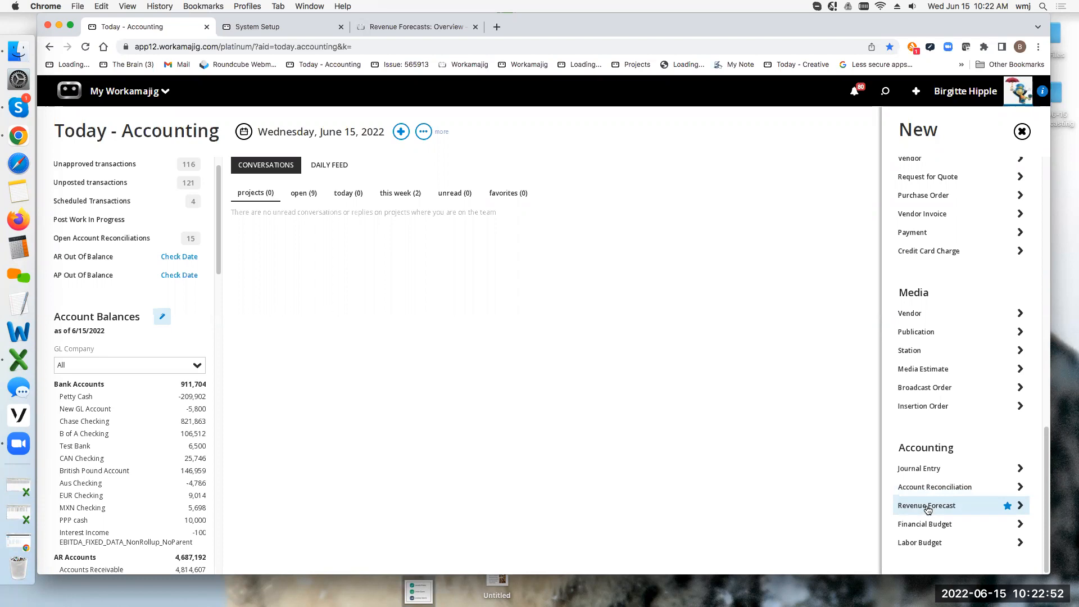
drag(1046, 456, 1031, 144)
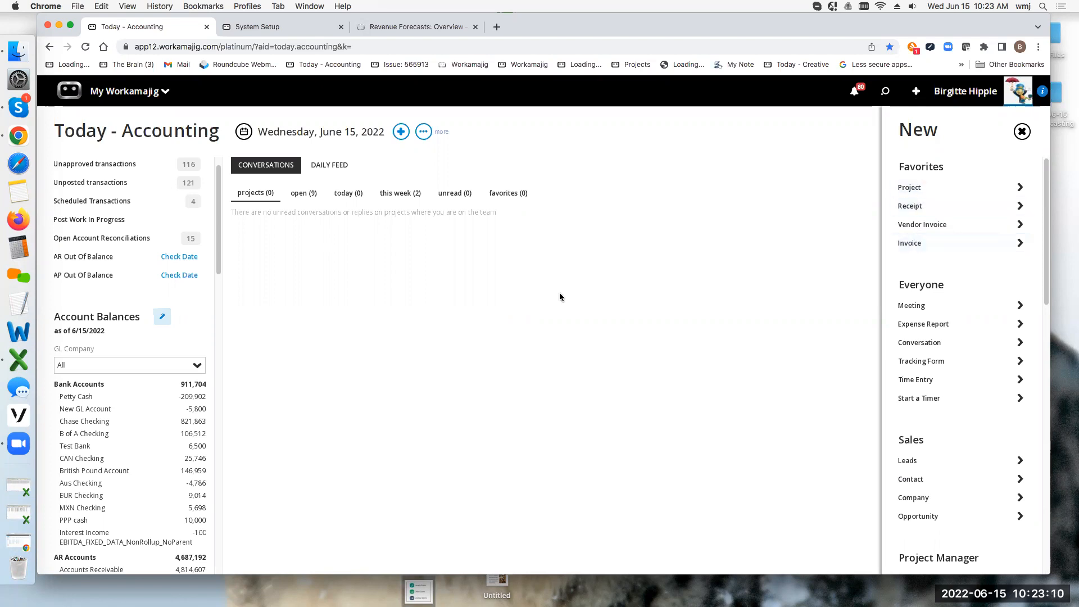
- Open a blank New Forecast form to review its include, spread expenses and filter options
click(401, 133)
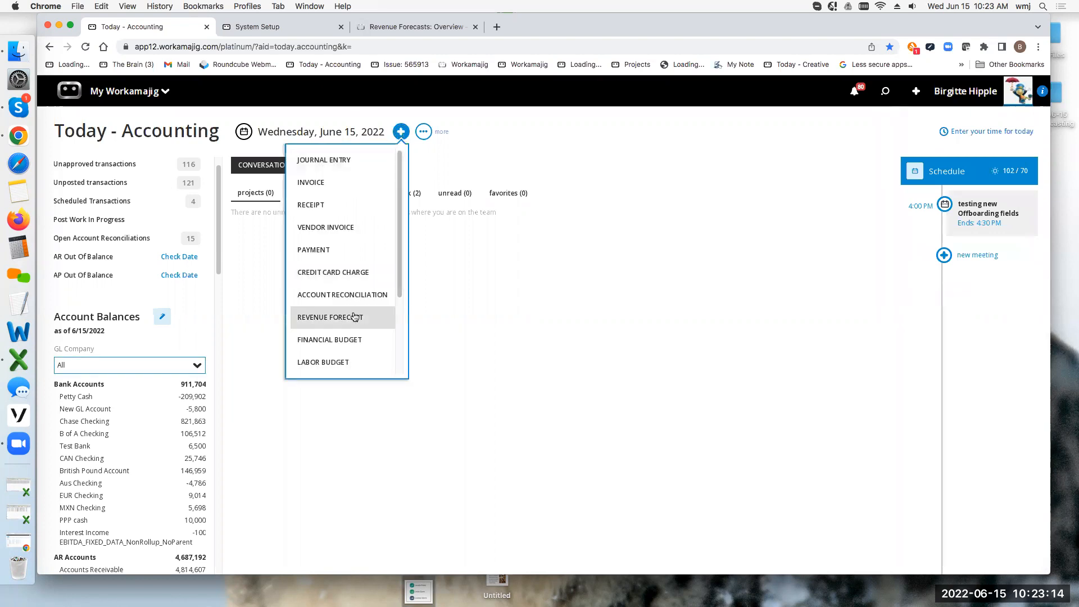
click(349, 318)
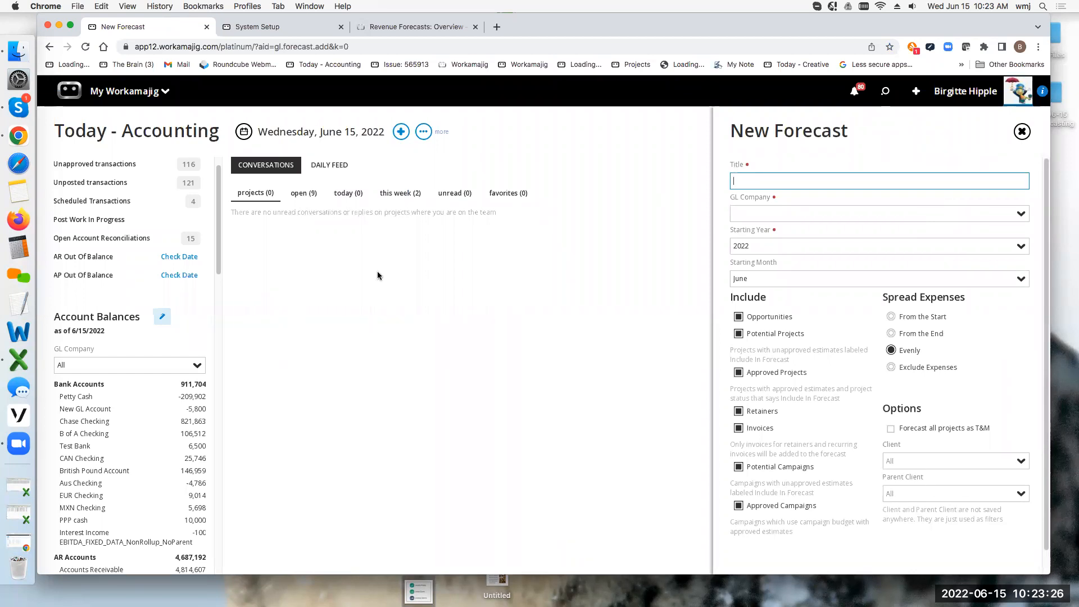
- Search the All Revenue Forecasts list for company ID Fco, look over the May 2022 entry, and return to the Today - Accounting page
scroll(117, 485, down, 5)
scroll(116, 484, down, 20)
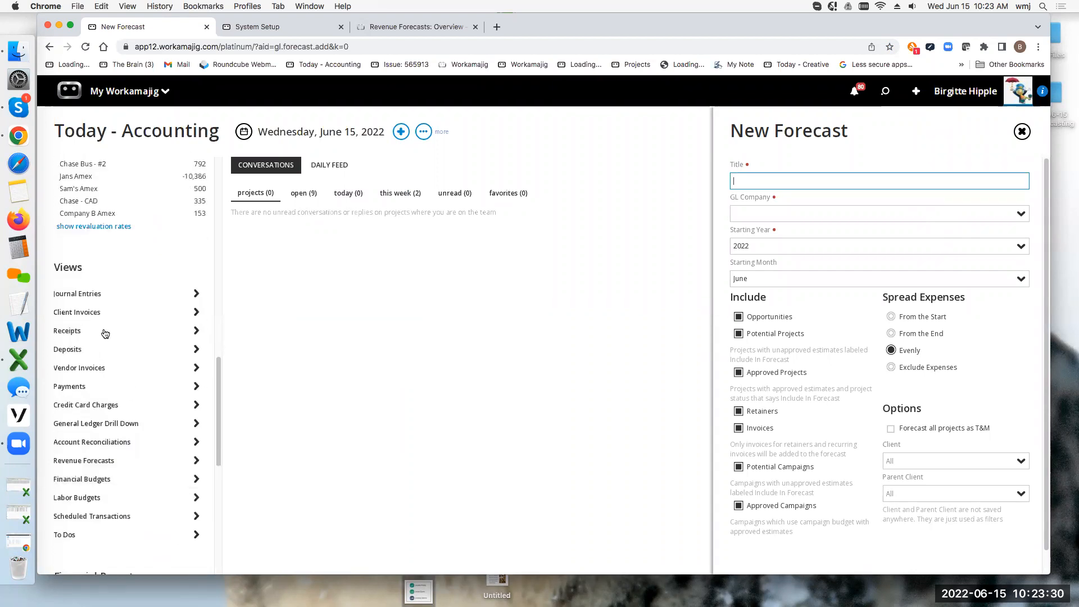
click(90, 460)
click(925, 170)
click(398, 167)
click(916, 301)
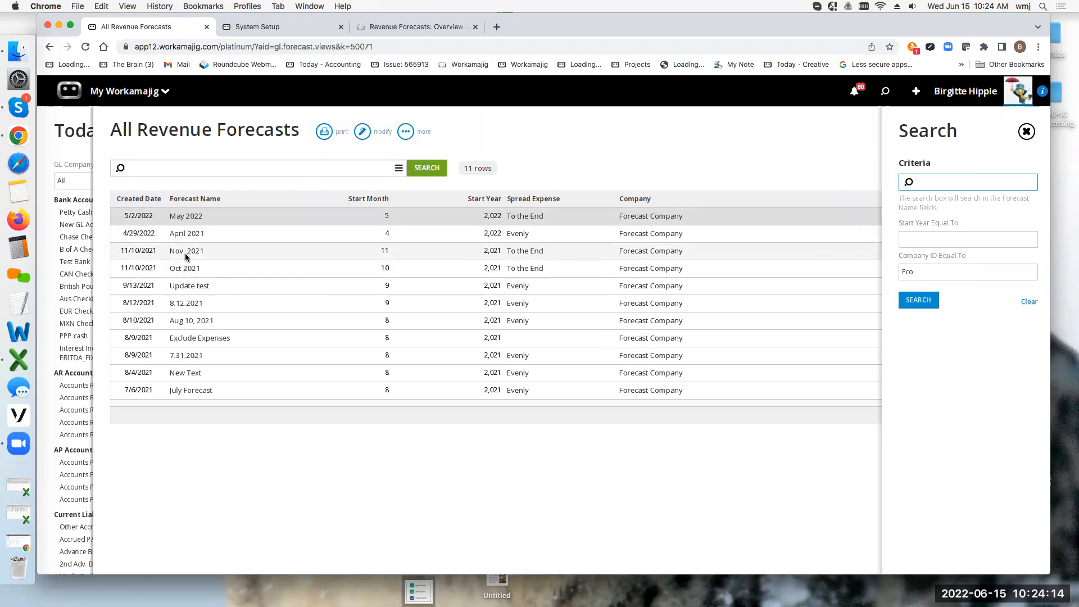
click(182, 221)
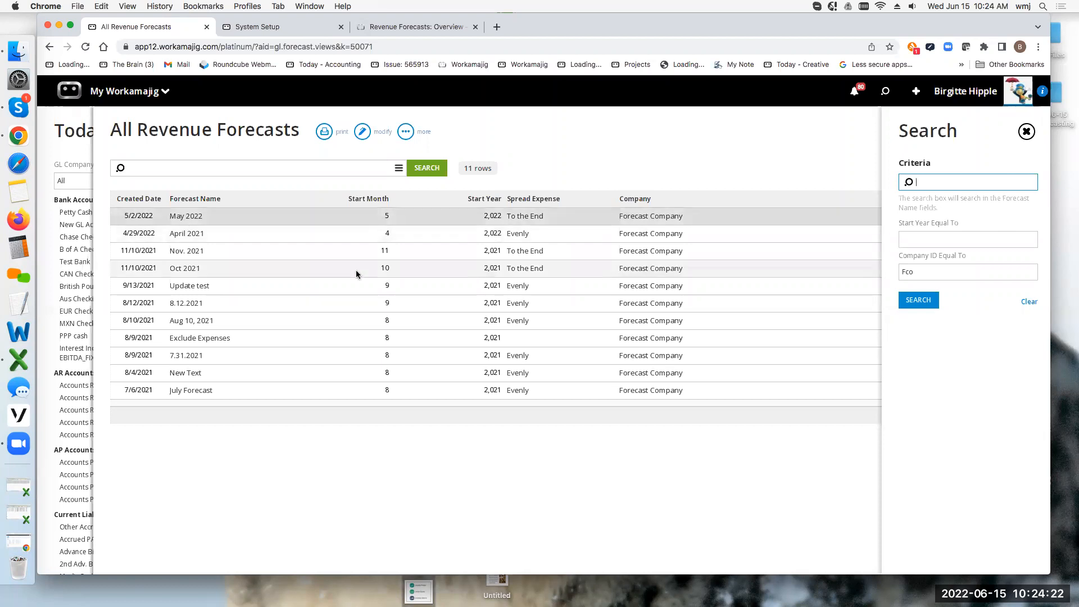
click(73, 148)
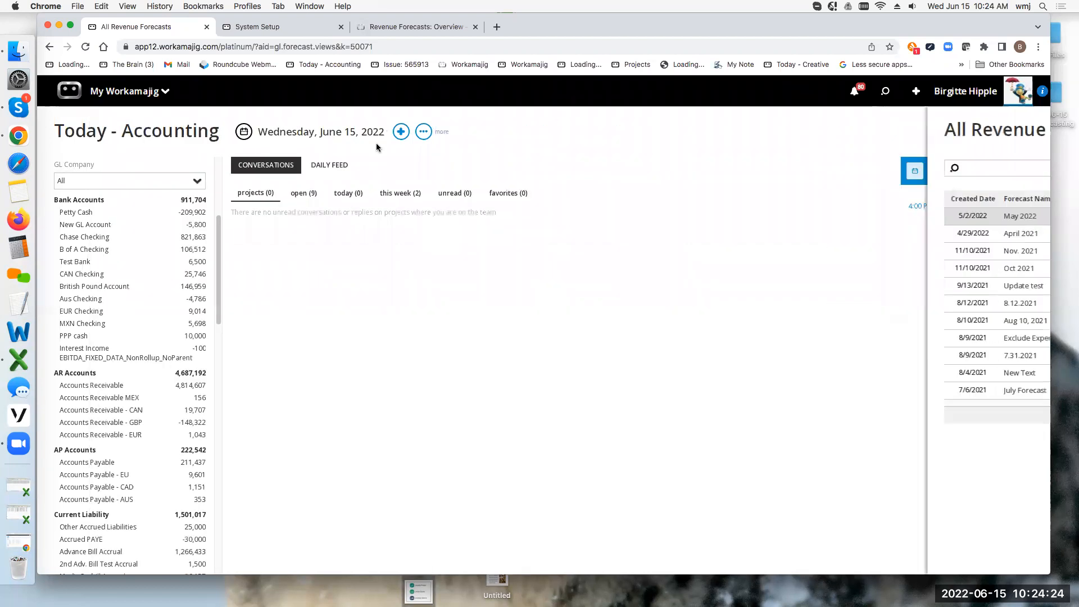
- Create a revenue forecast titled May 2022 #2 for Forecast Company, starting June 2022 with expenses spread evenly
click(403, 134)
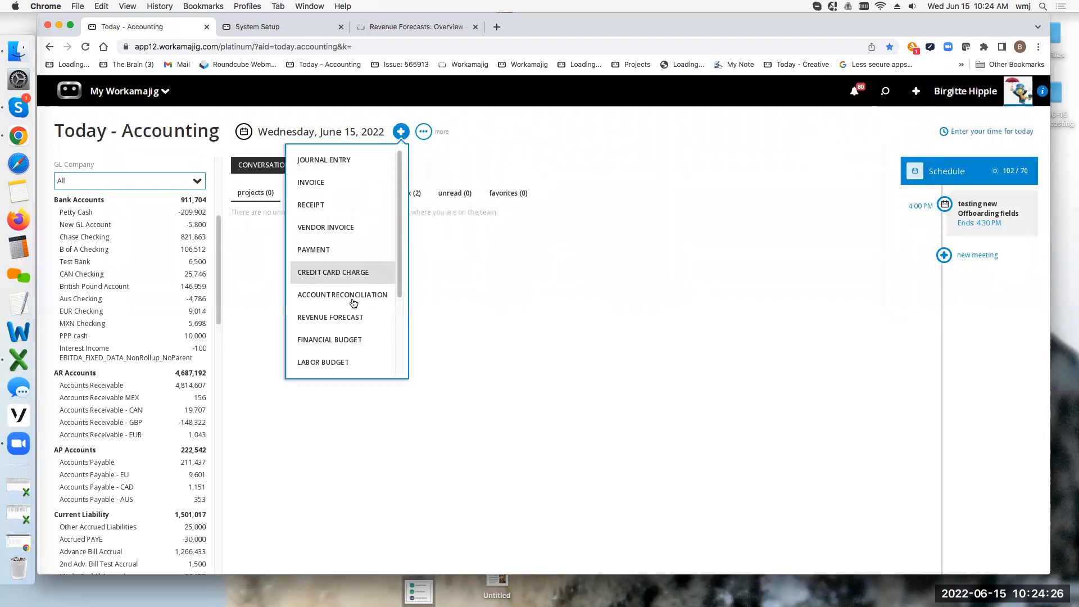
click(341, 319)
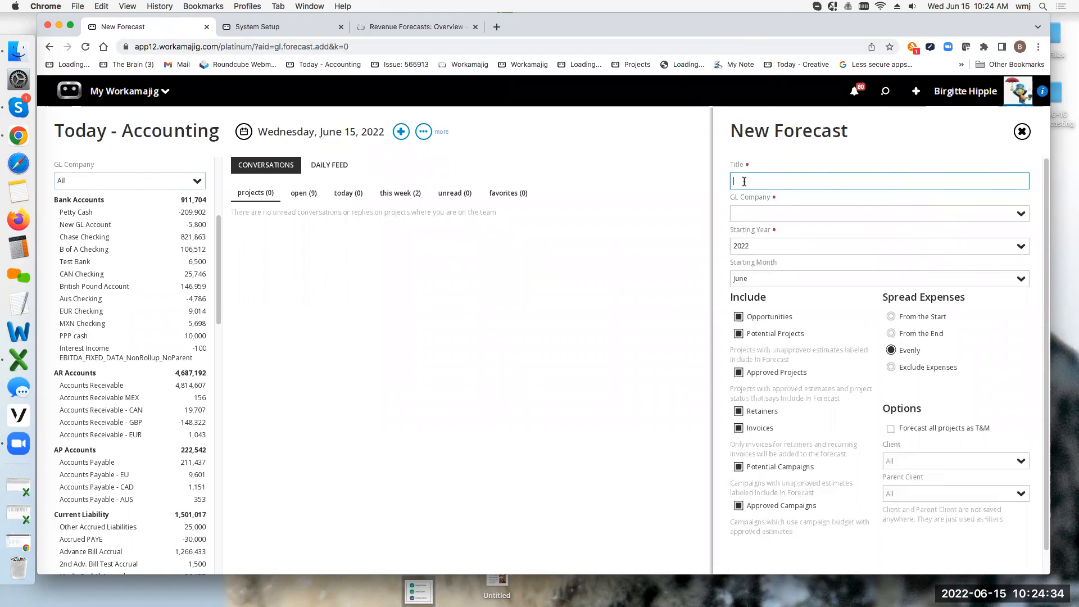
text(May 2022)
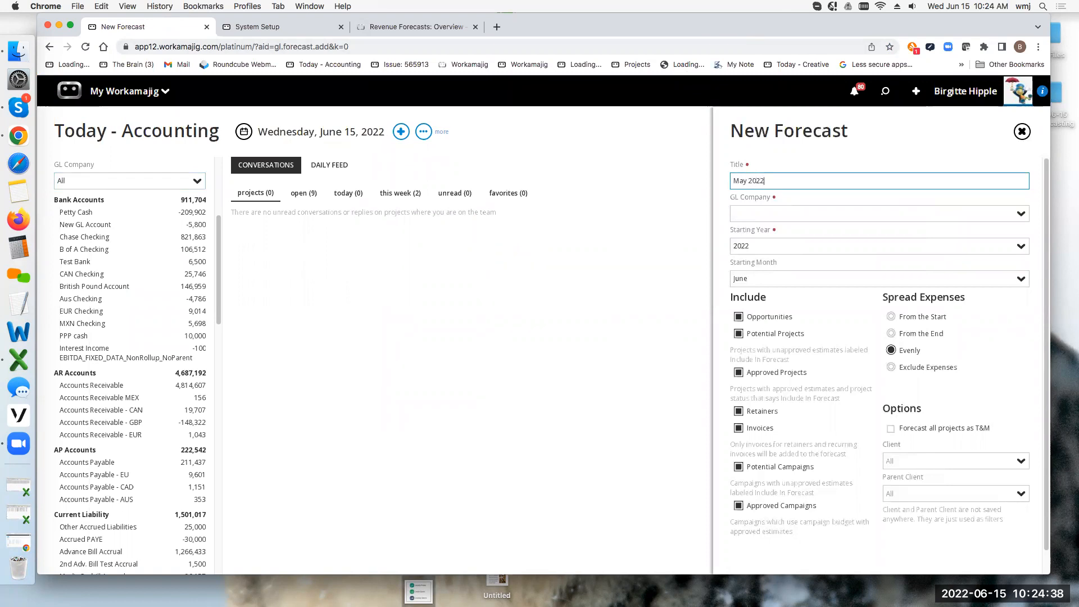
text( #2)
click(1020, 216)
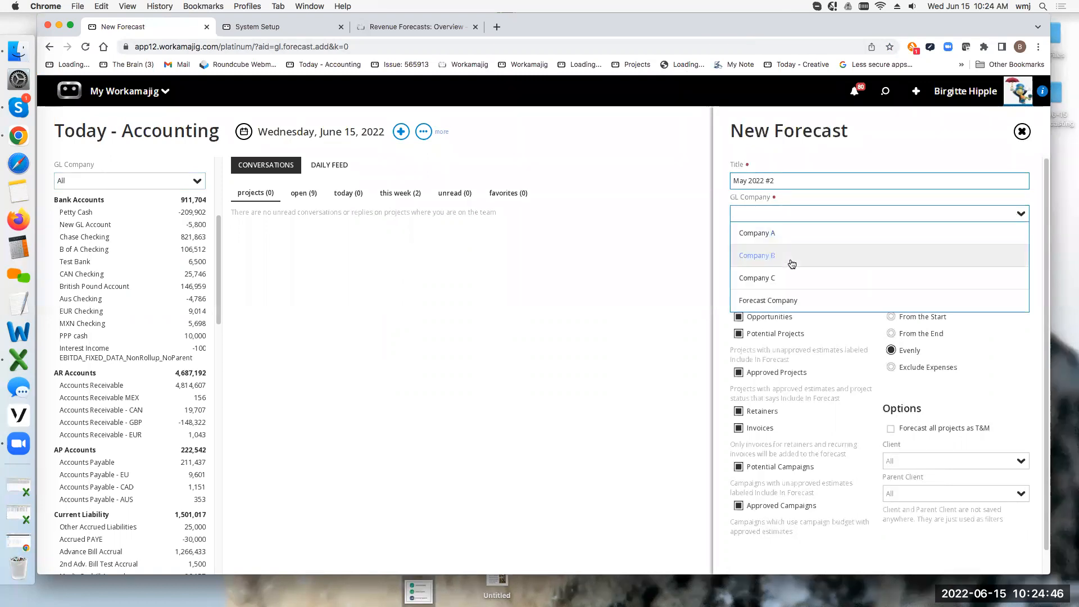
click(765, 301)
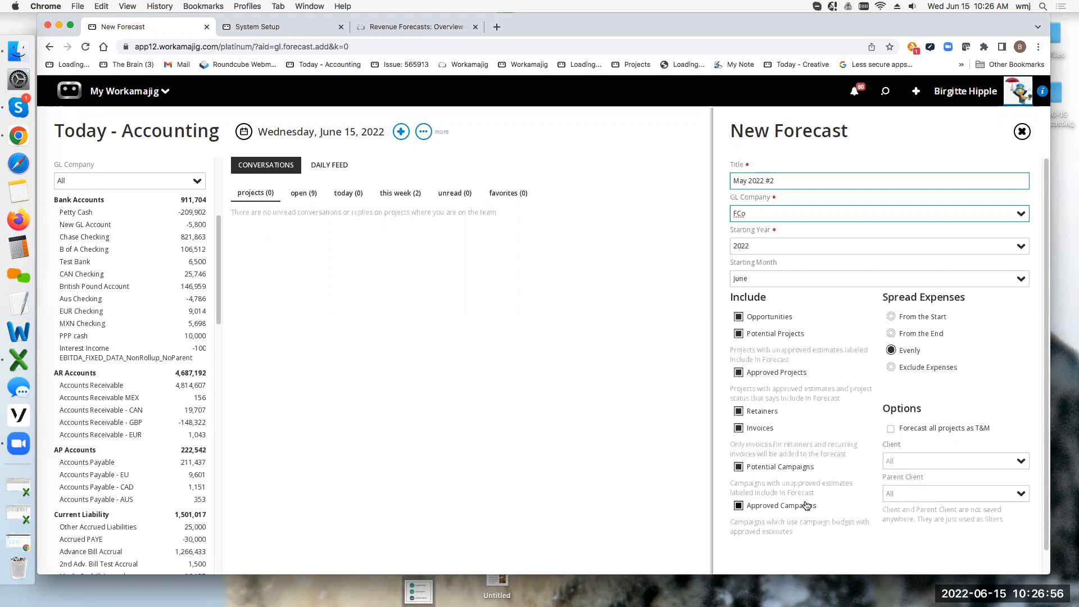
scroll(806, 505, down, 1)
click(744, 566)
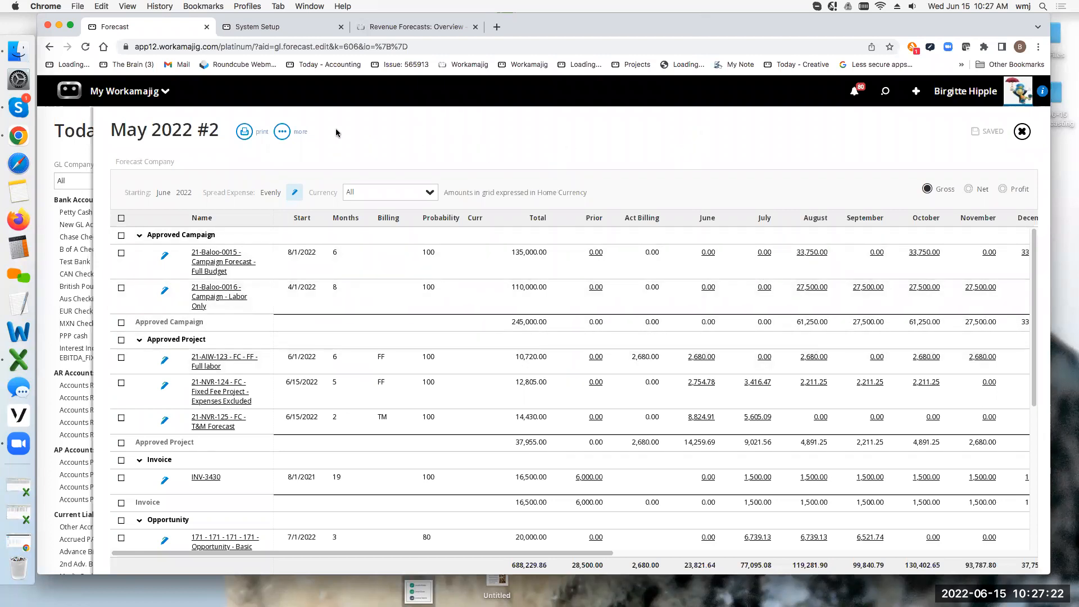
- Group the May 2022 #2 forecast by client and look over the client groups through the Client and Type columns
click(295, 195)
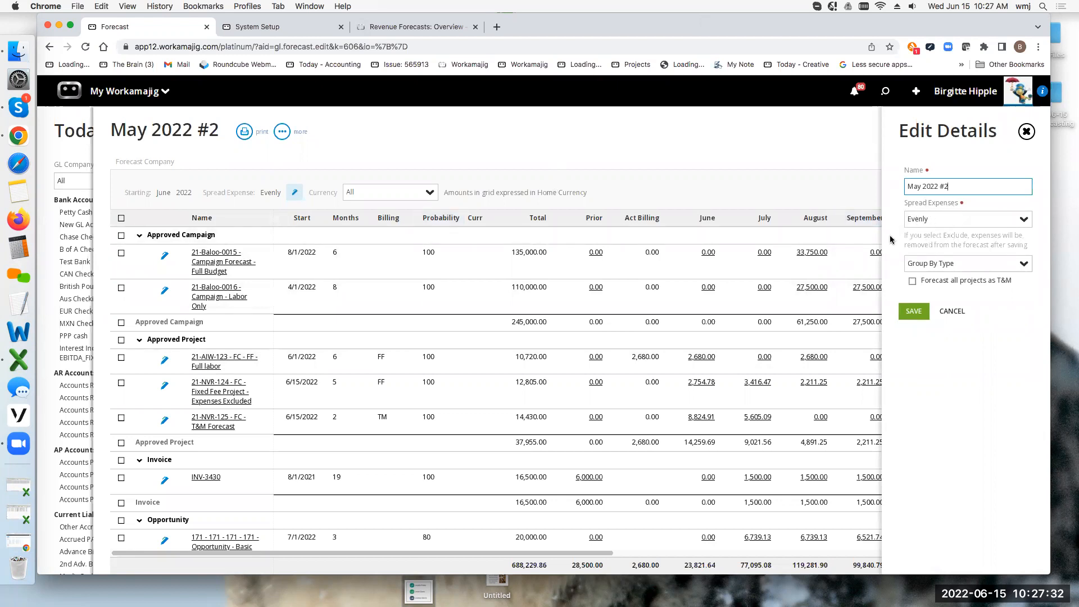
drag(954, 187, 887, 186)
click(1023, 264)
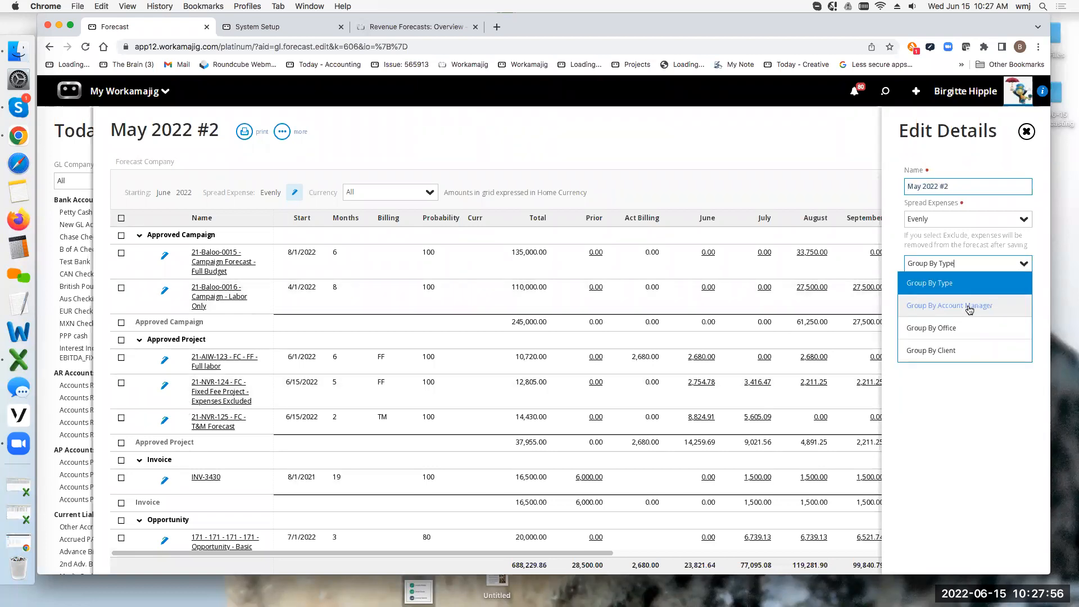
click(950, 351)
click(914, 311)
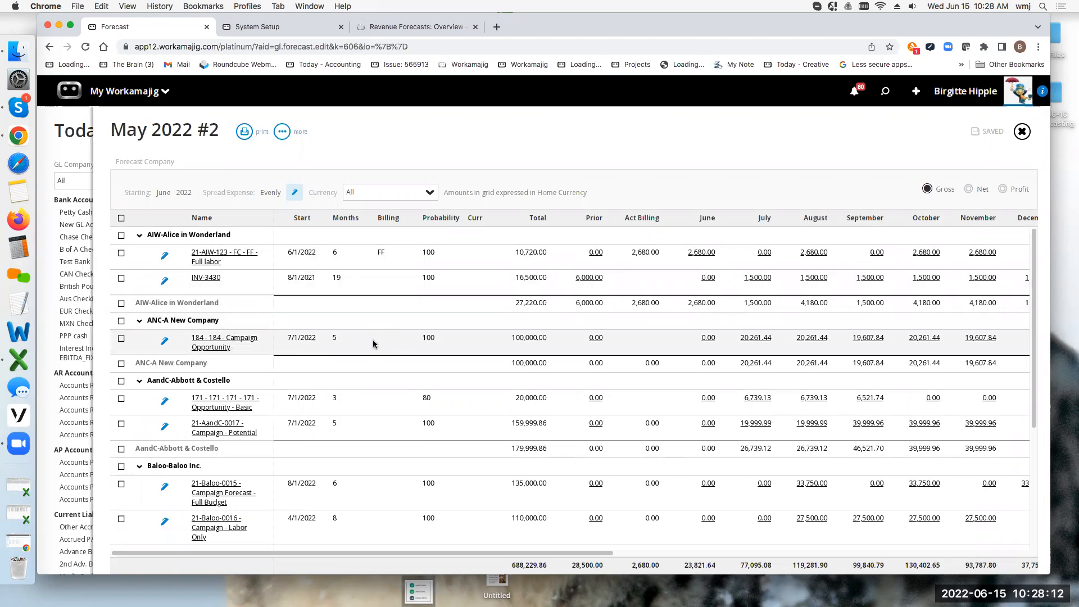
scroll(373, 339, down, 5)
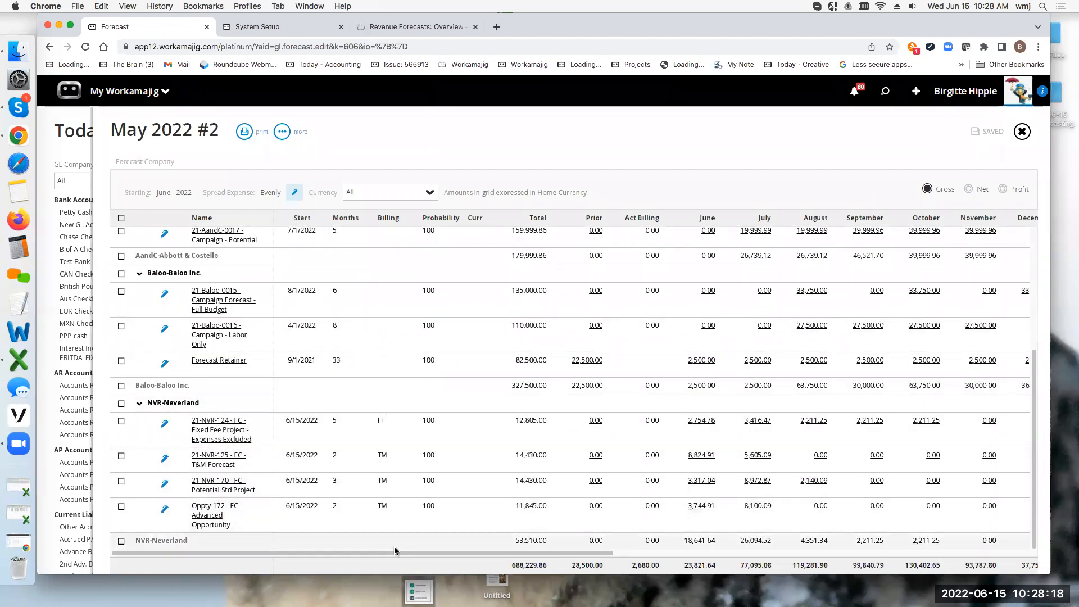
drag(400, 554, 614, 573)
scroll(754, 358, right, 10)
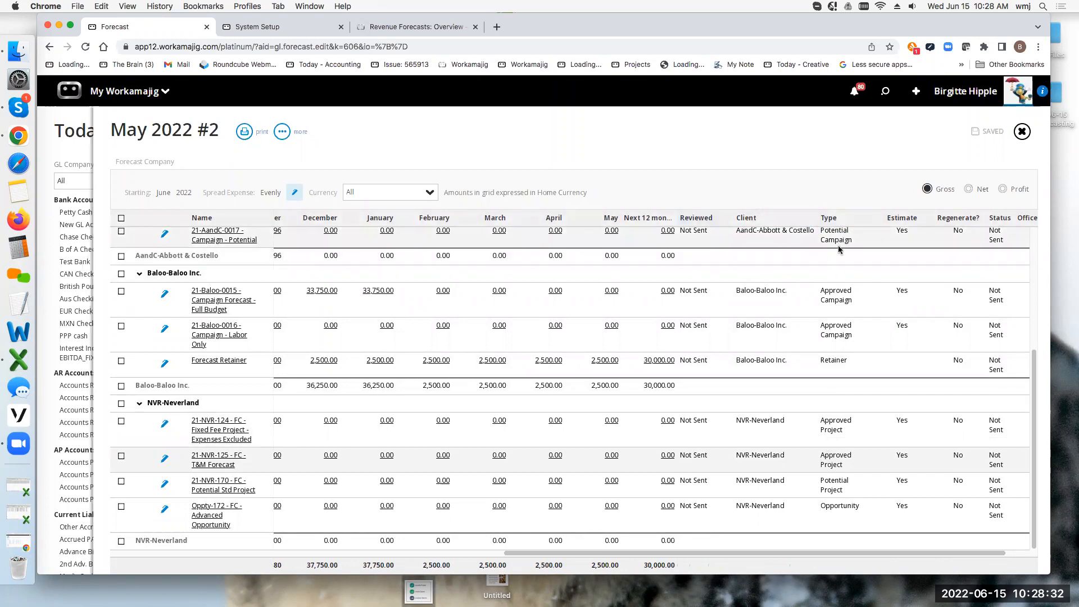
- Set the forecast's grouping back to Group By Type and save the details
click(294, 192)
click(1018, 266)
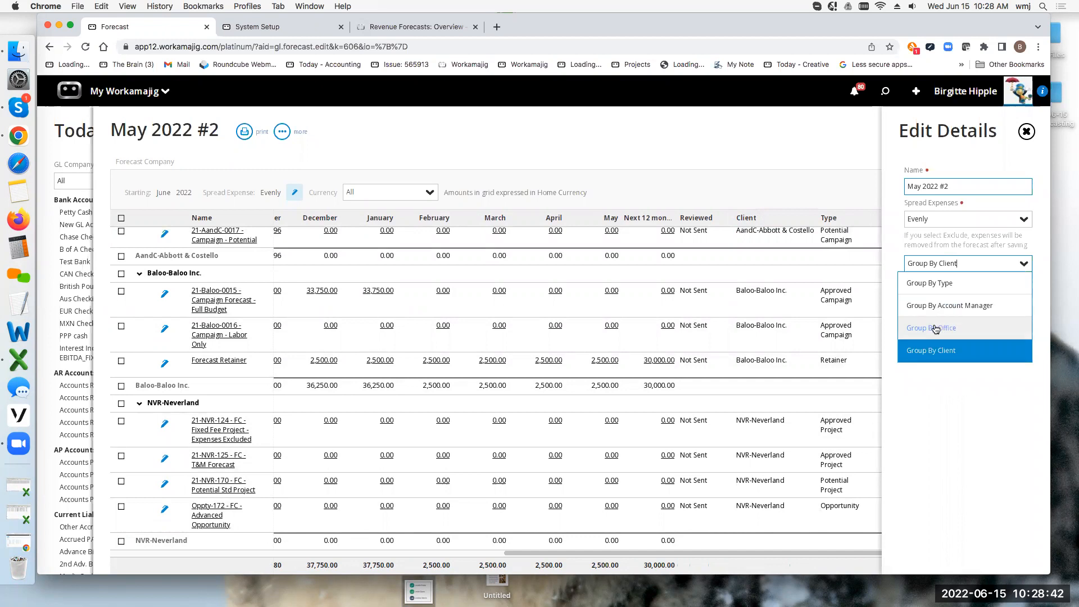
click(937, 284)
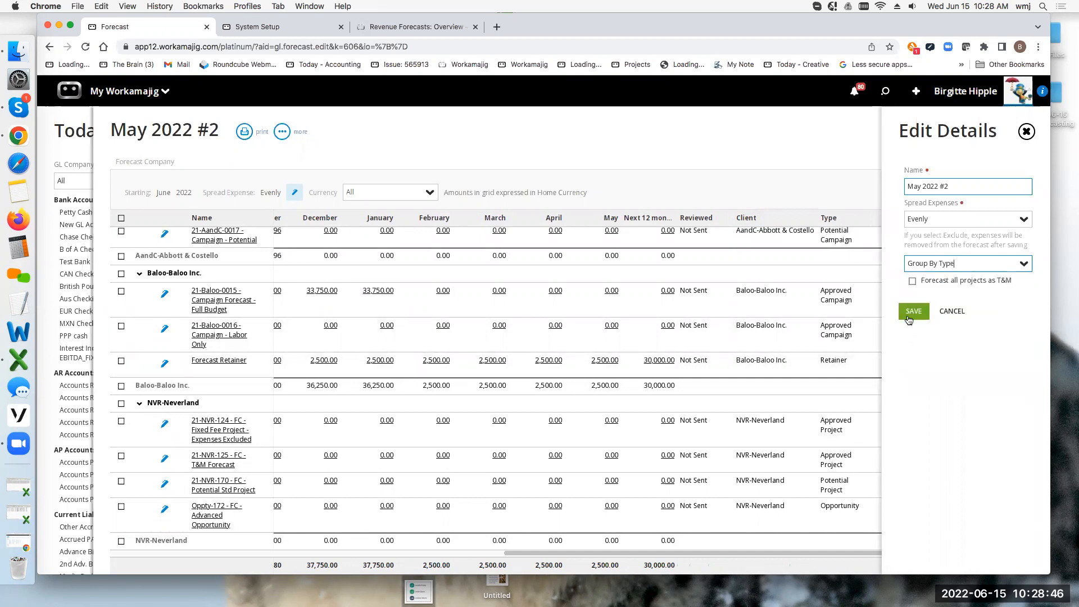
click(913, 312)
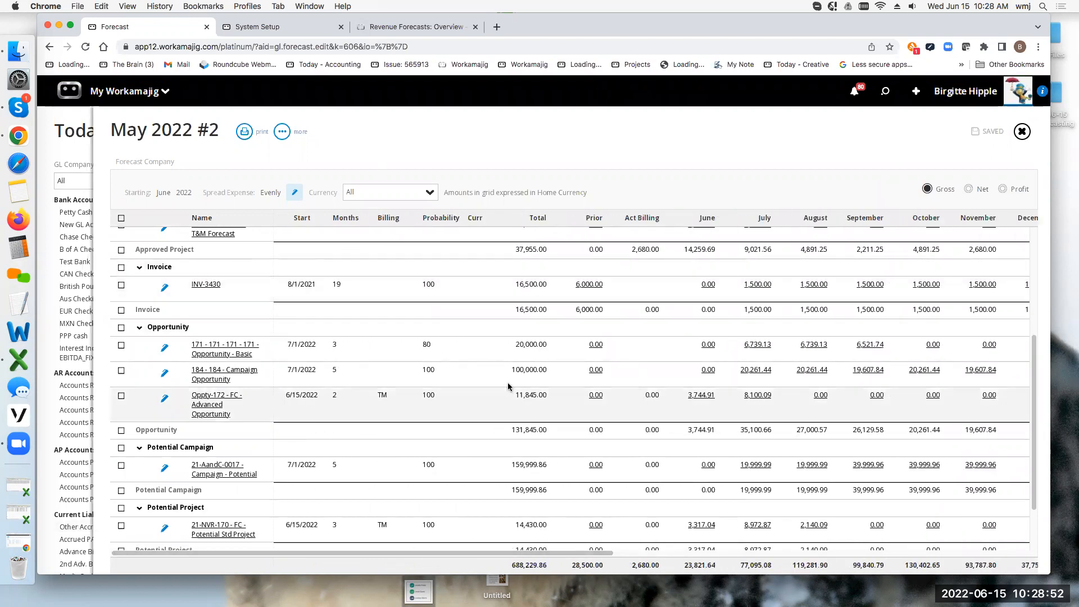
- Review the forecast's Months and Probability columns, inspect the probability and total revenue of the 171 Opportunity - Basic entry, and close its details unsaved
scroll(393, 297, up, 5)
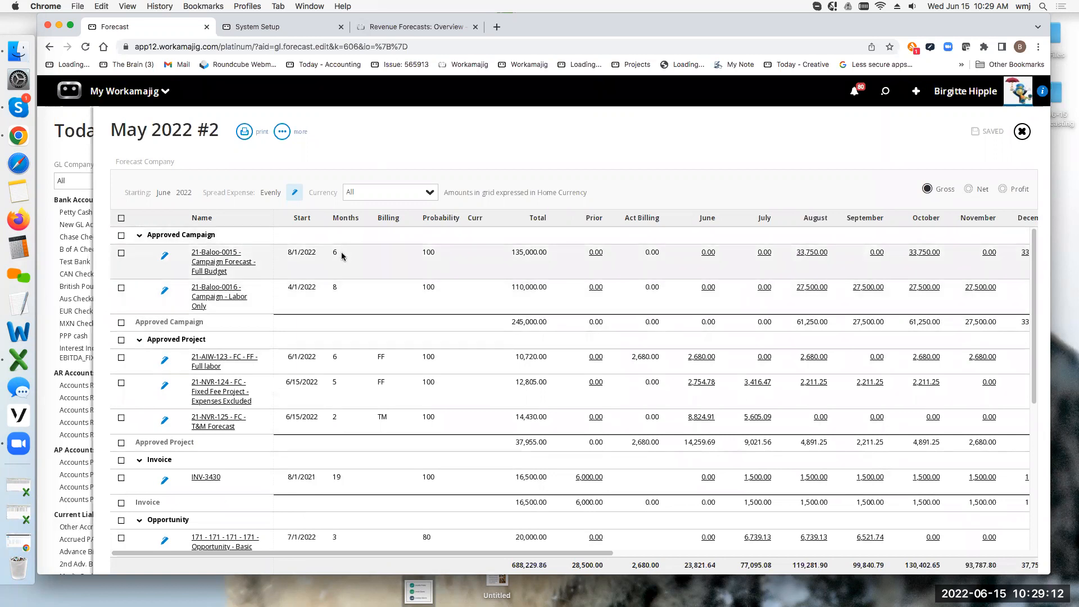
scroll(337, 309, down, 5)
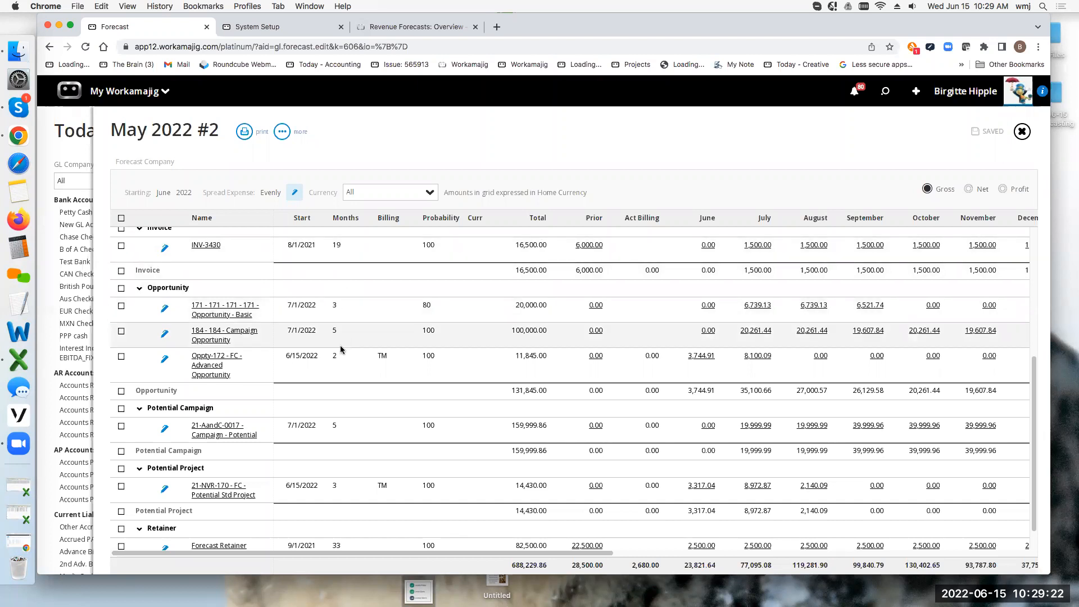
scroll(340, 350, up, 4)
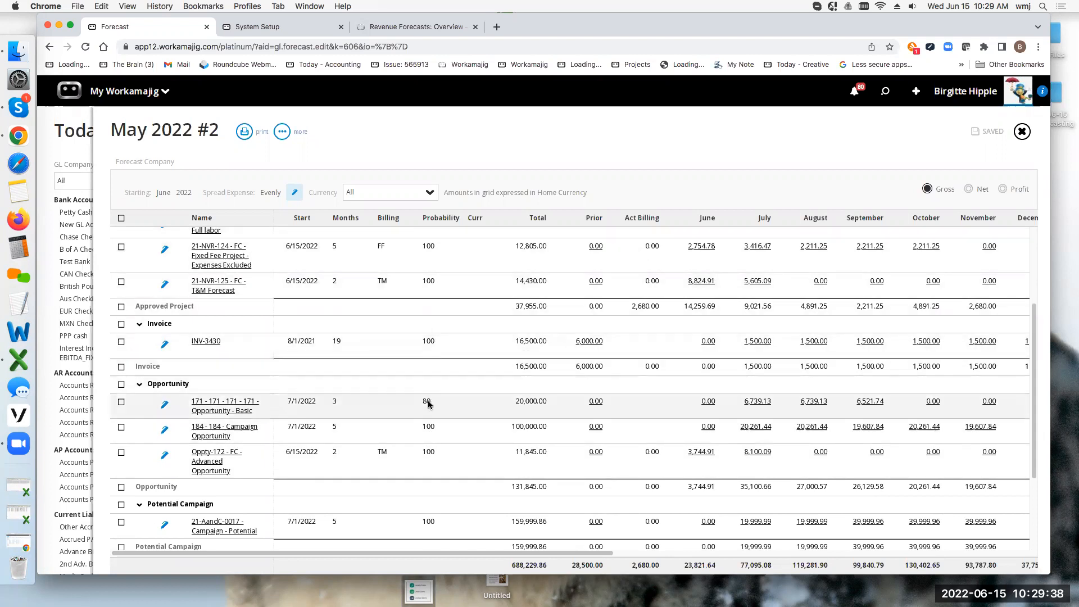
click(165, 404)
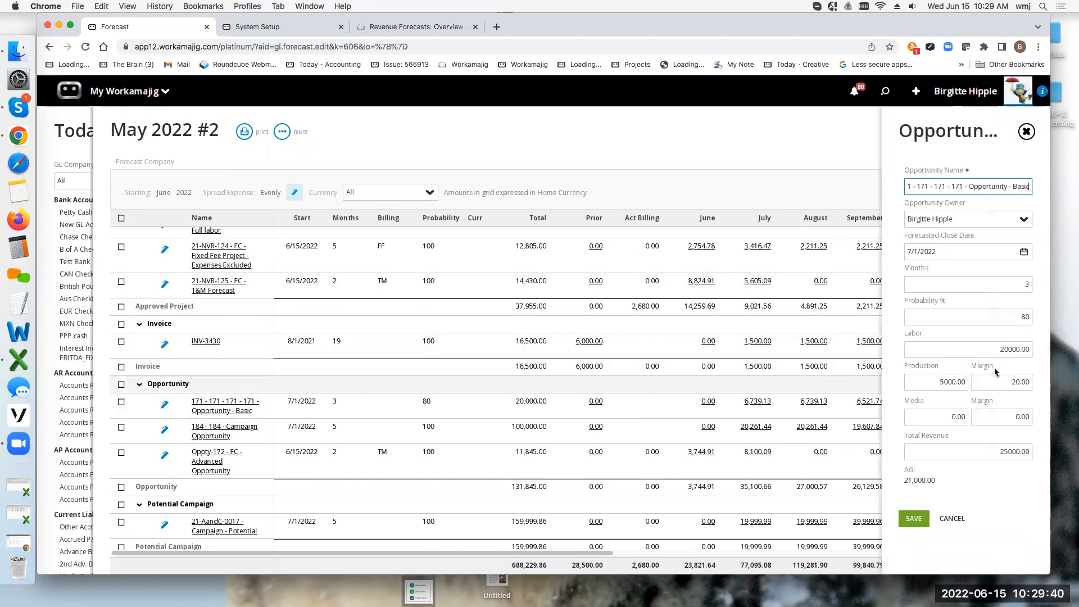
double_click(1028, 317)
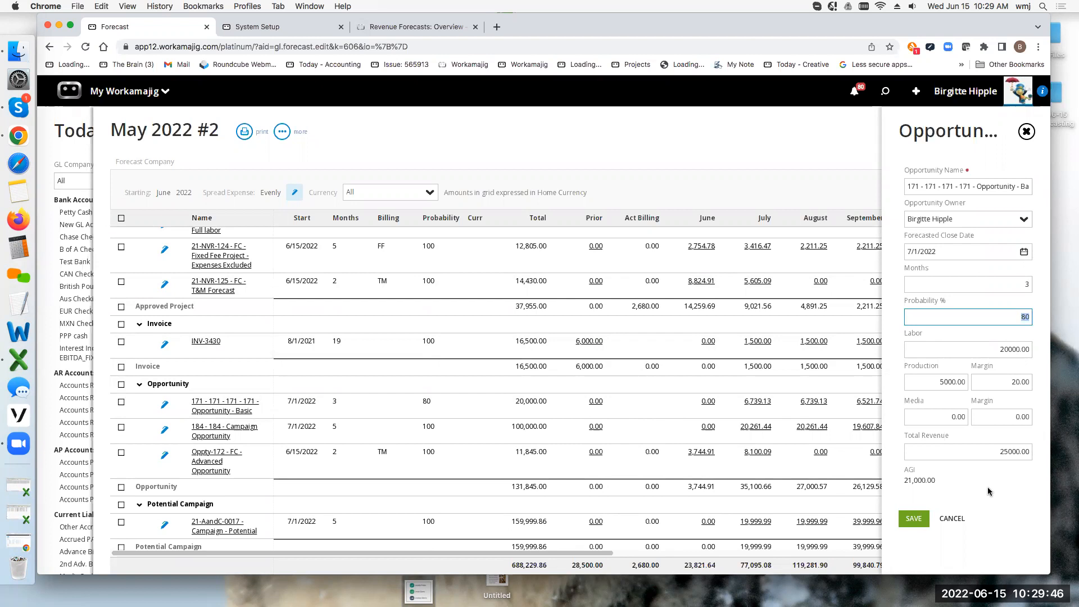
drag(997, 451, 1035, 457)
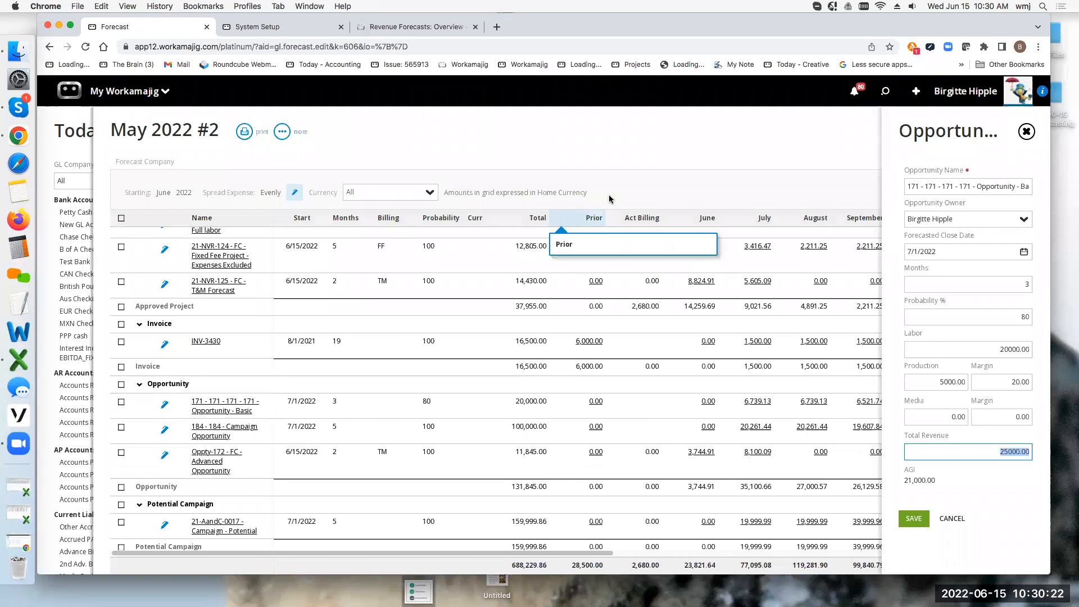
click(634, 180)
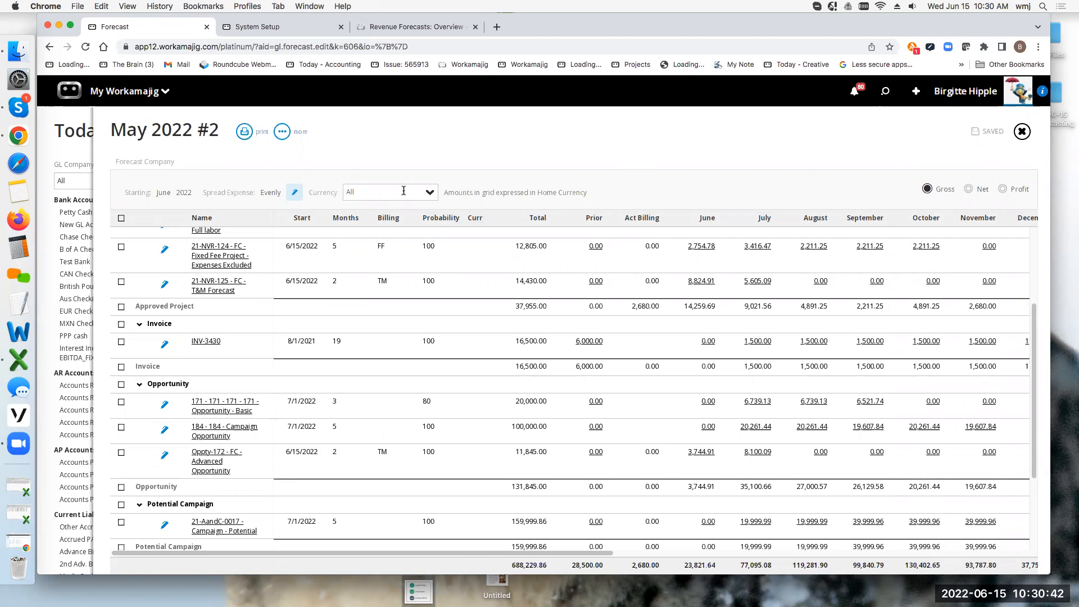
- Review the forecast's currency filter choices and its columns from Prior and Act Billing through Regenerate?, Status and Office
click(427, 193)
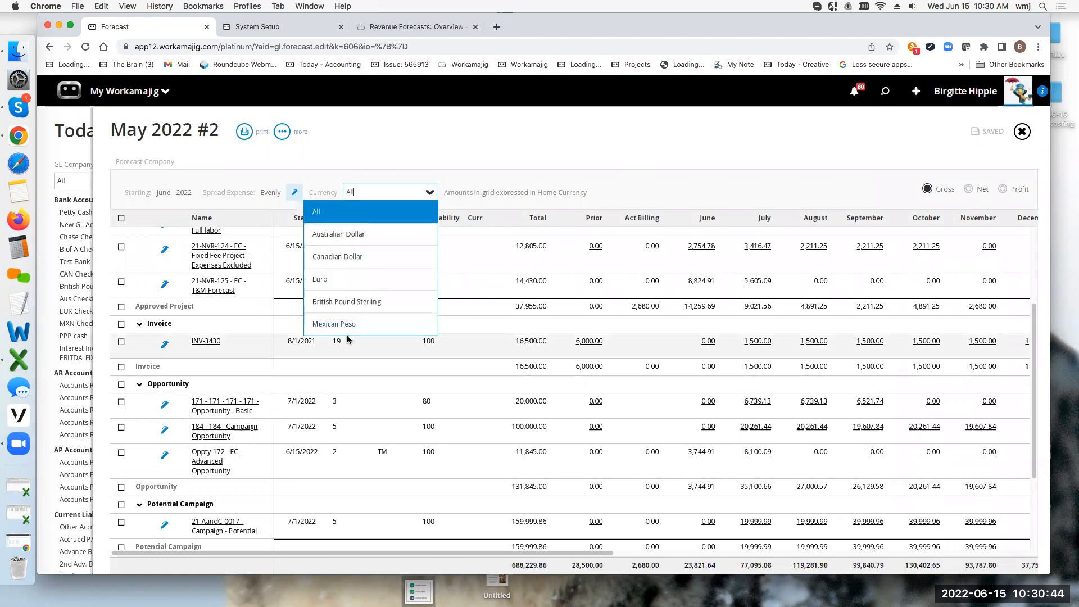
click(507, 152)
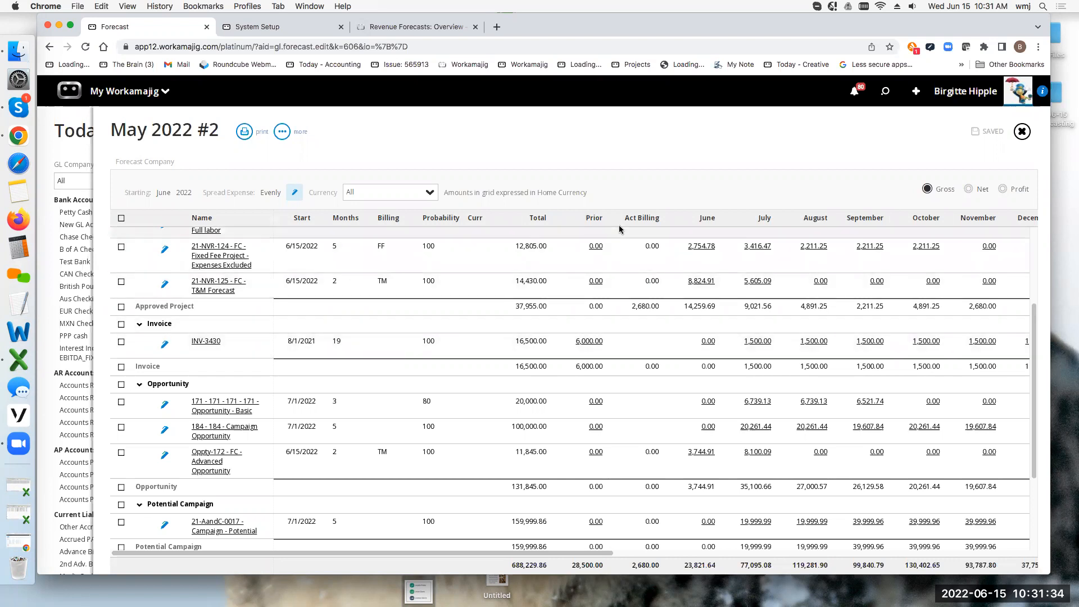
mouse_move(641, 222)
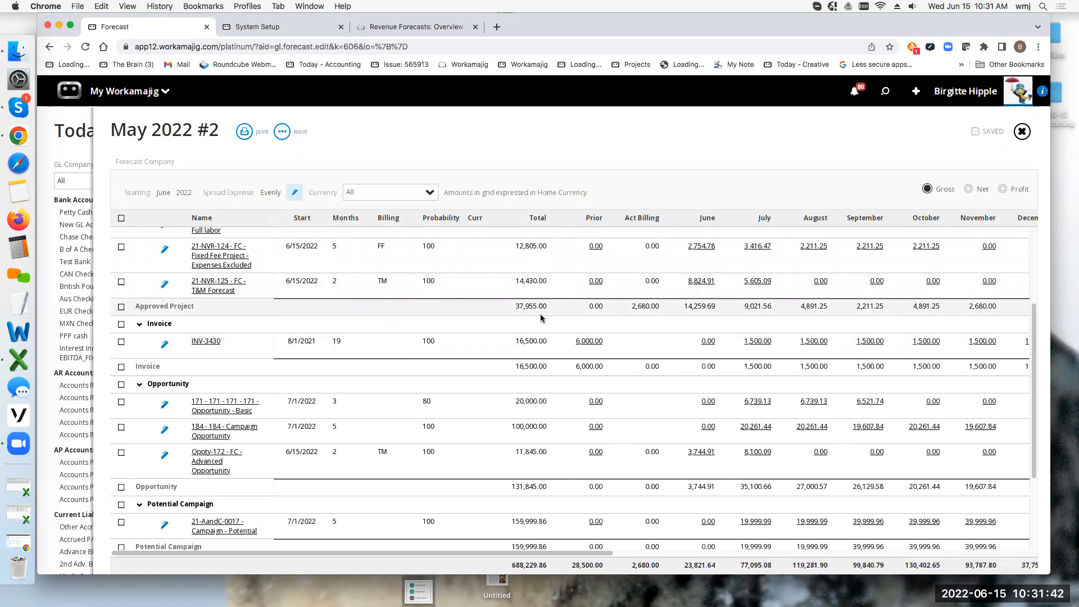
scroll(540, 319, up, 5)
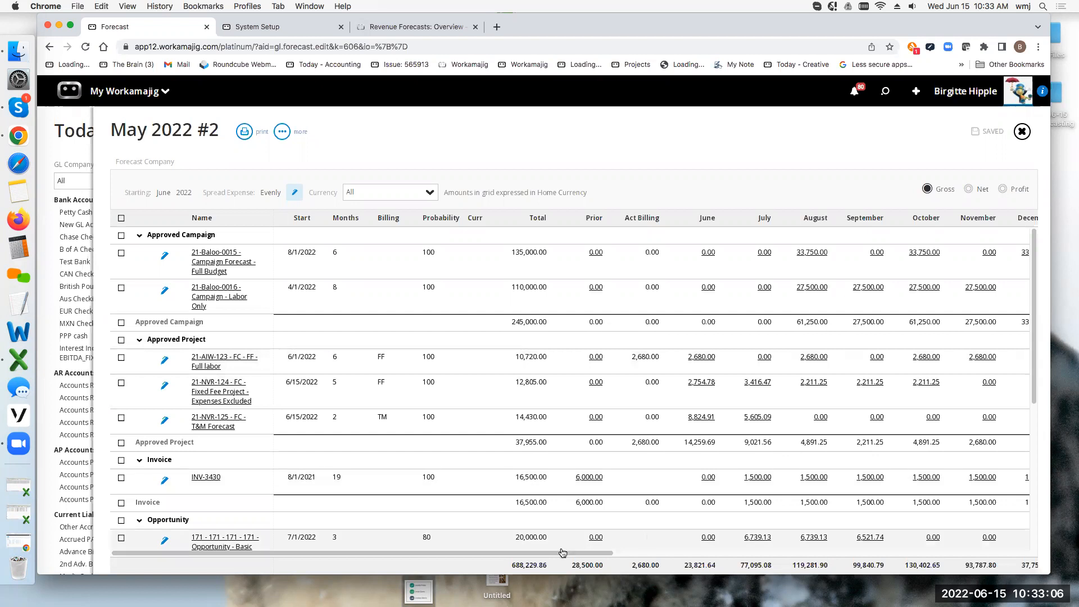
drag(558, 552, 1000, 582)
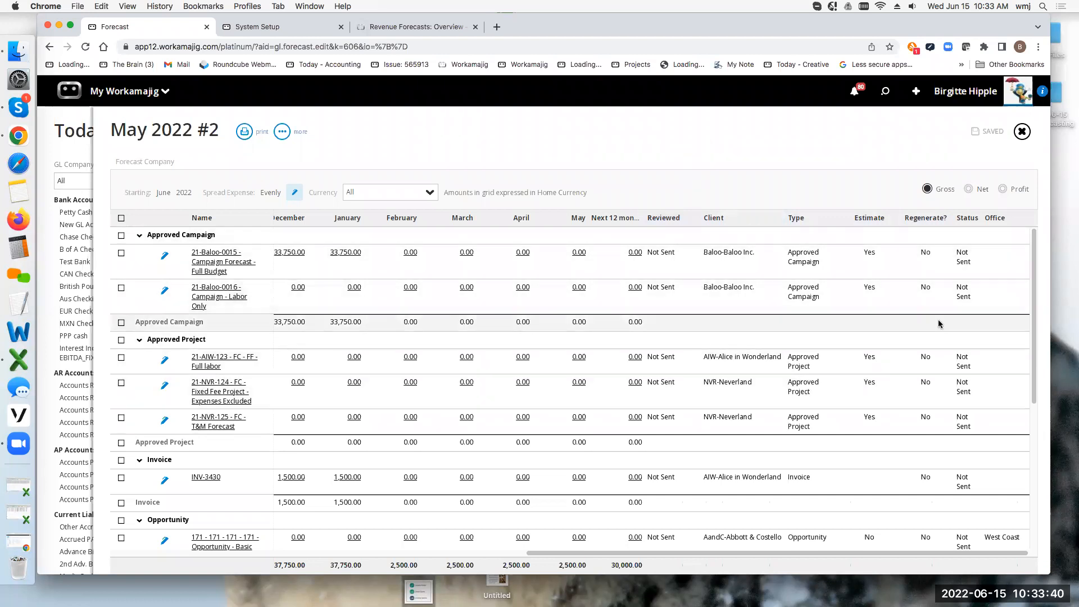
scroll(1008, 453, down, 3)
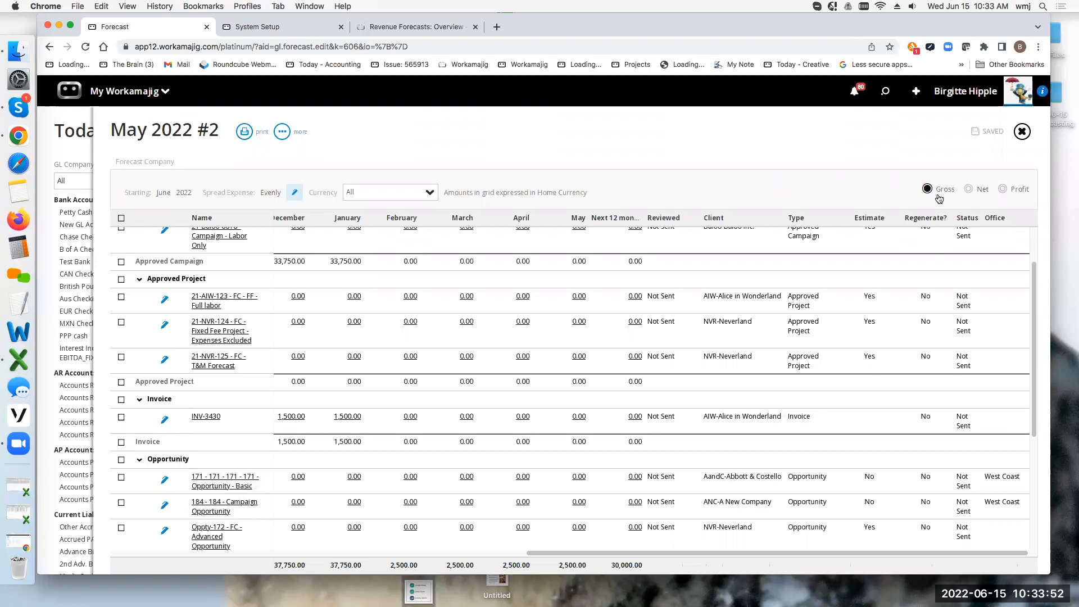
- Compare the forecast amounts as Profit and Net, and return to the Gross view of the first months
click(978, 193)
click(1003, 188)
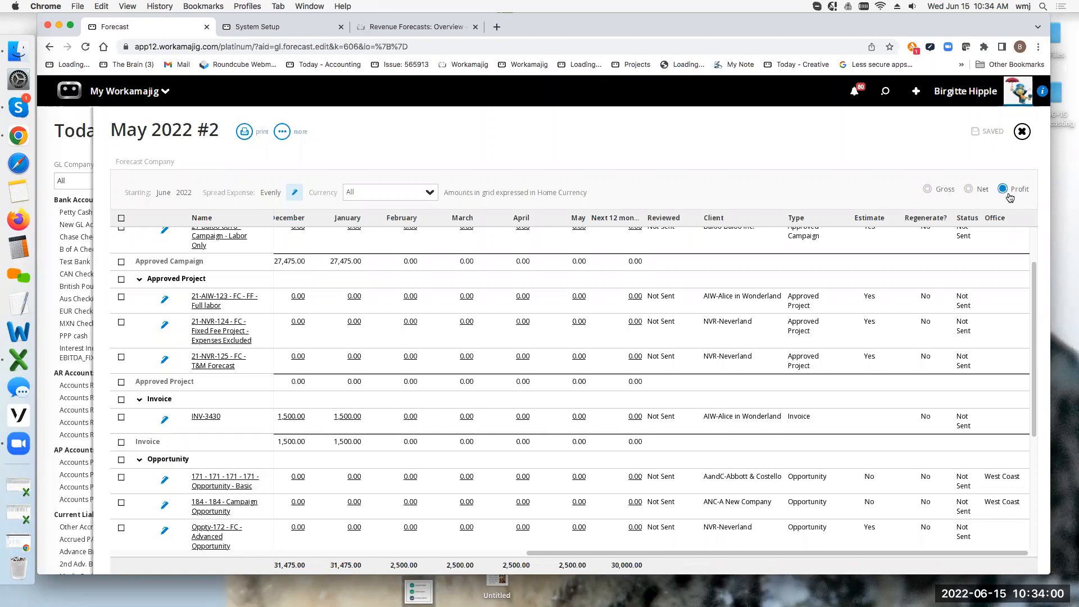
click(969, 189)
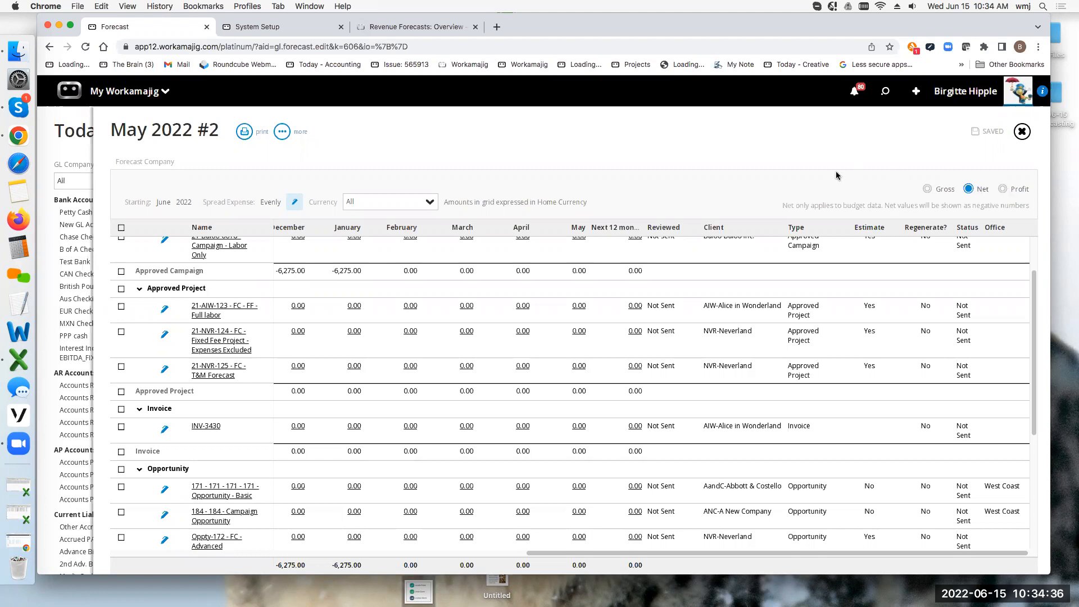
click(927, 189)
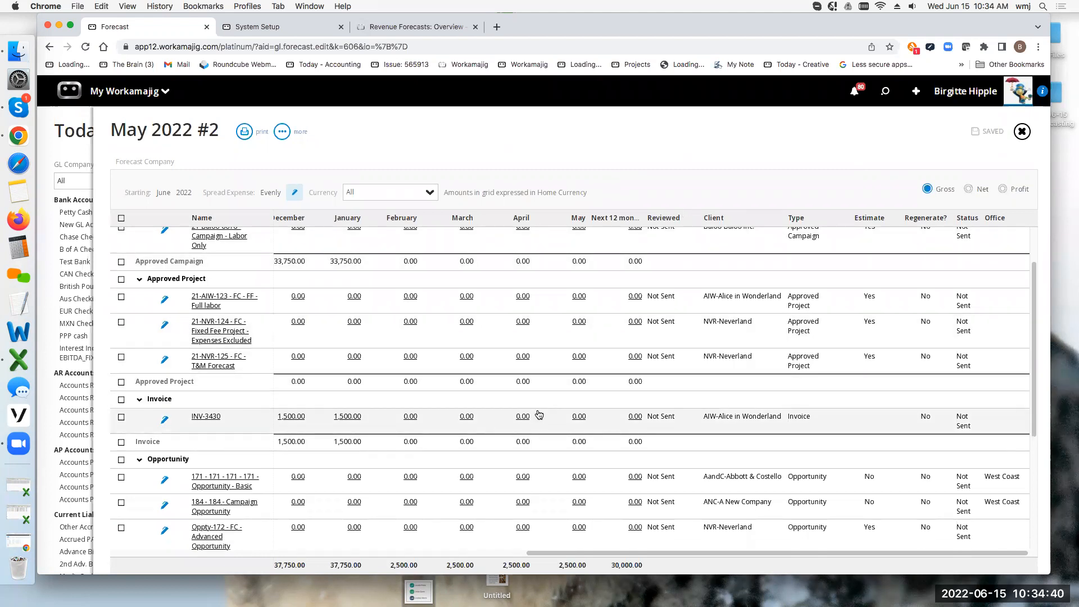
drag(556, 553, 107, 543)
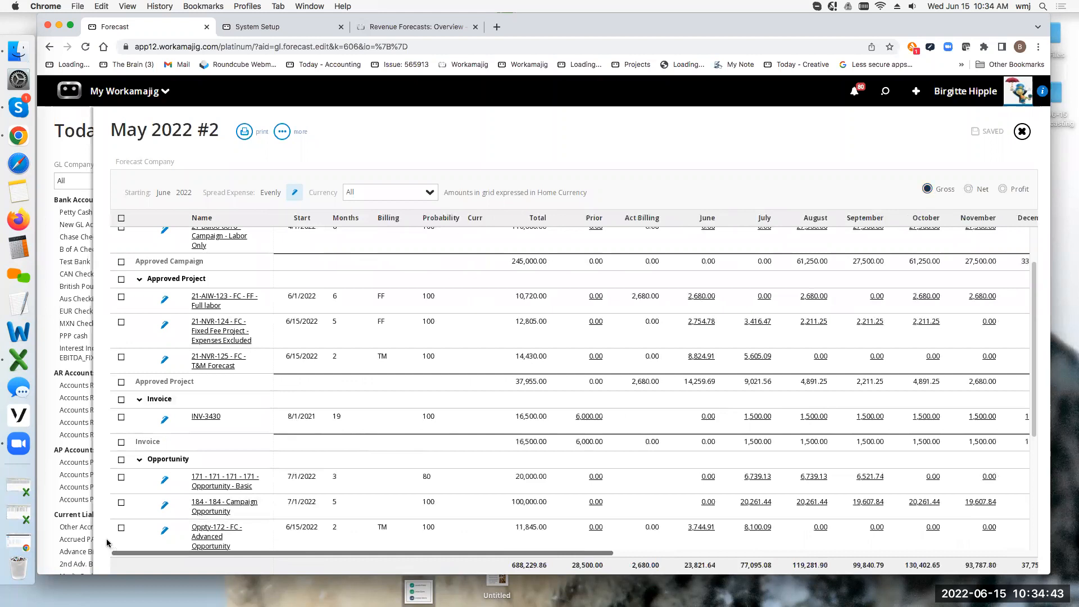
- Open the Company Defaults column choices in the forecast's detail grid settings and review the available fields
click(284, 134)
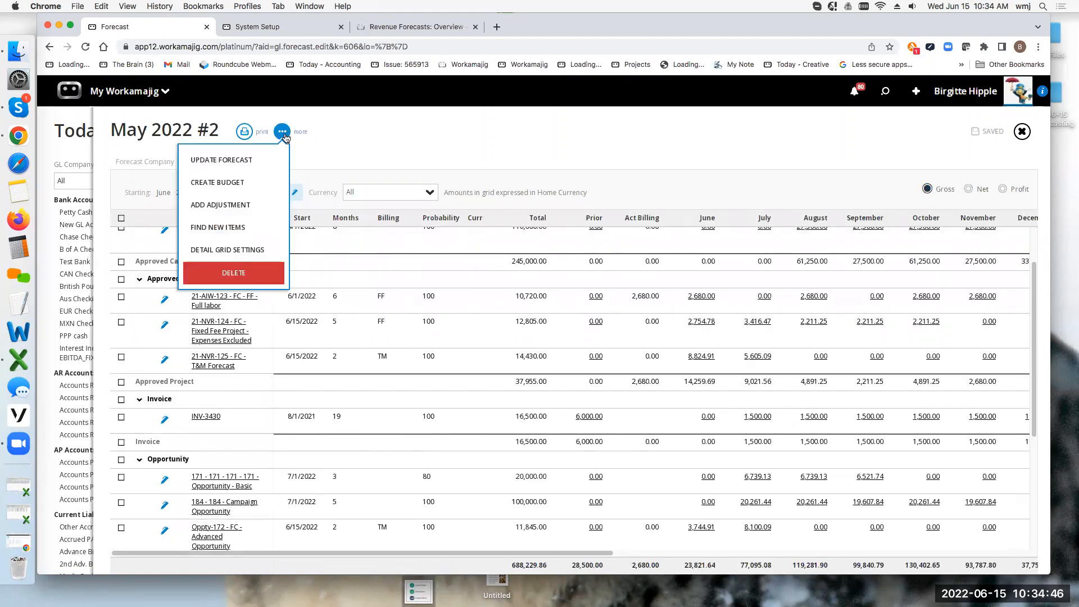
click(216, 251)
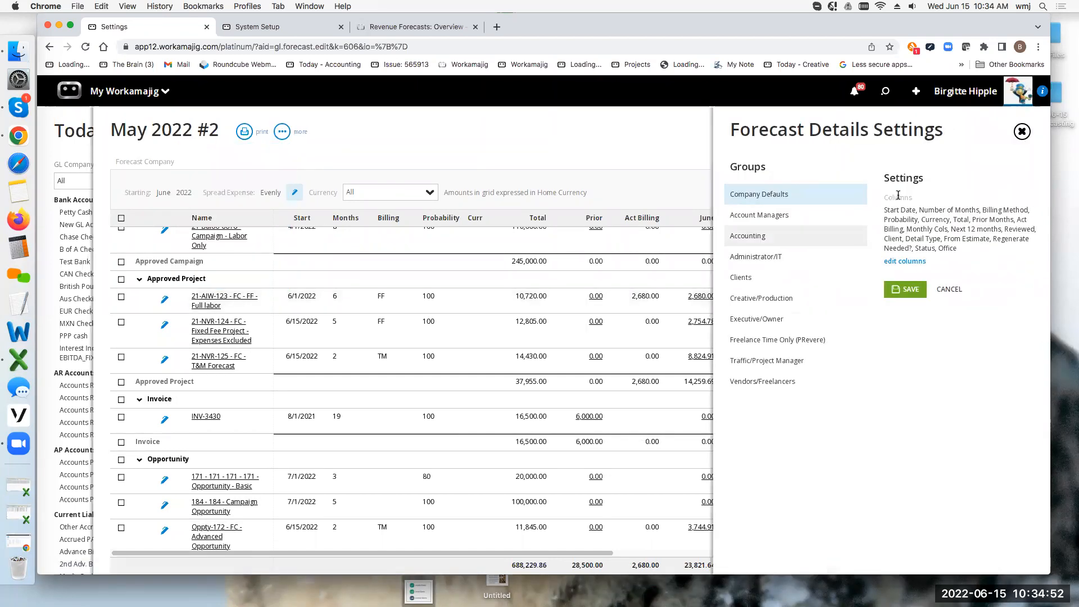
click(905, 261)
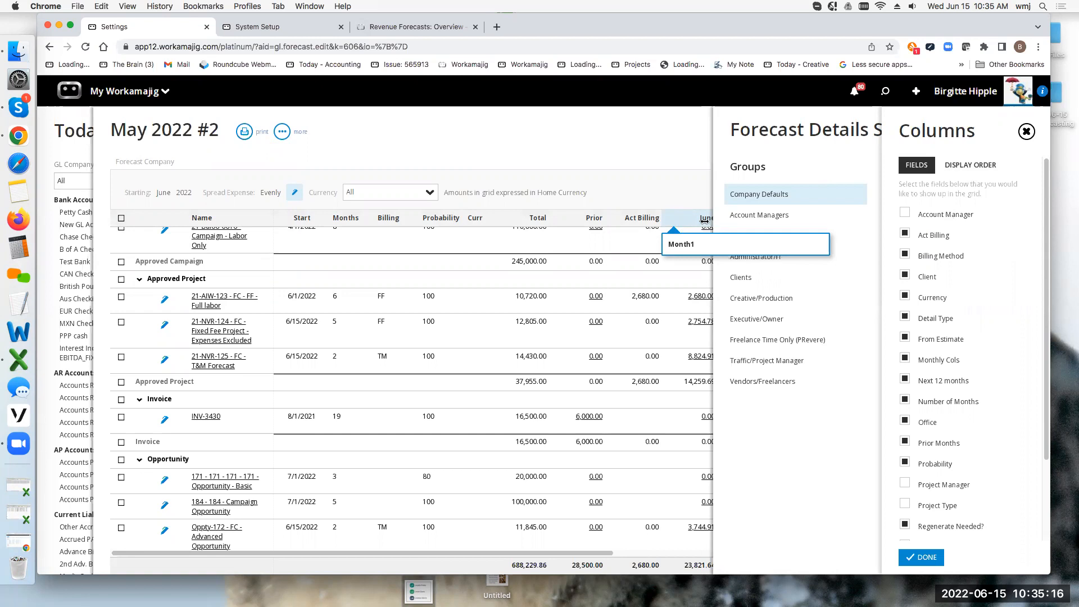
scroll(950, 411, down, 3)
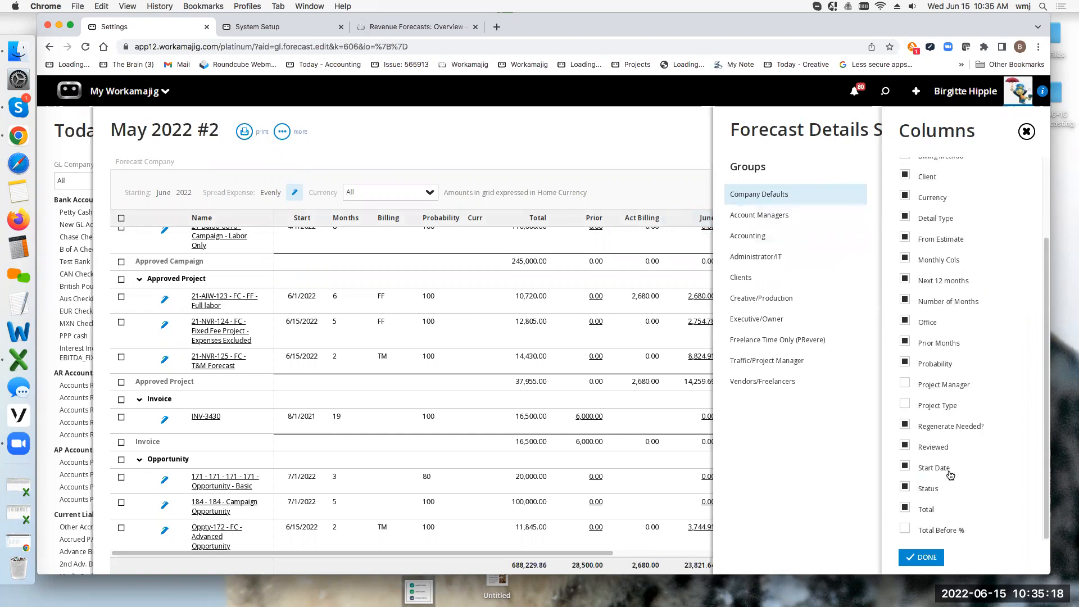
- Close the column choices and the forecast detail settings without saving, and review the forecast's additional actions
scroll(949, 416, up, 4)
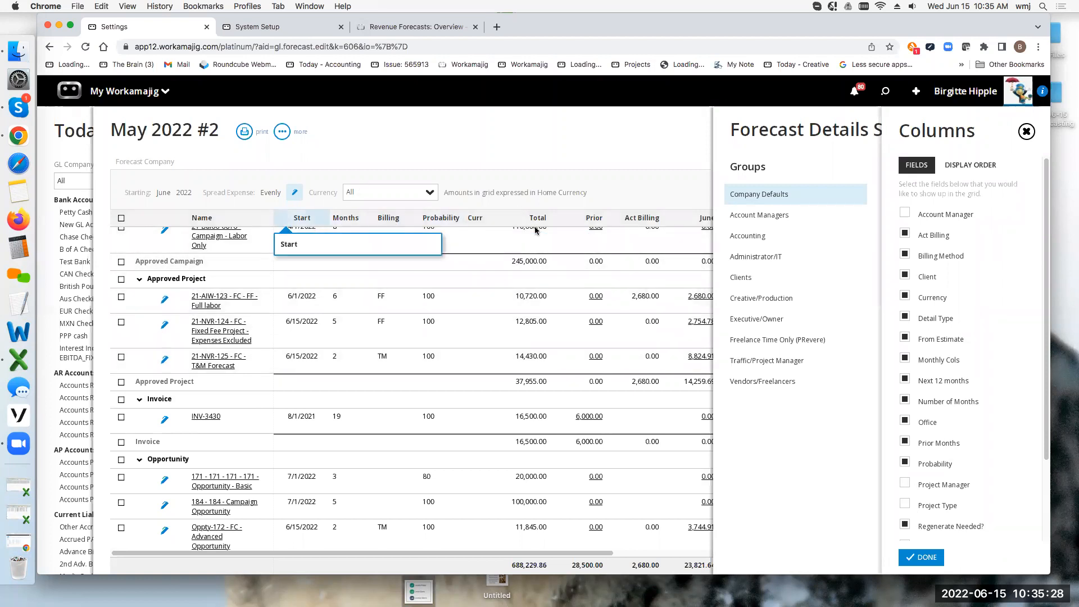
click(1021, 133)
click(1021, 133)
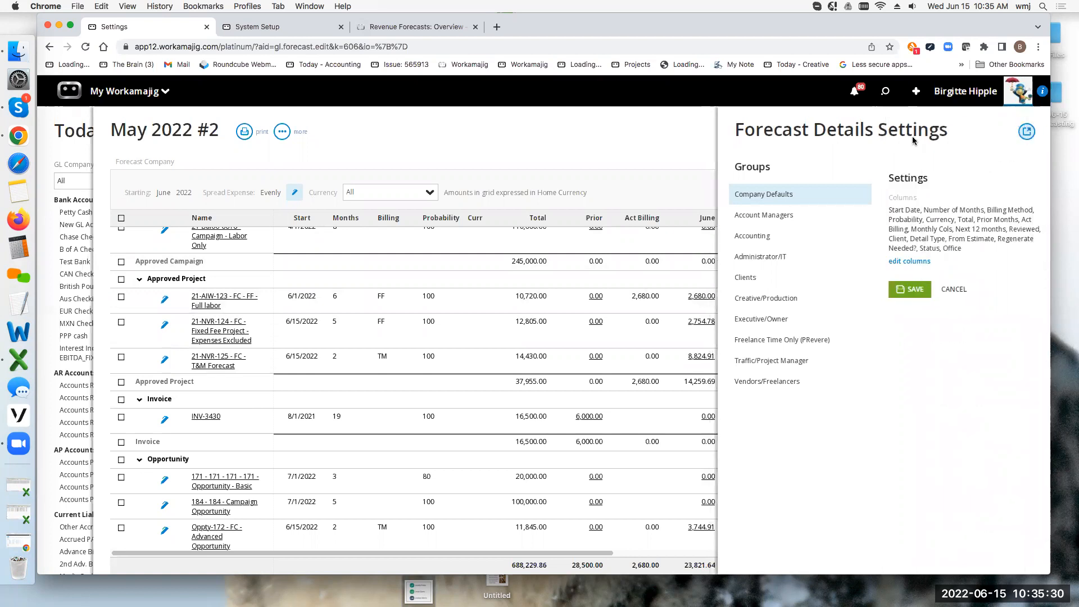
click(282, 132)
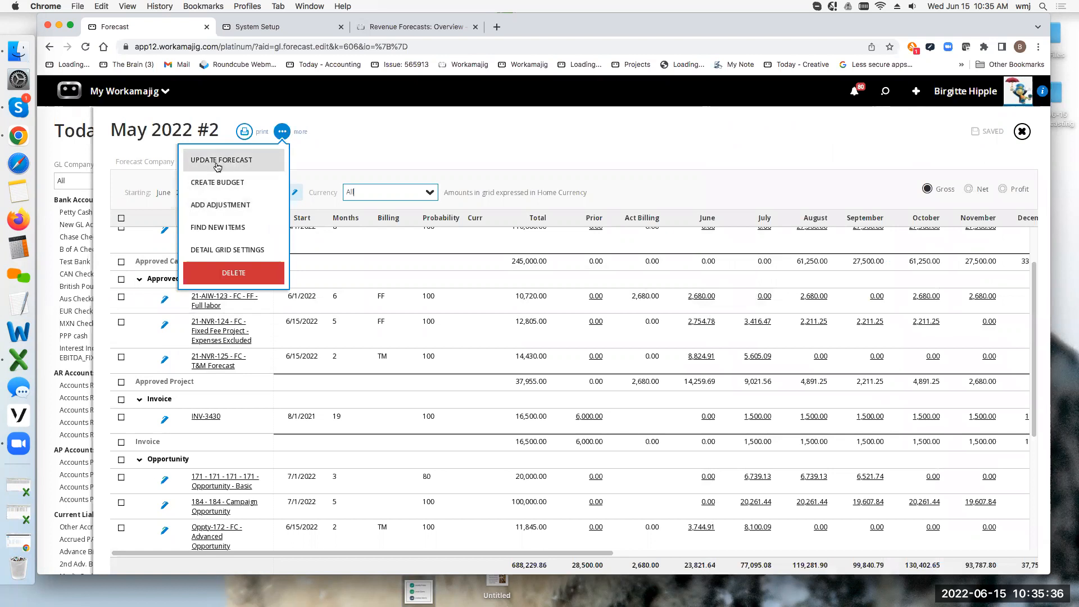
click(241, 228)
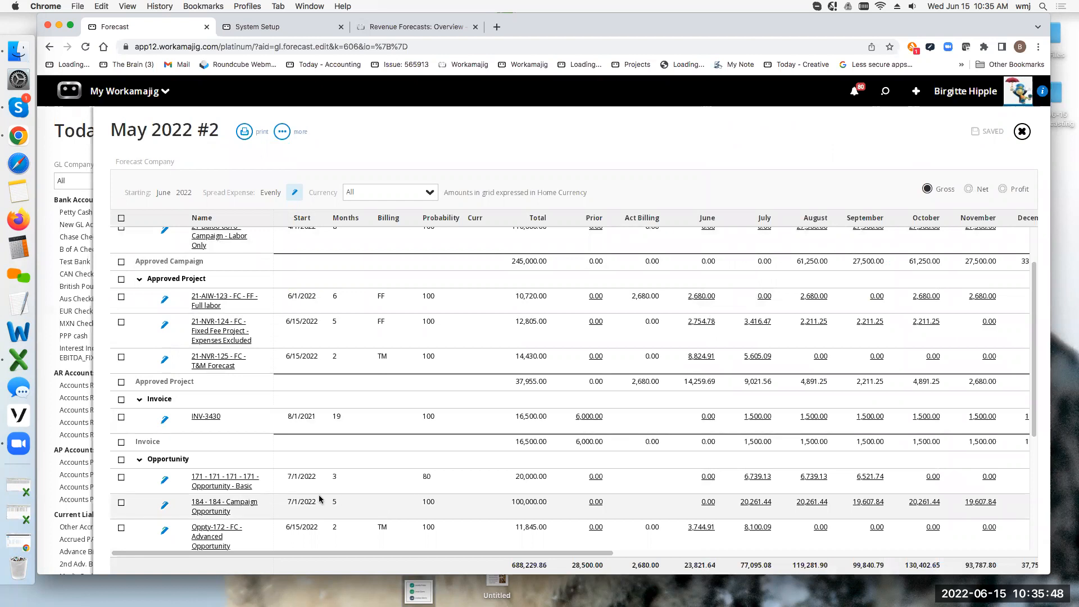
- Select all forecast entries to review their Notify, Mark as Sent and Mark as Reviewed actions and status columns, and clear the selection
drag(316, 551, 730, 552)
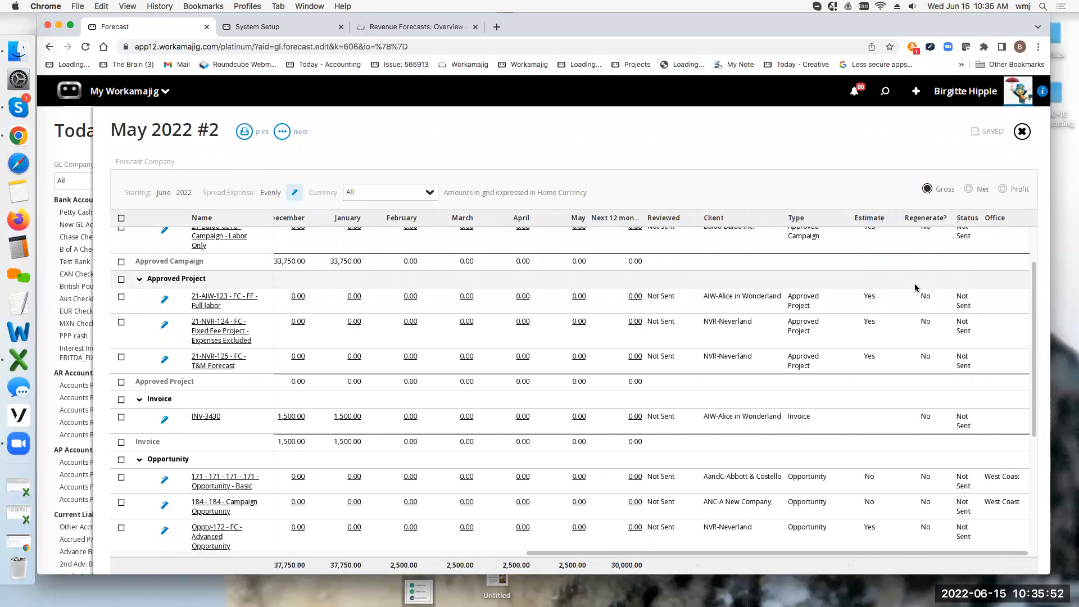
scroll(915, 284, up, 2)
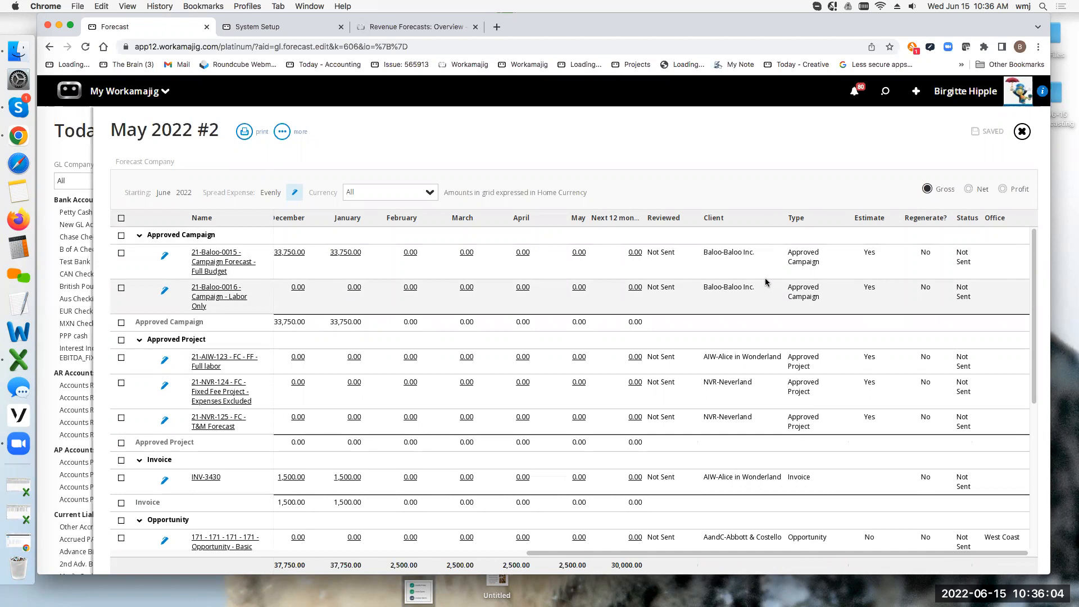
click(121, 218)
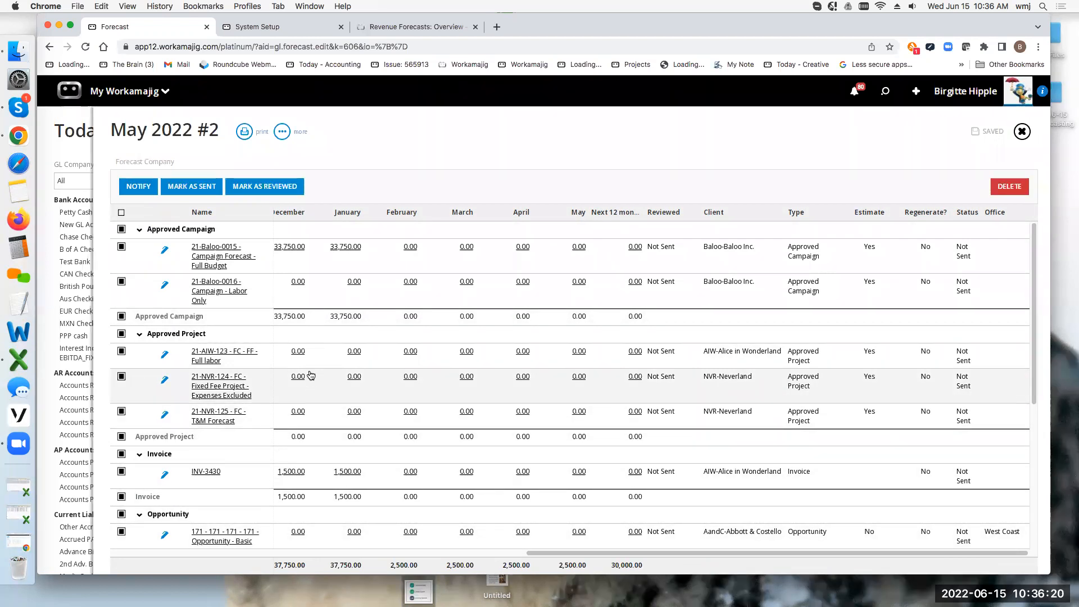
drag(531, 553, 125, 553)
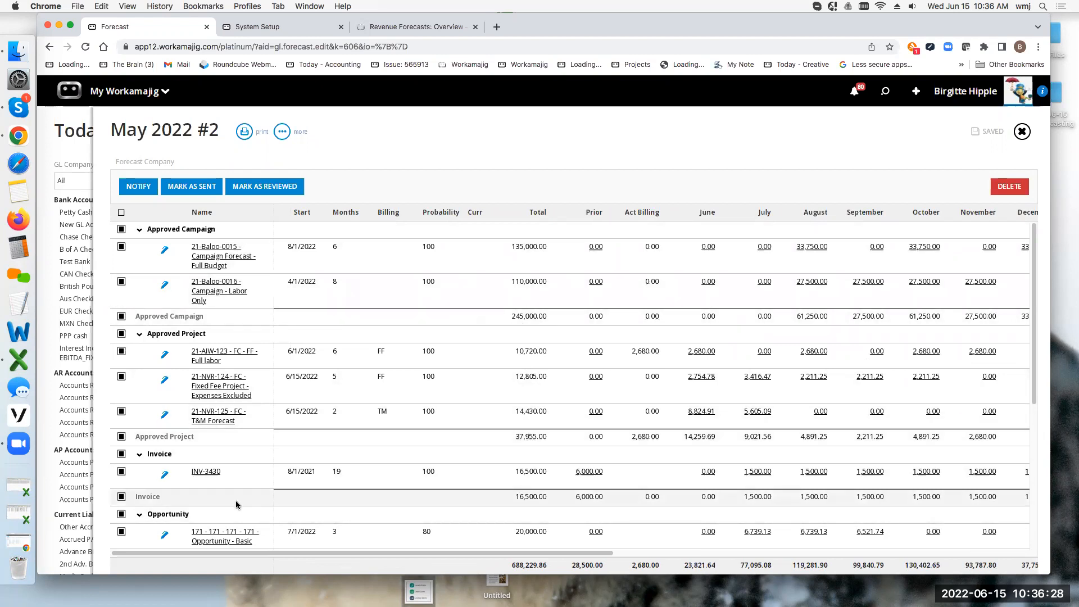
scroll(202, 524, down, 1)
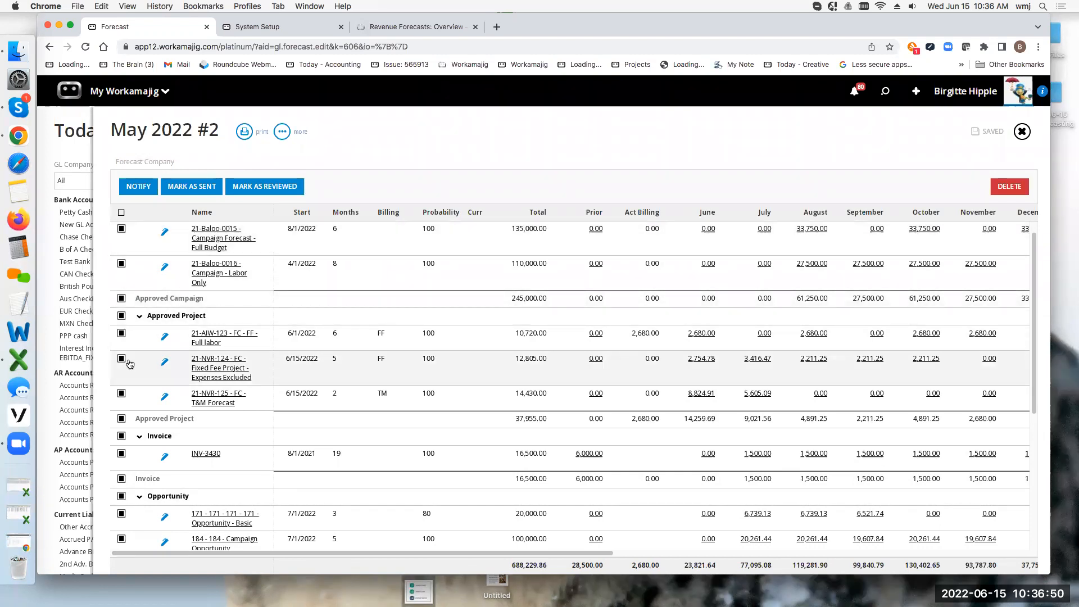
scroll(204, 403, down, 3)
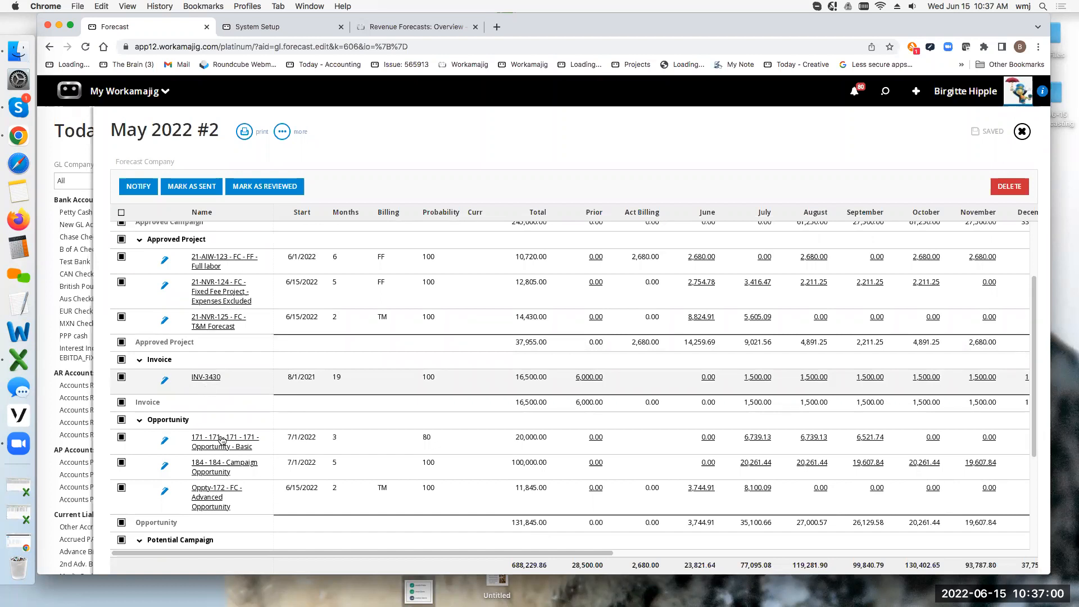
scroll(205, 487, down, 5)
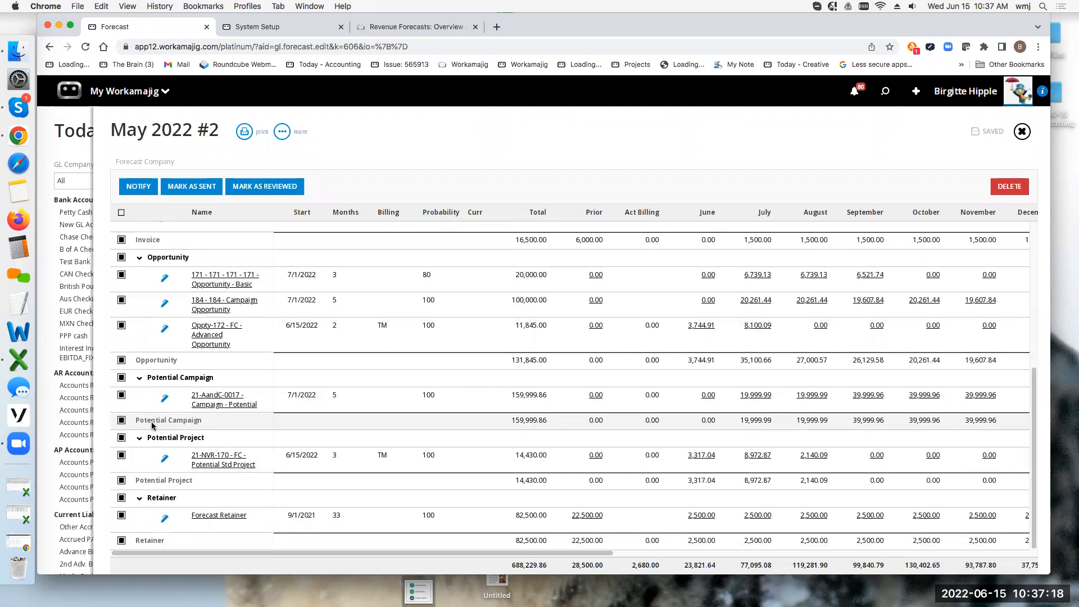
drag(325, 551, 834, 573)
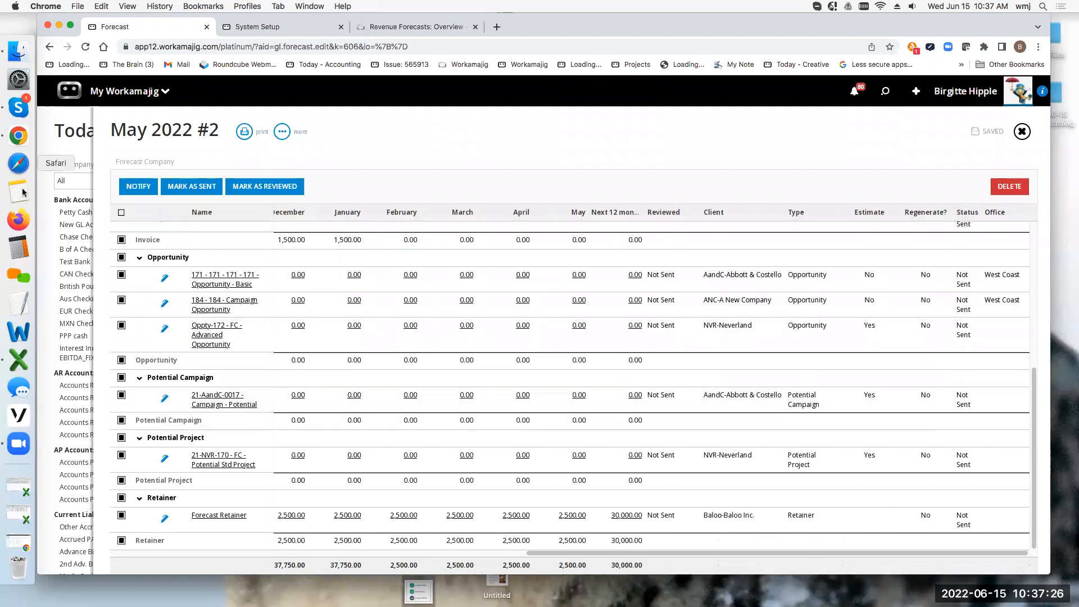
click(125, 214)
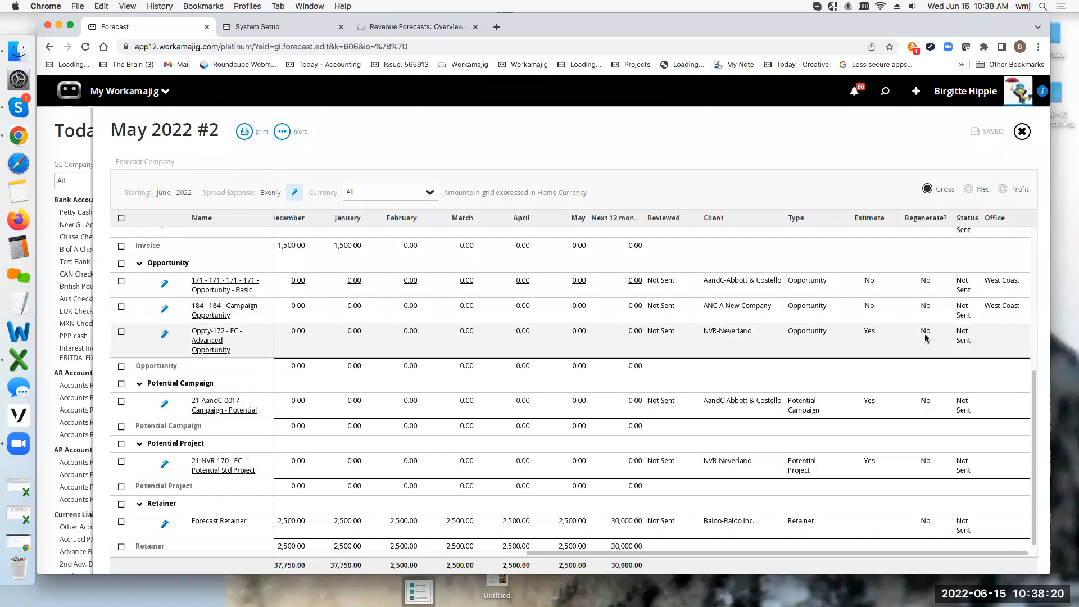
- Open Find New Items for the forecast, review its item types and client filters, and close it without searching
click(282, 131)
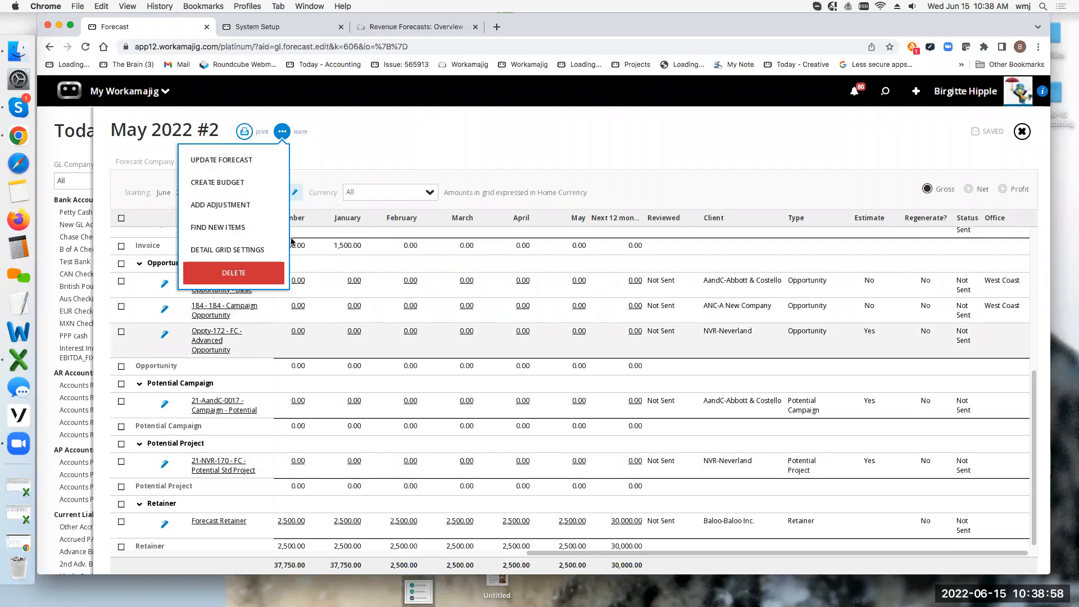
click(235, 228)
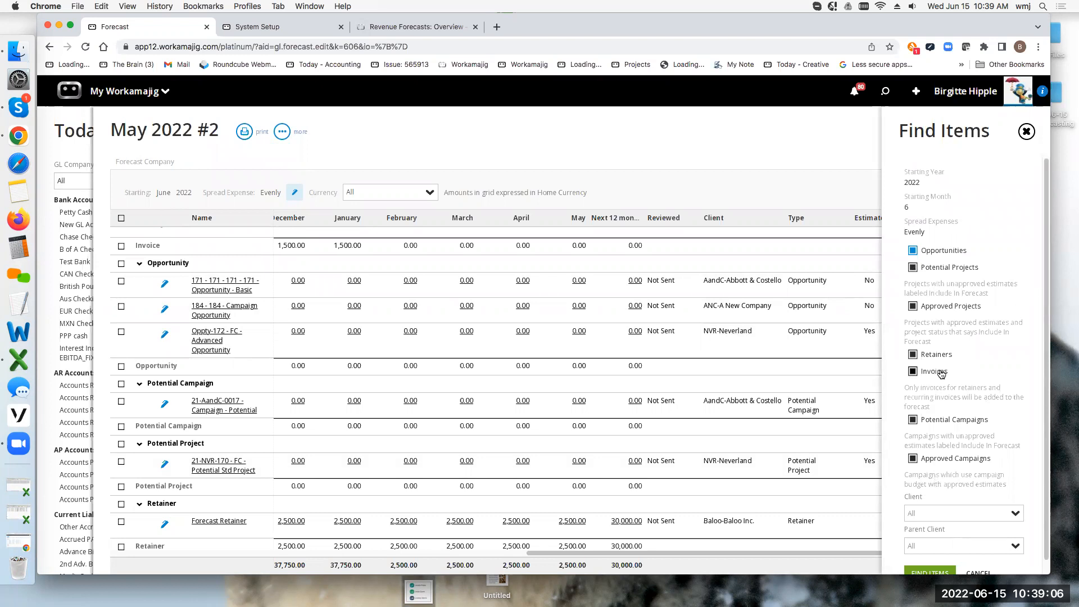
scroll(936, 461, down, 1)
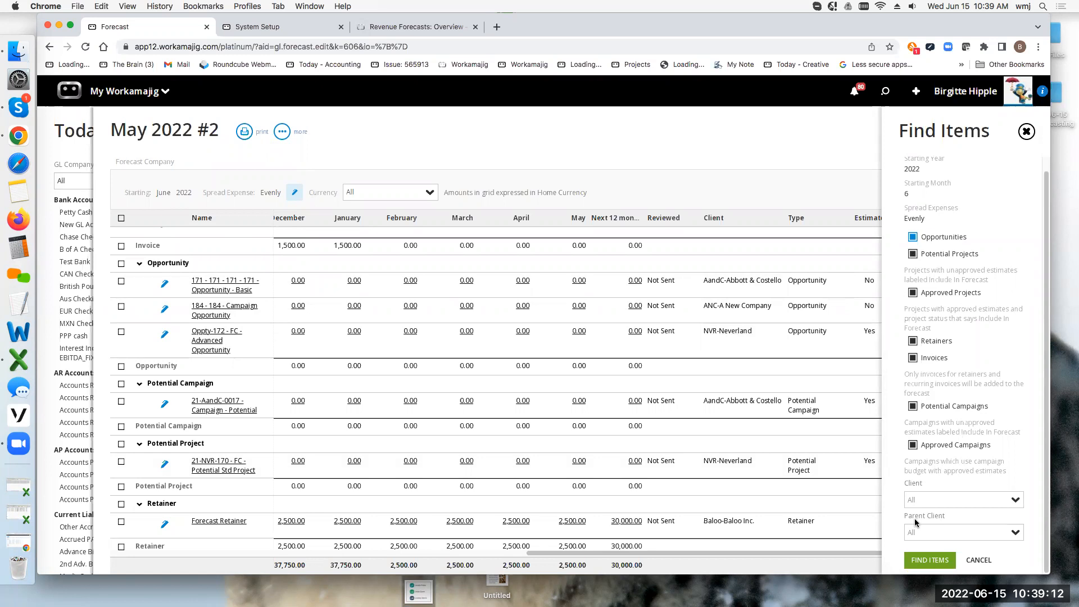
click(697, 157)
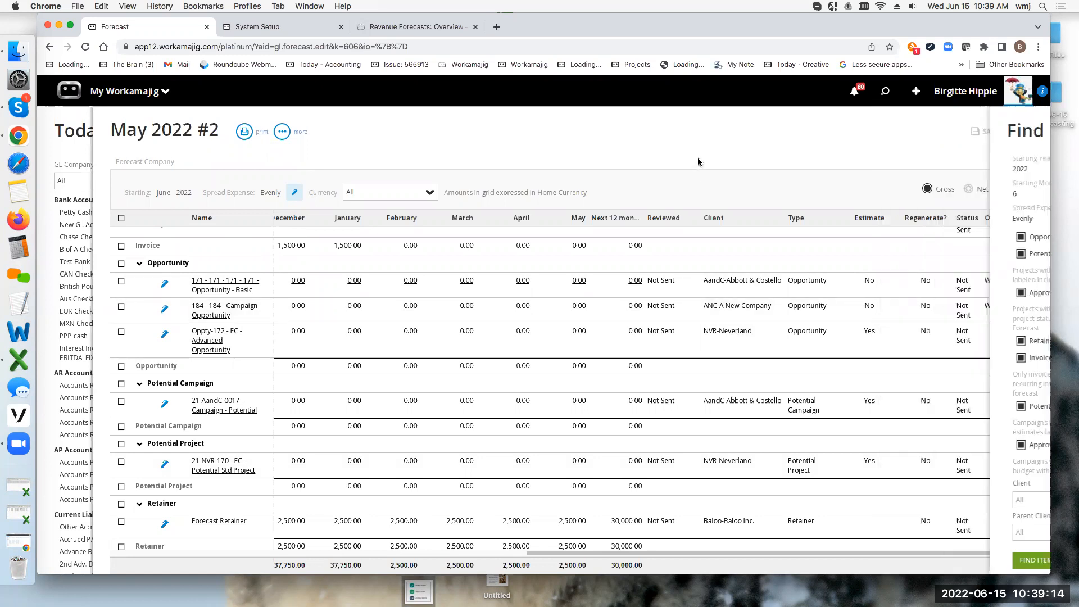
- Select the 21-AIW-123 approved project entry to inspect its available actions, including Delete, and clear the selection
scroll(308, 405, up, 5)
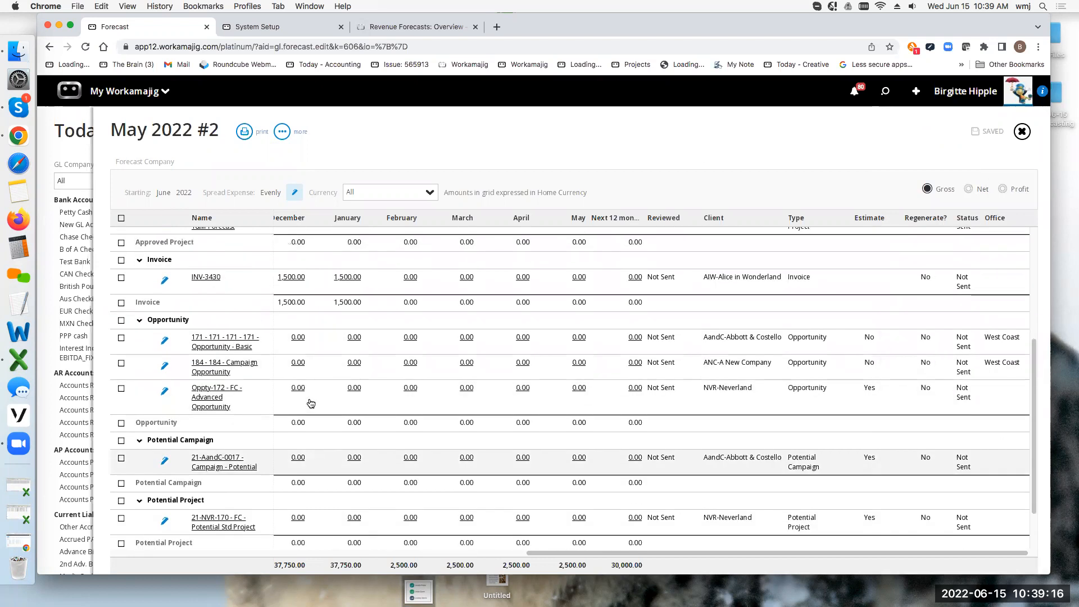
scroll(362, 328, up, 5)
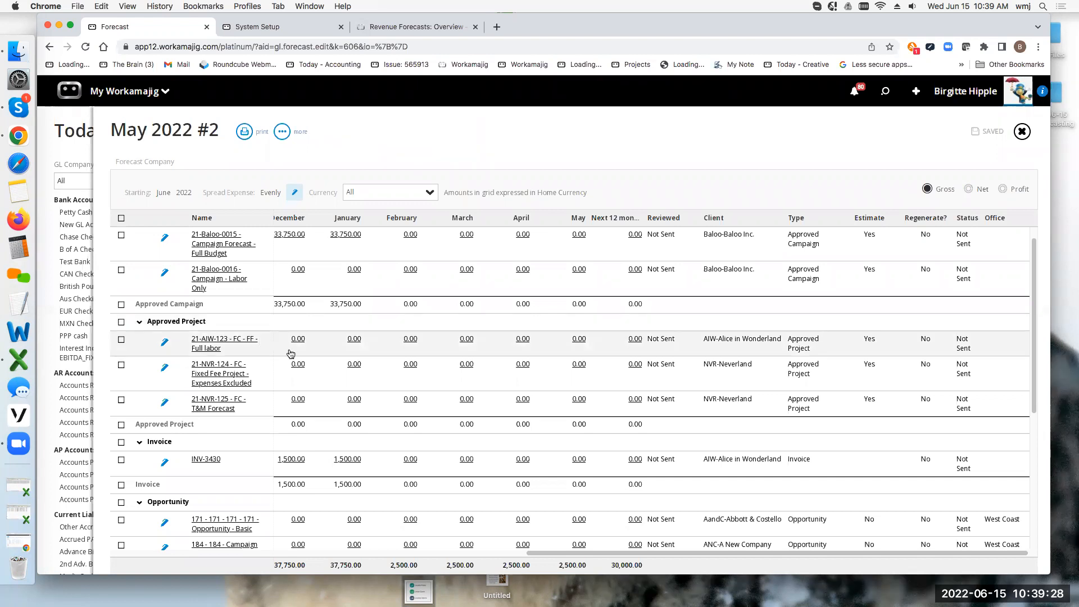
drag(581, 554, 166, 553)
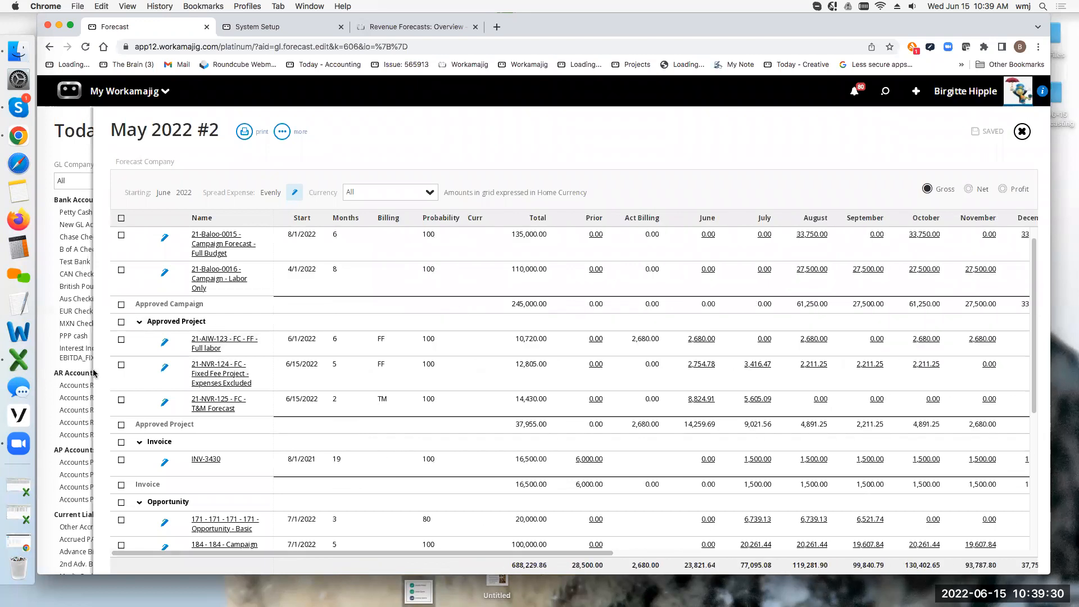
click(121, 339)
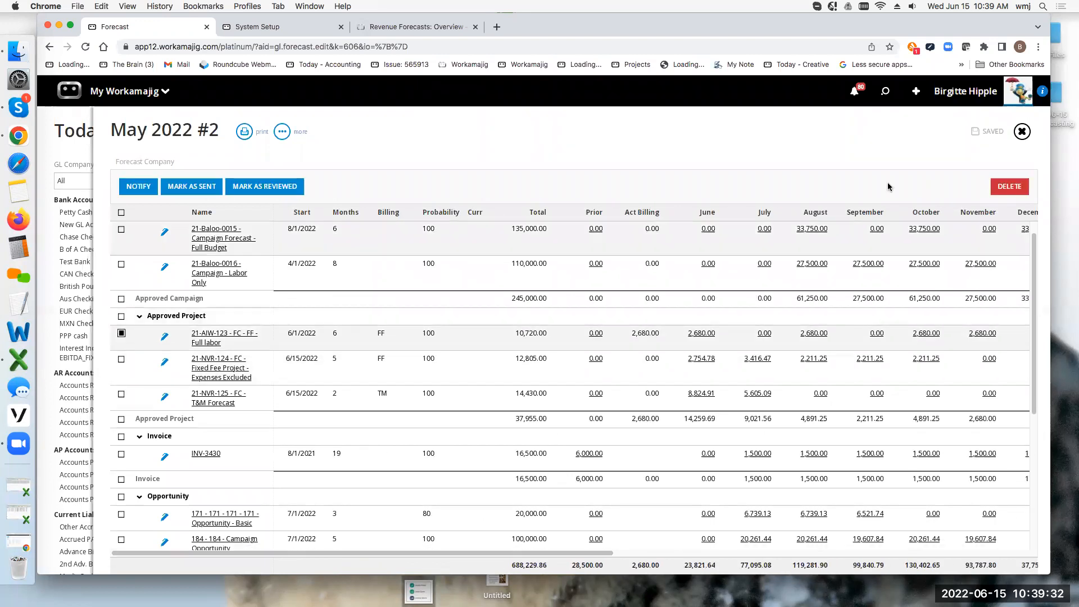
click(286, 130)
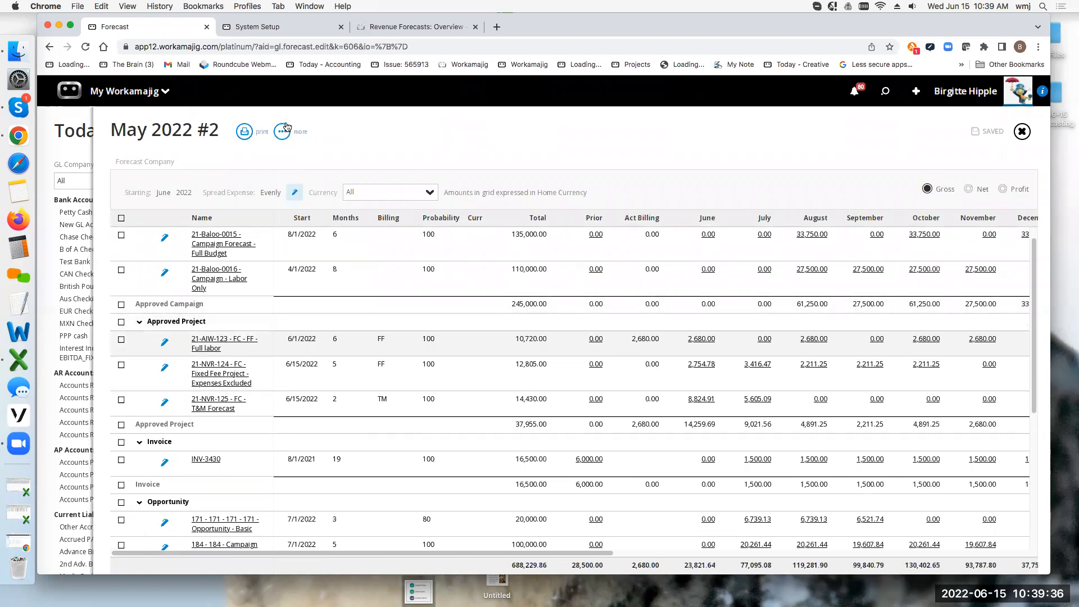
- Review the forecast's additional actions, including Add Adjustment, and its PDF and Excel print options
click(284, 129)
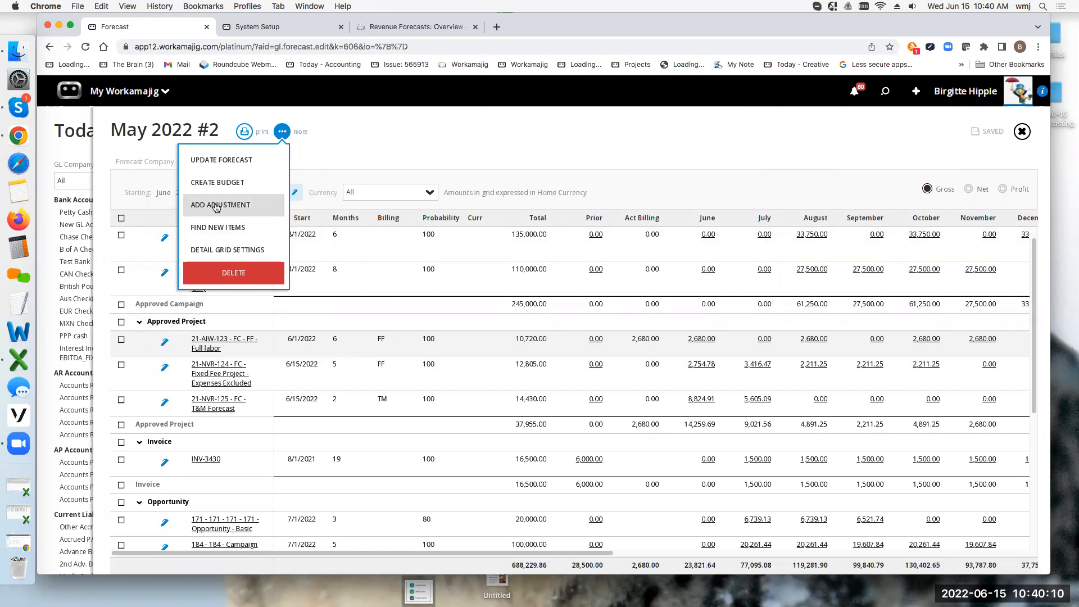
click(437, 152)
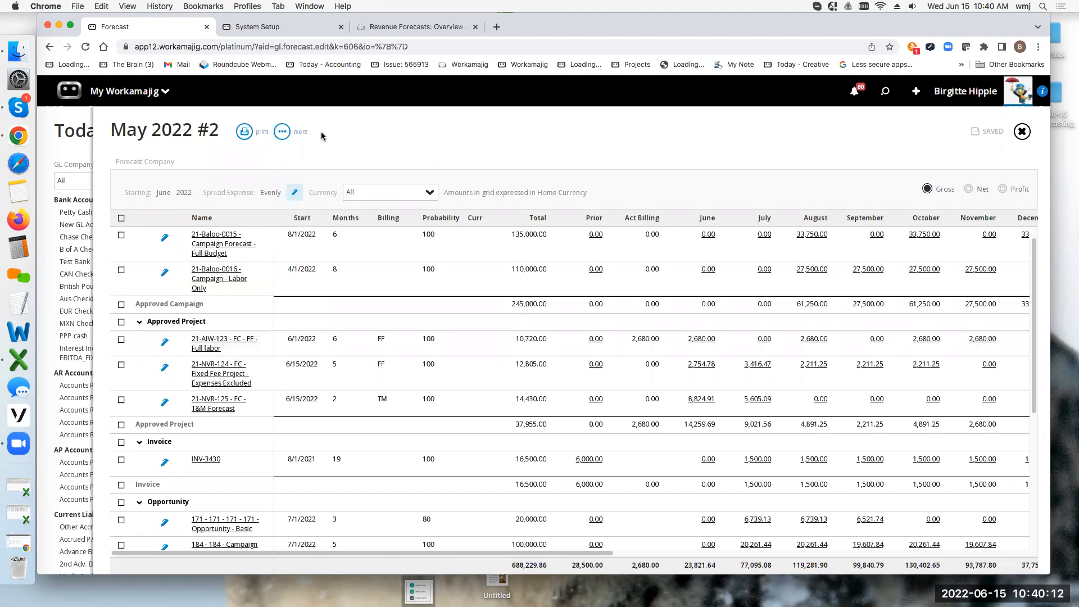
click(246, 138)
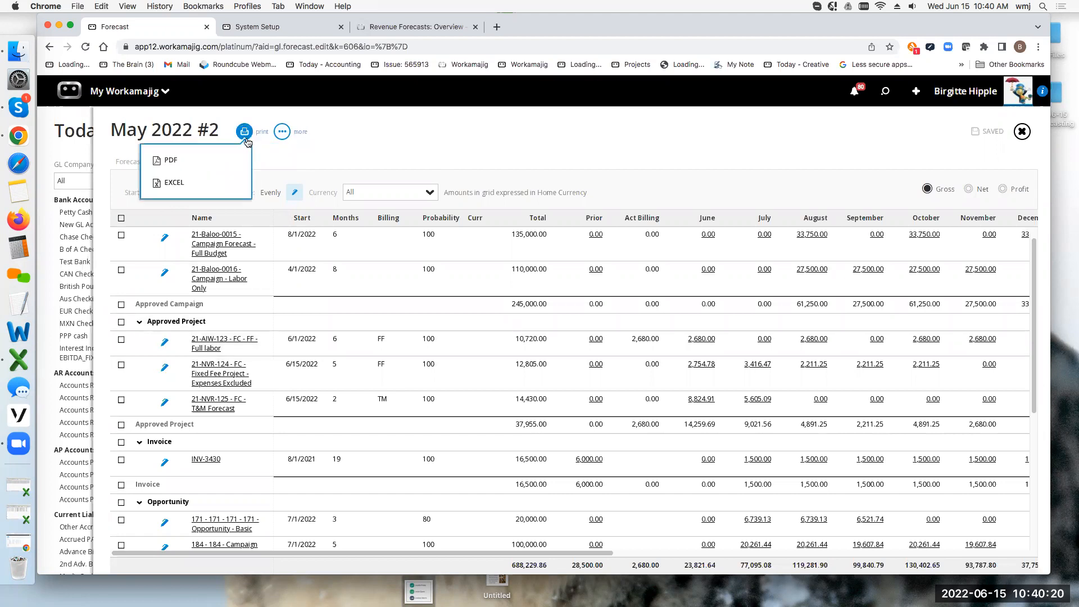
click(442, 159)
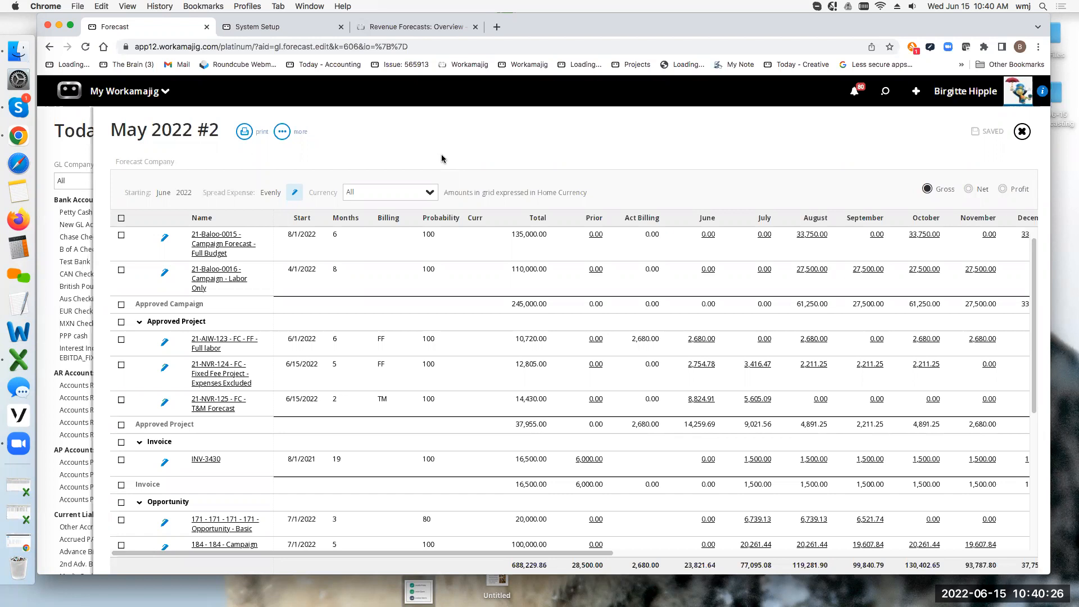
- Inspect the 21-NVR-125 entry's project details and its T&M Forecast estimate 1490, and return to the forecast without saving
scroll(394, 352, down, 1)
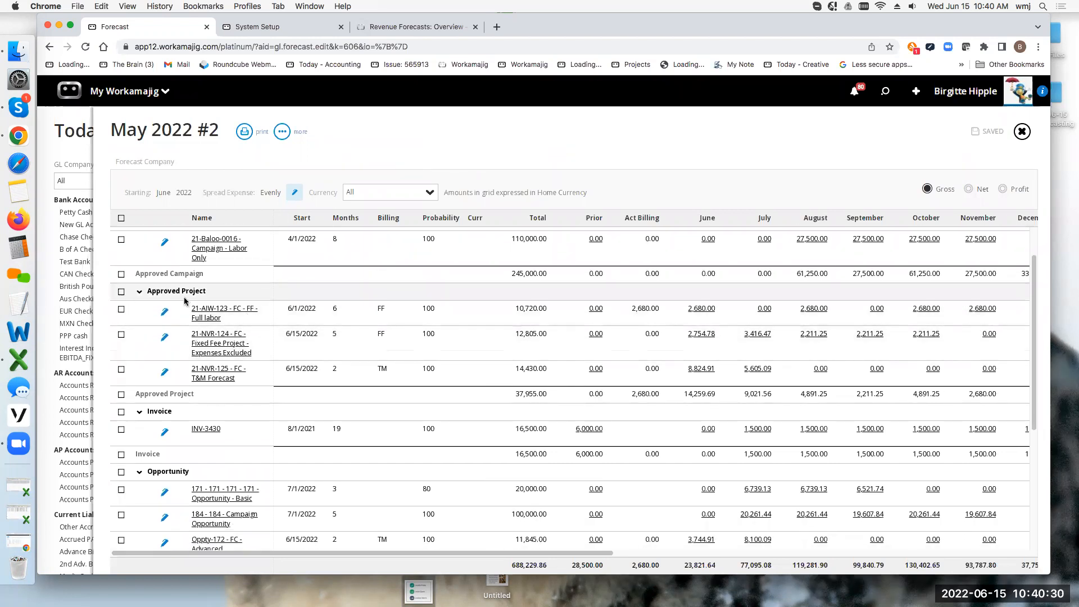
scroll(196, 326, down, 1)
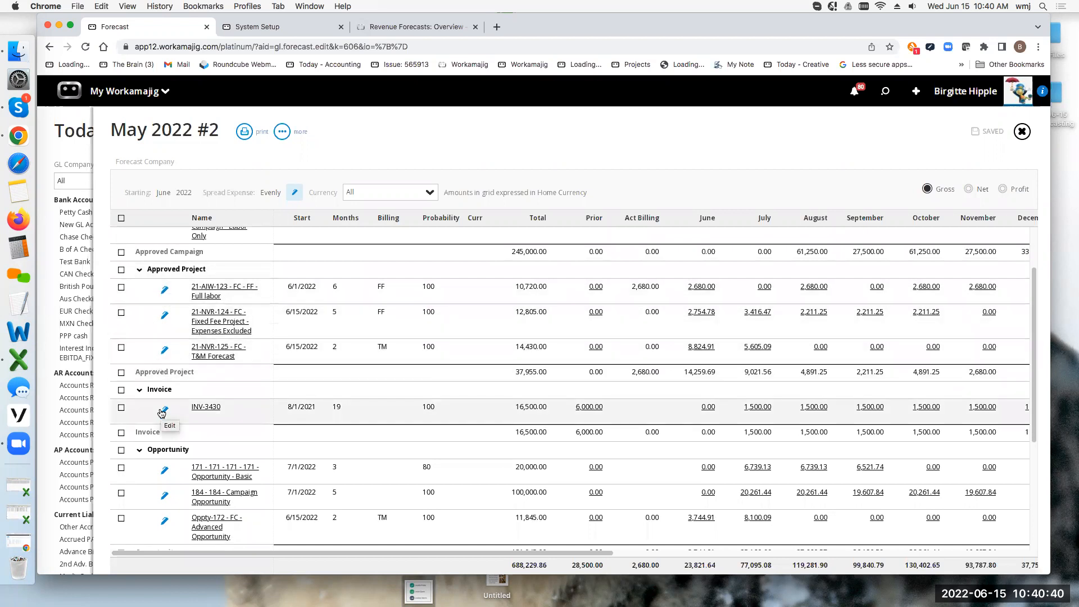
click(163, 354)
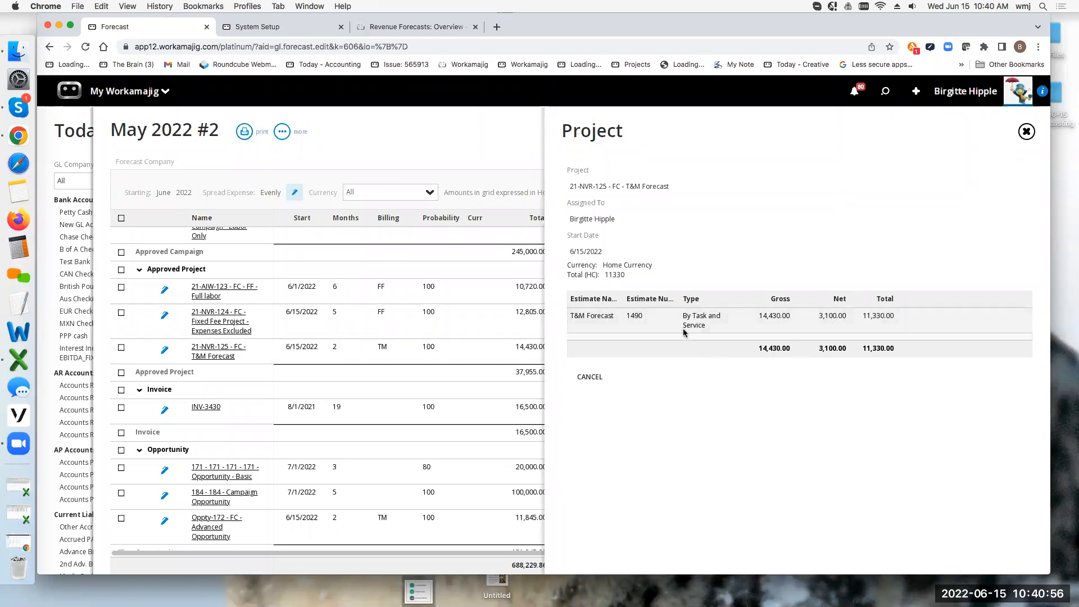
click(635, 317)
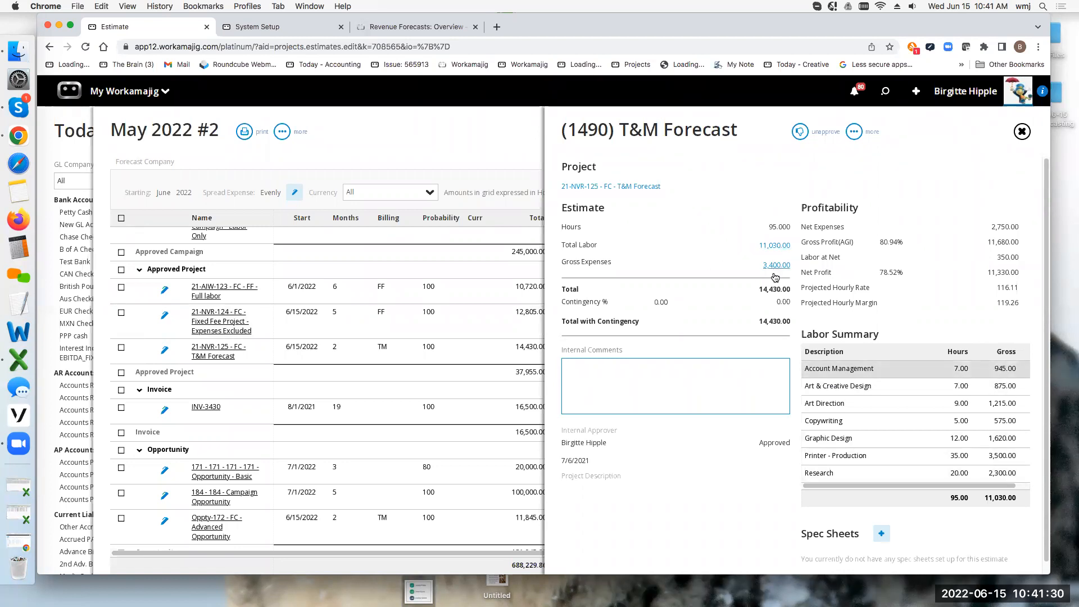
click(511, 151)
click(970, 91)
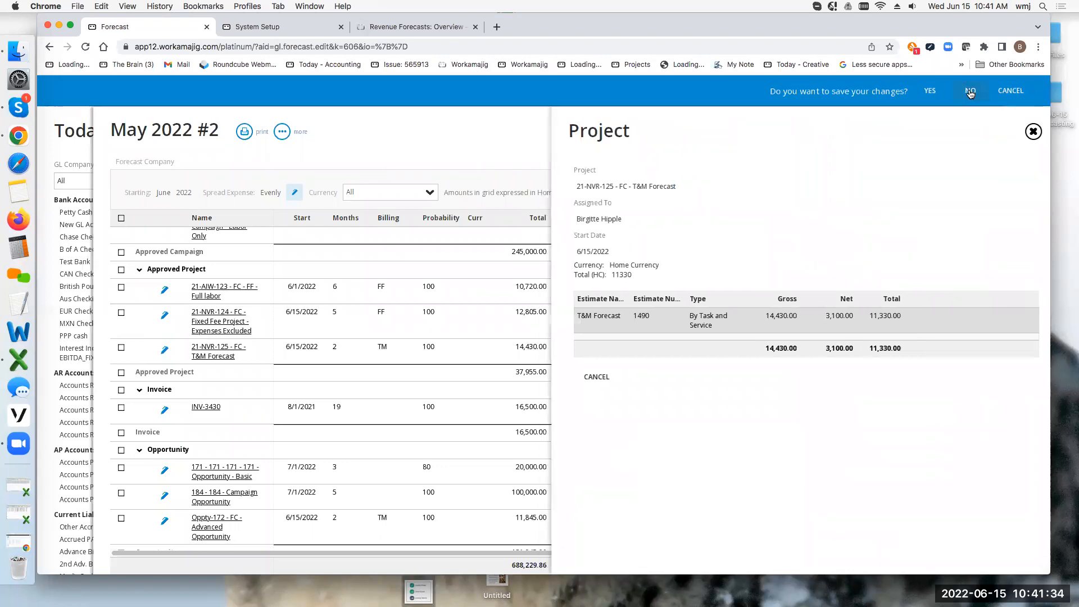
- Check the forecast's expense spread and grouping details, examine the 21-NVR-125 project's schedule, and return to the forecast
click(293, 193)
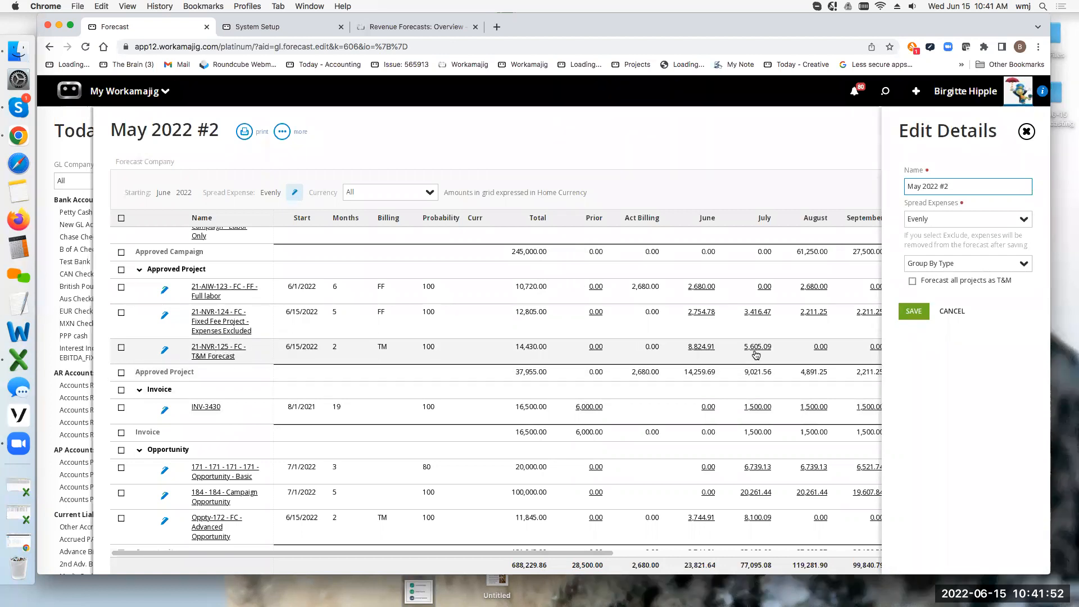
click(217, 349)
click(601, 186)
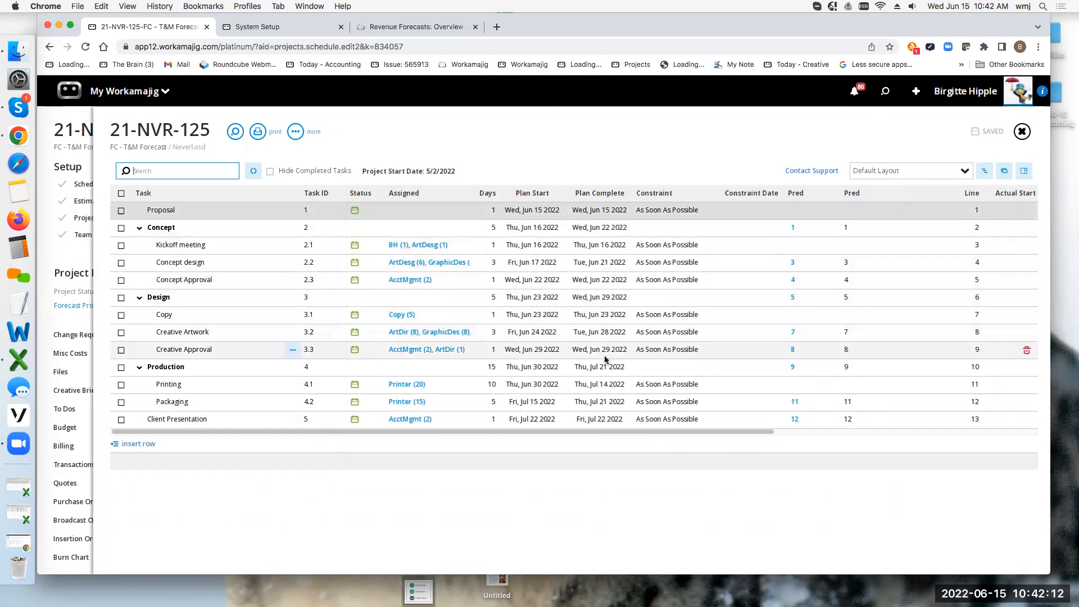
click(1021, 131)
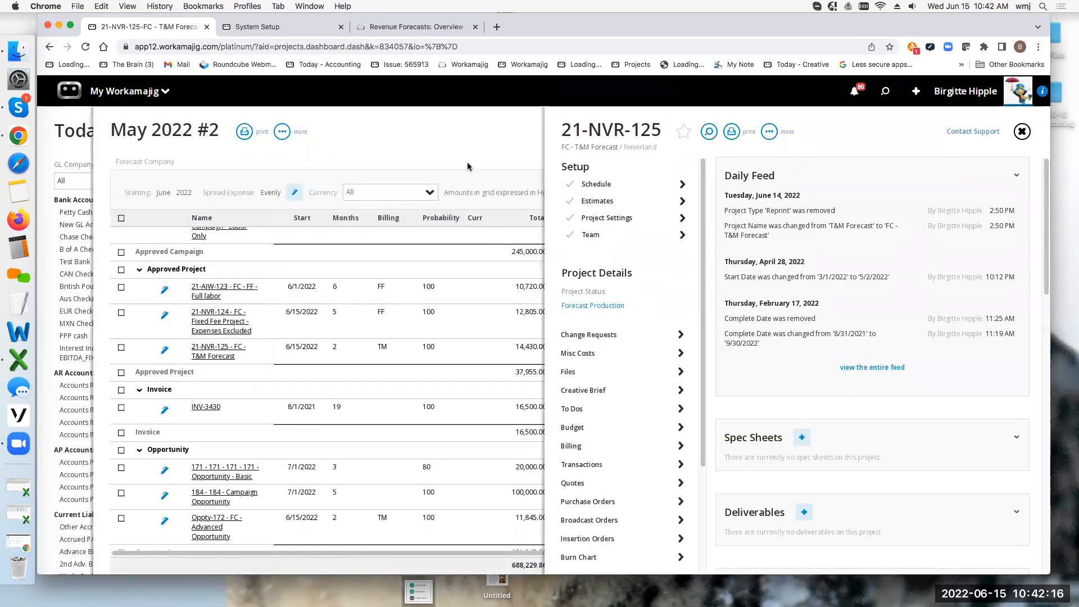
click(468, 167)
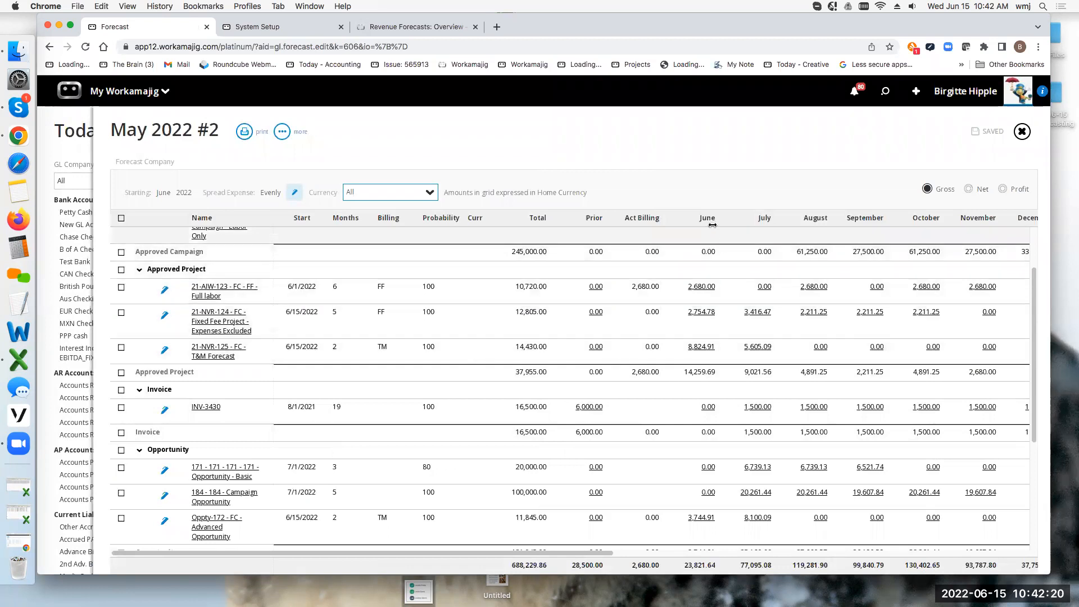
- Review the June and July revenue breakdowns of the 21-NVR-125 T&M Forecast project, and return to the forecast
click(697, 347)
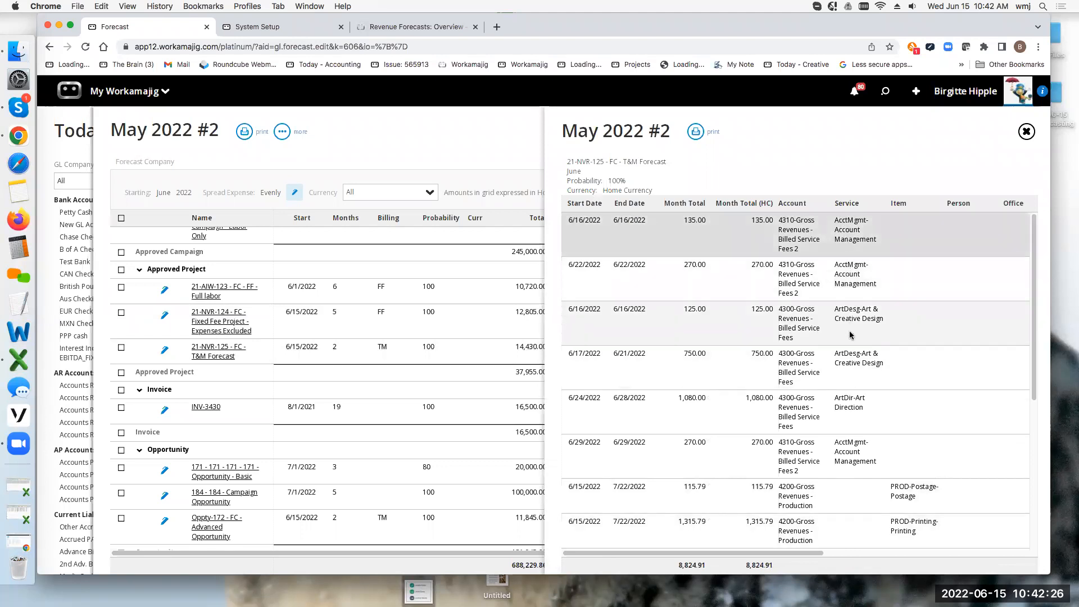
scroll(855, 452, down, 3)
scroll(853, 464, down, 3)
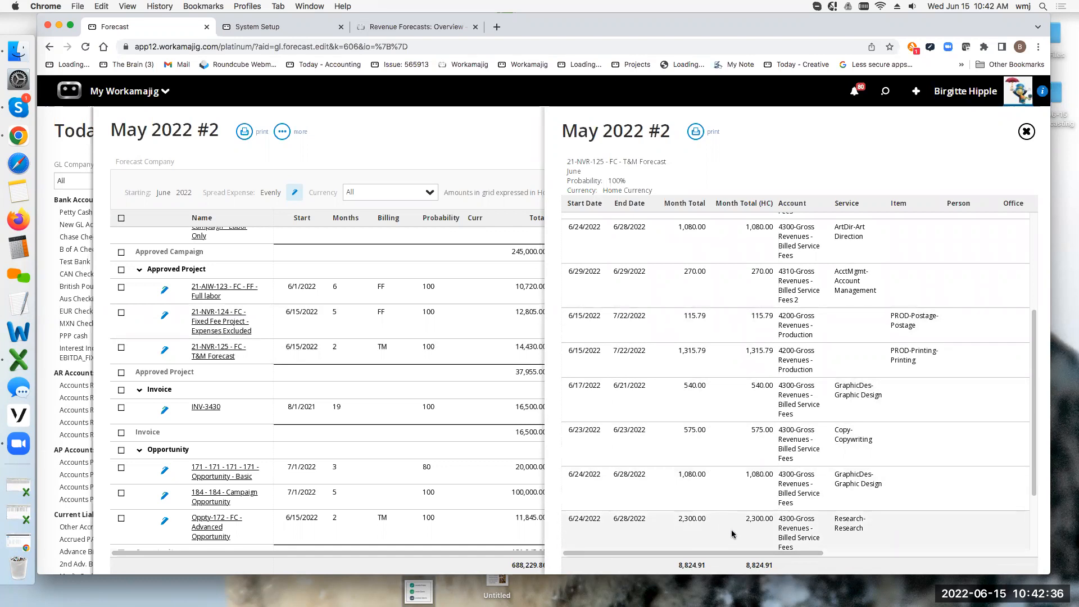
click(517, 152)
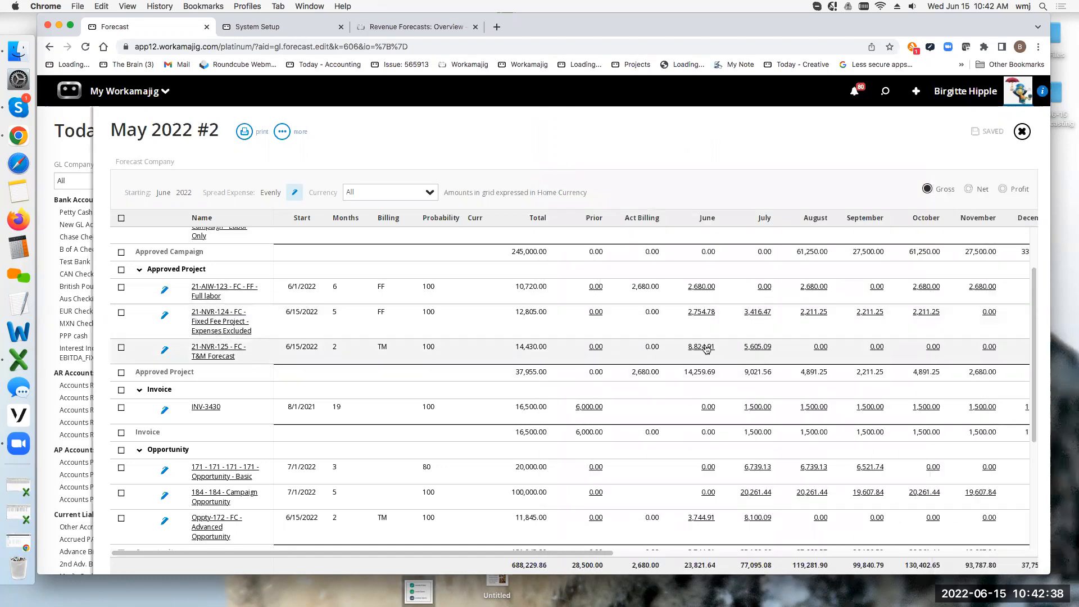
click(703, 349)
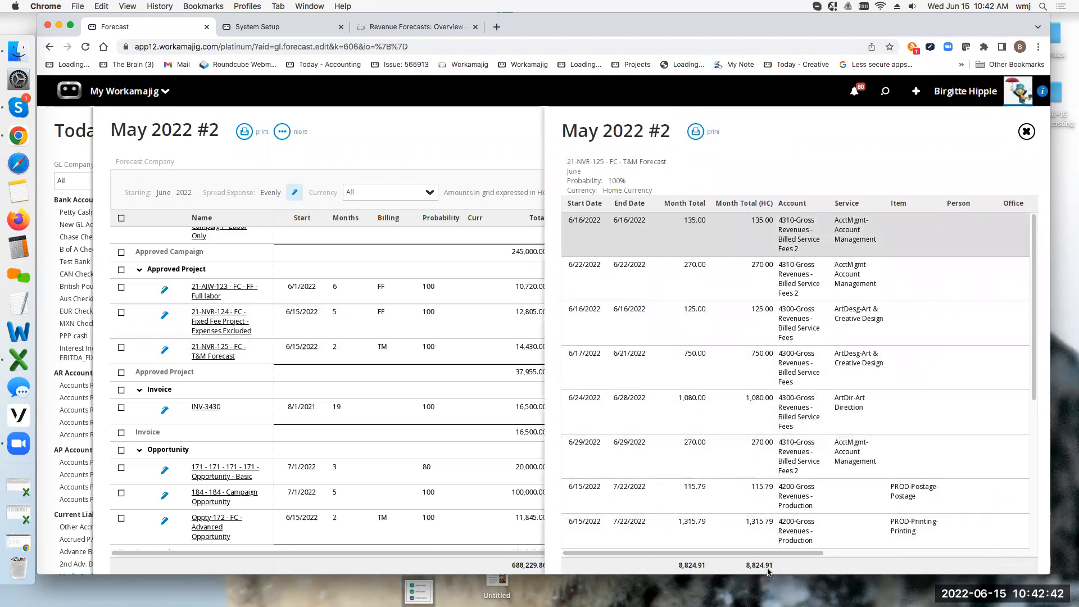
click(512, 149)
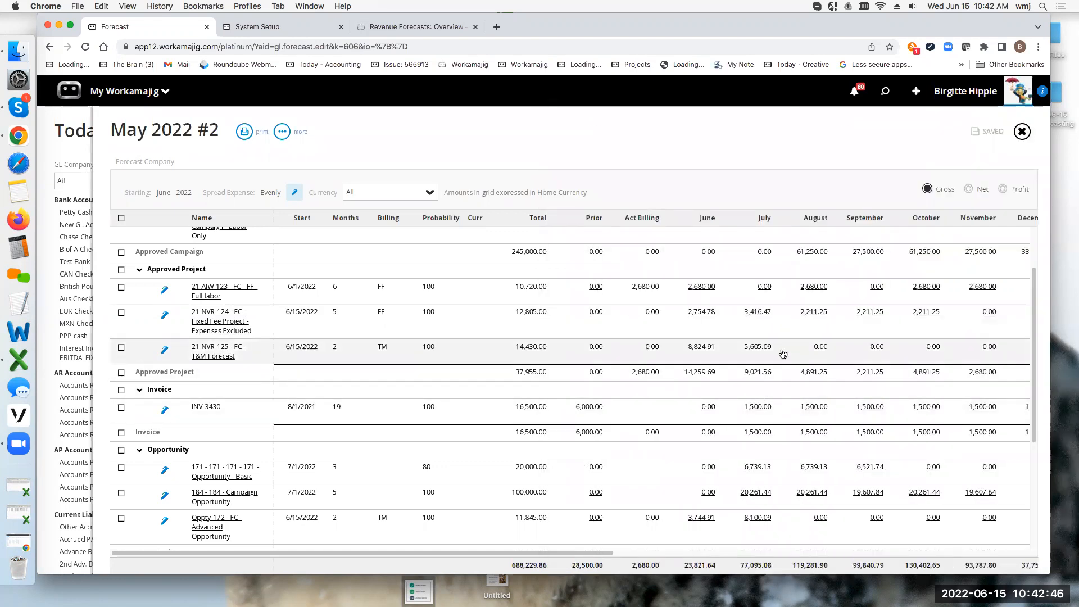
click(754, 347)
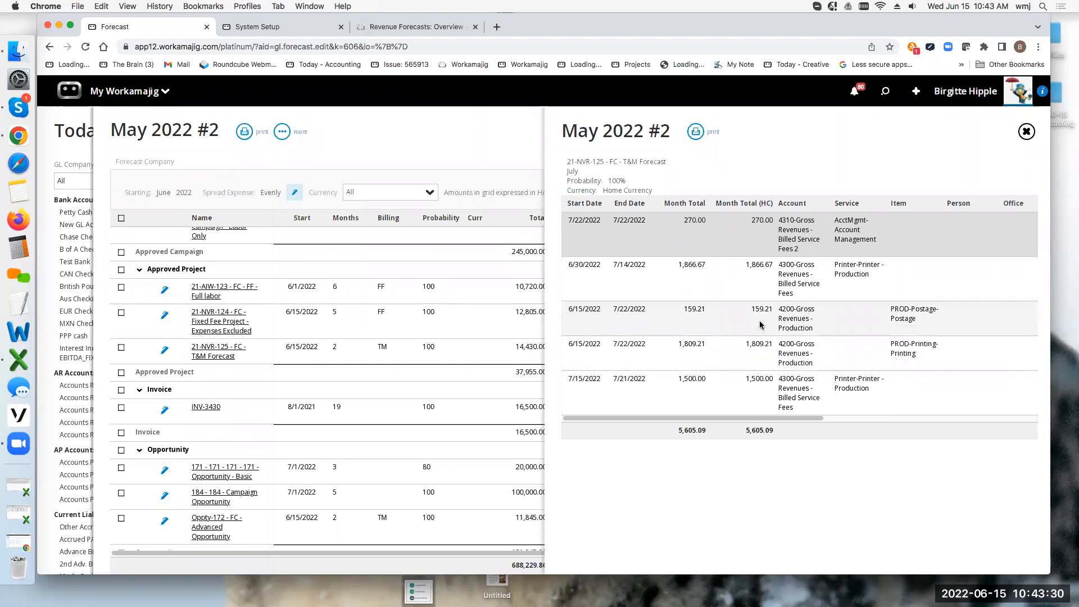
click(494, 159)
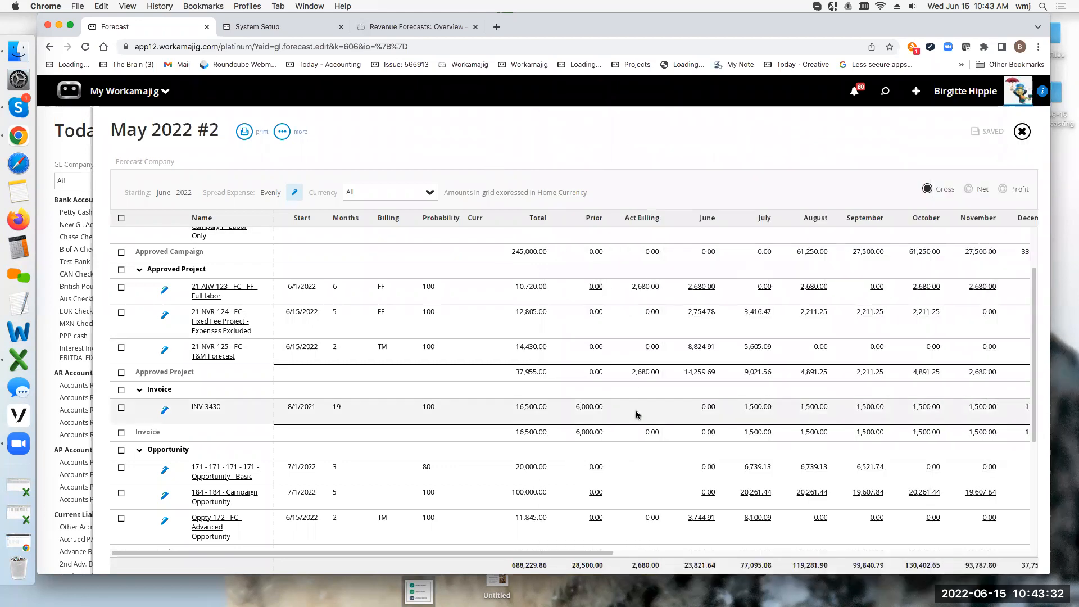
- Set the forecast's expense spread to To the End, save, and check the 21-NVR-125 project's July breakdown
click(294, 192)
click(1022, 221)
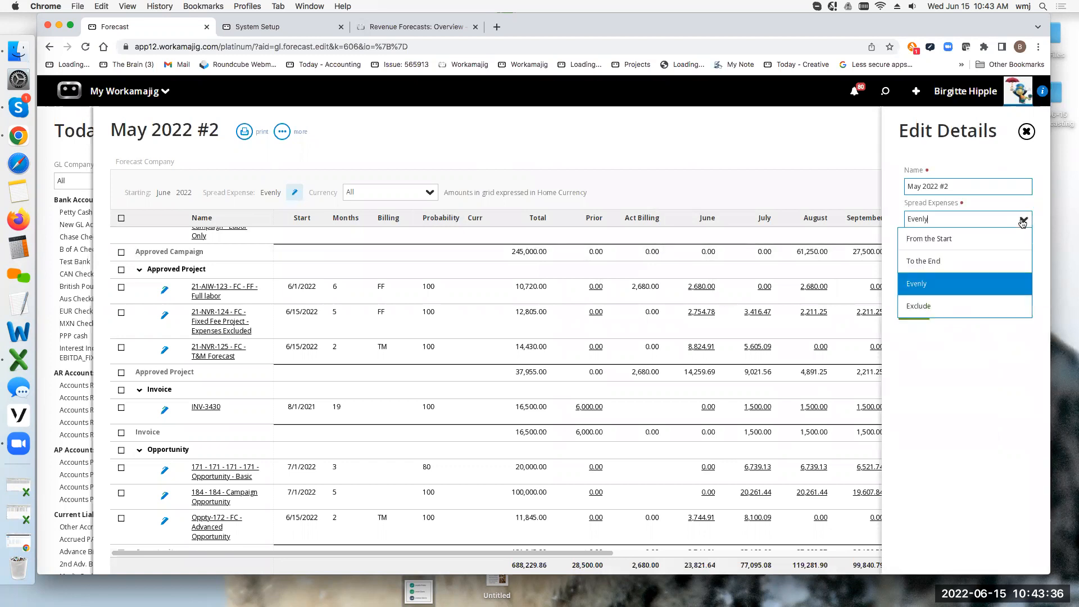
click(922, 260)
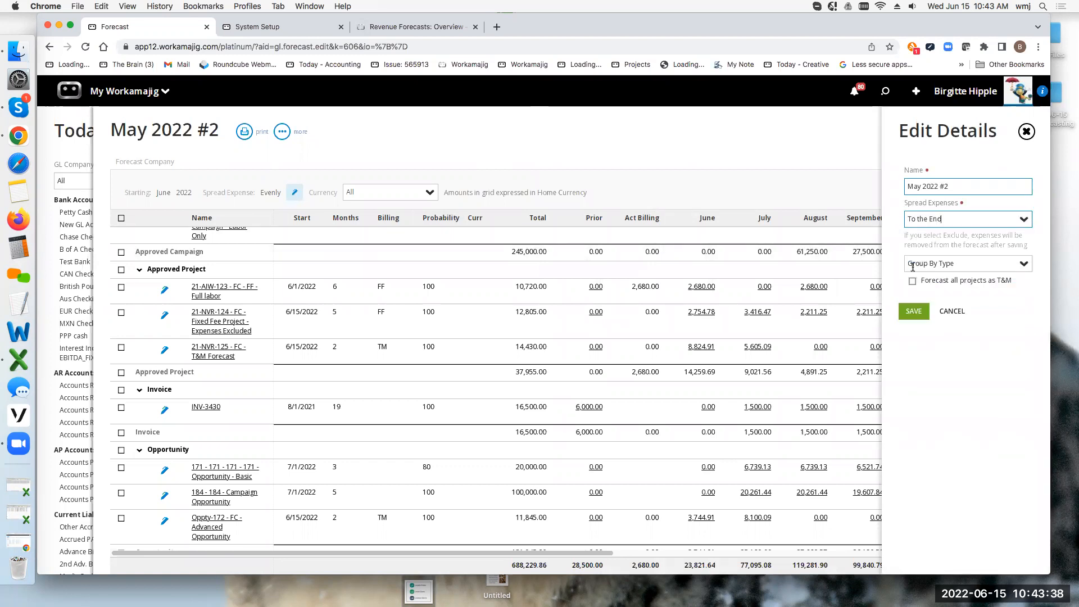
click(914, 311)
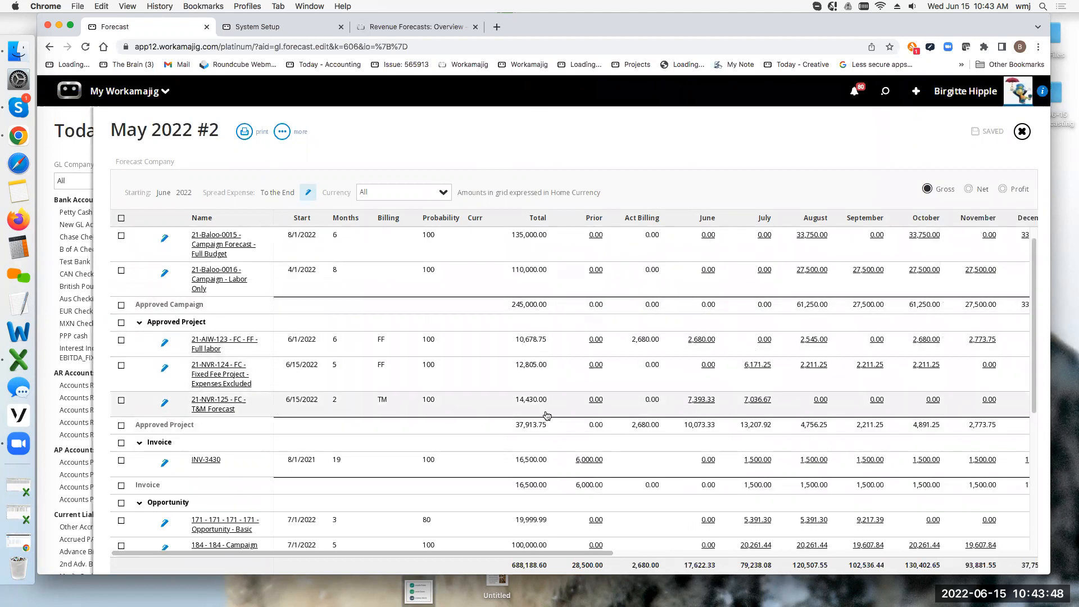
click(758, 401)
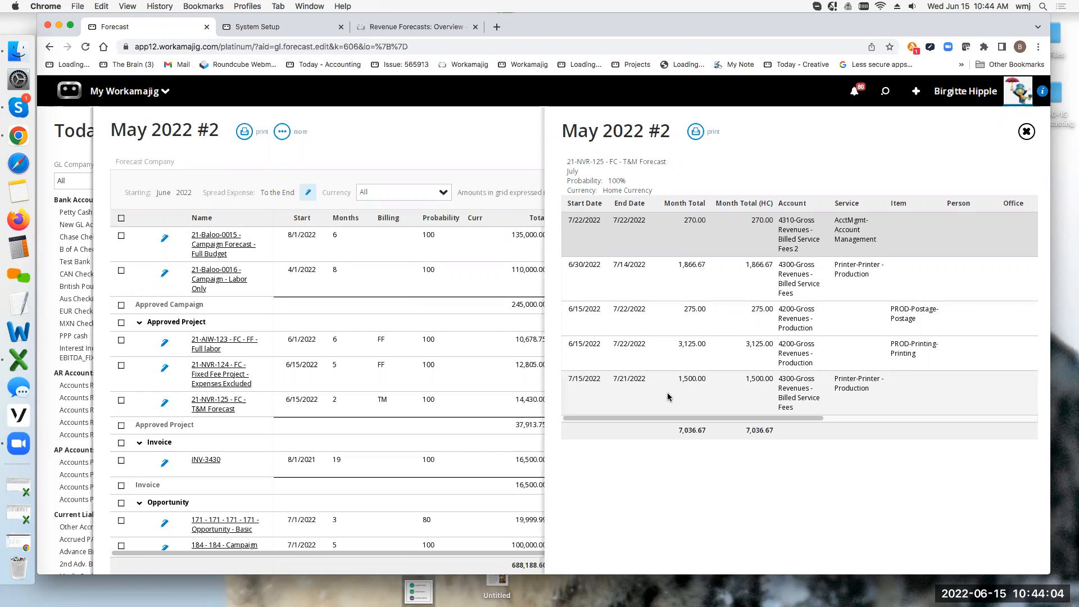
click(471, 163)
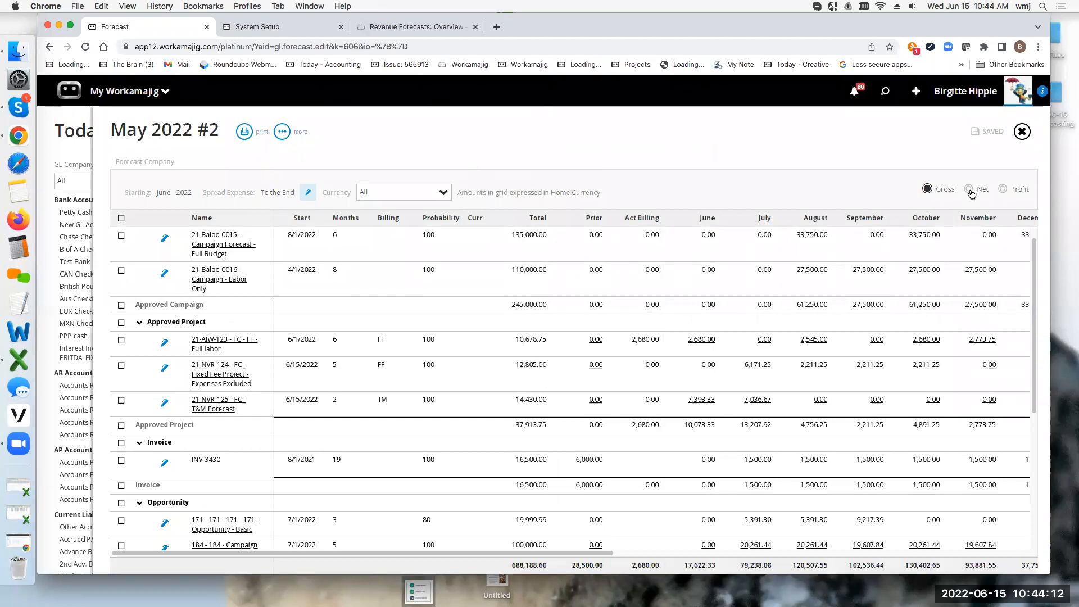
- Show the forecast's net amounts, inspect the expense breakout of the 21-NVR-125 project's estimate 1490, and return to the forecast
click(969, 190)
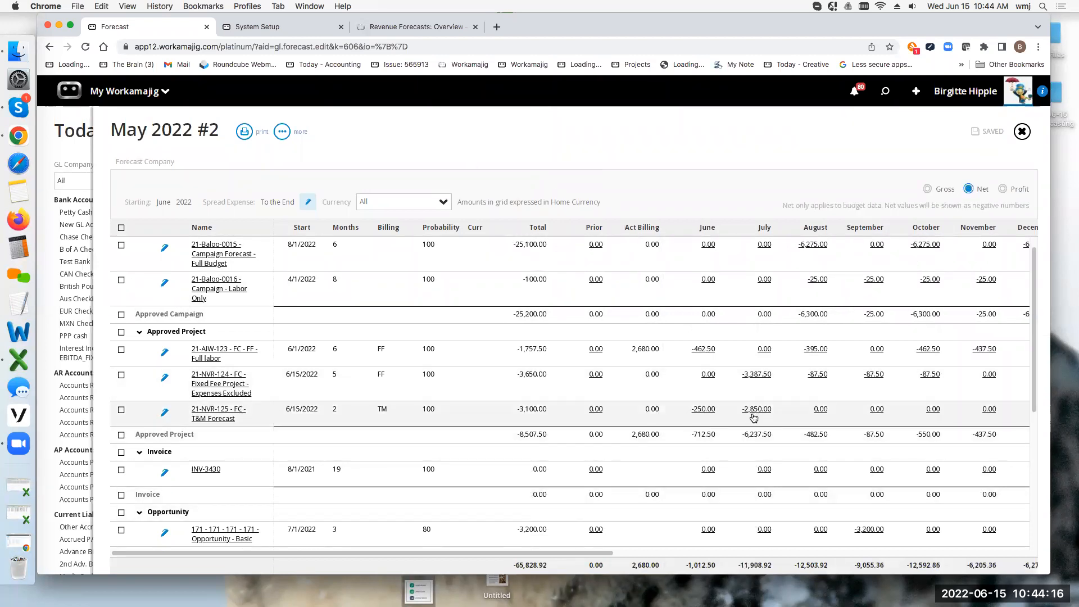
click(164, 413)
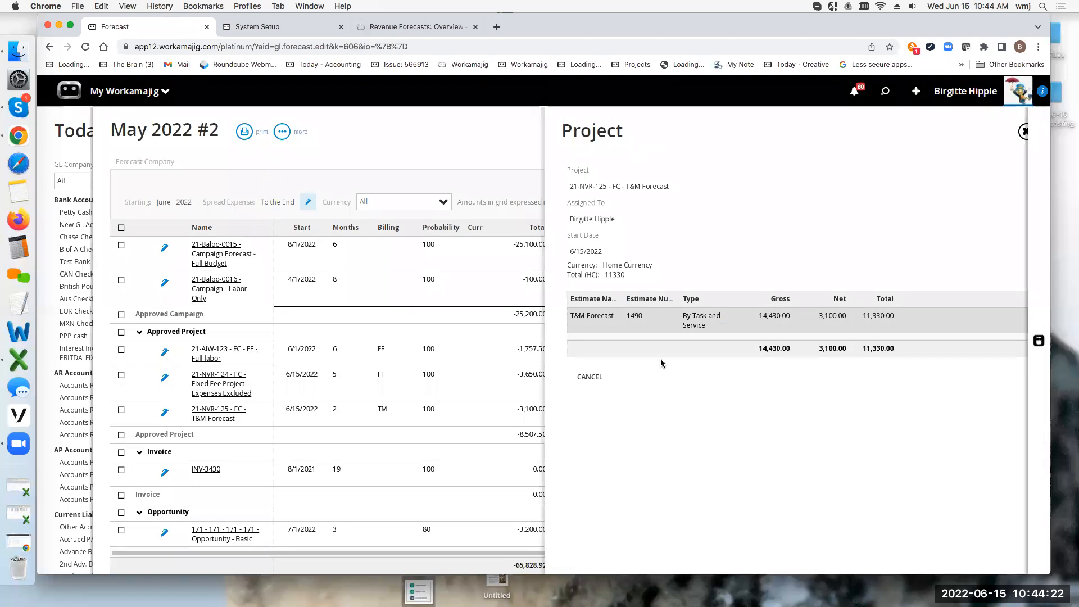
click(712, 319)
click(775, 267)
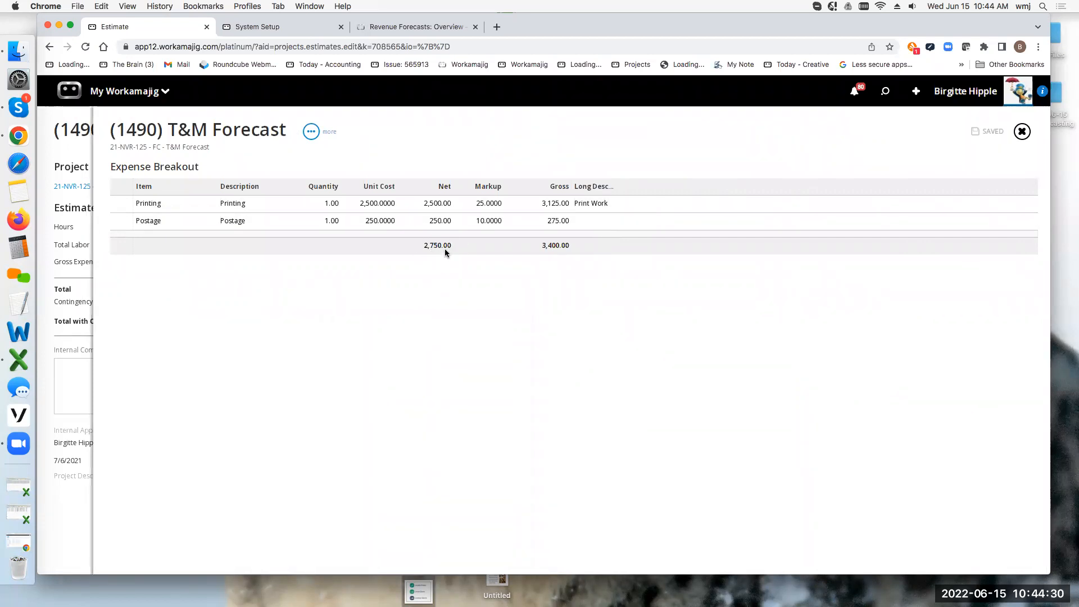
click(1022, 131)
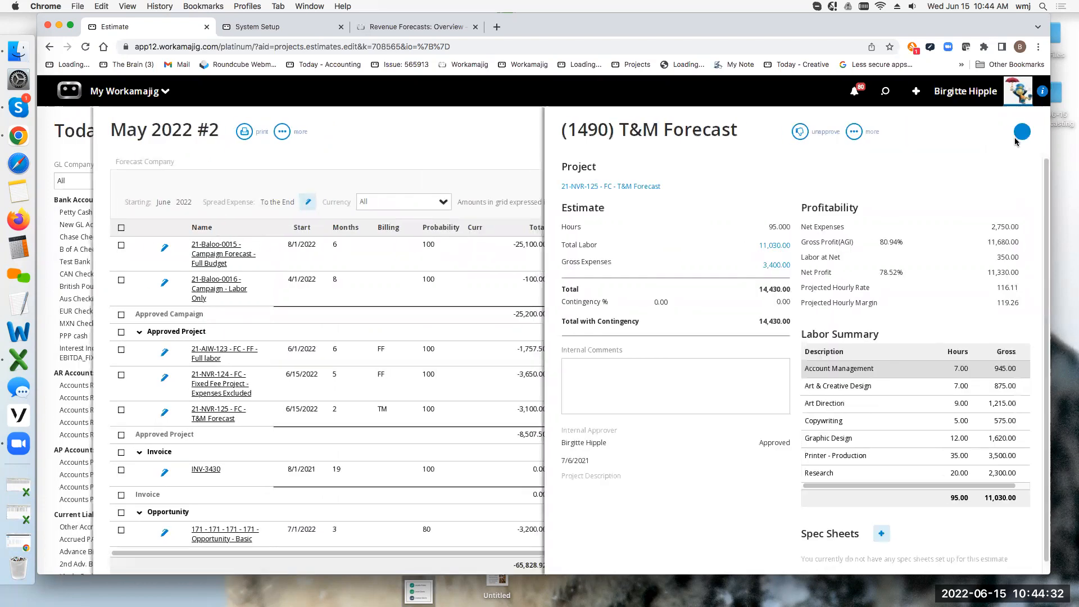
click(1017, 136)
click(502, 151)
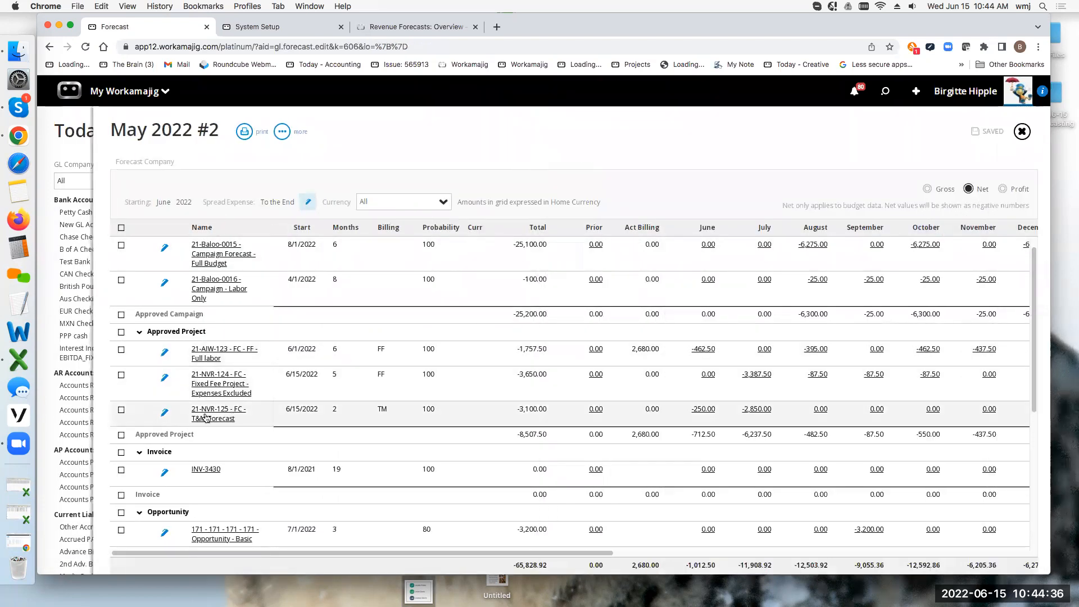
- Examine the 21-NVR-125 July net breakdown alongside the Account Management service's setup under Billing Options, and return to the forecast
click(757, 409)
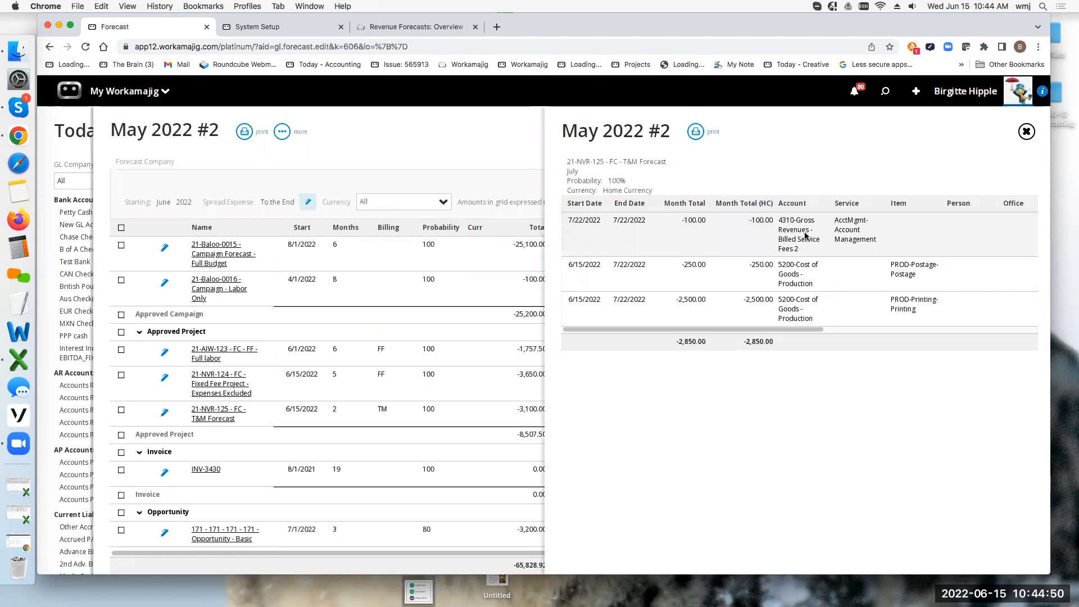
click(290, 31)
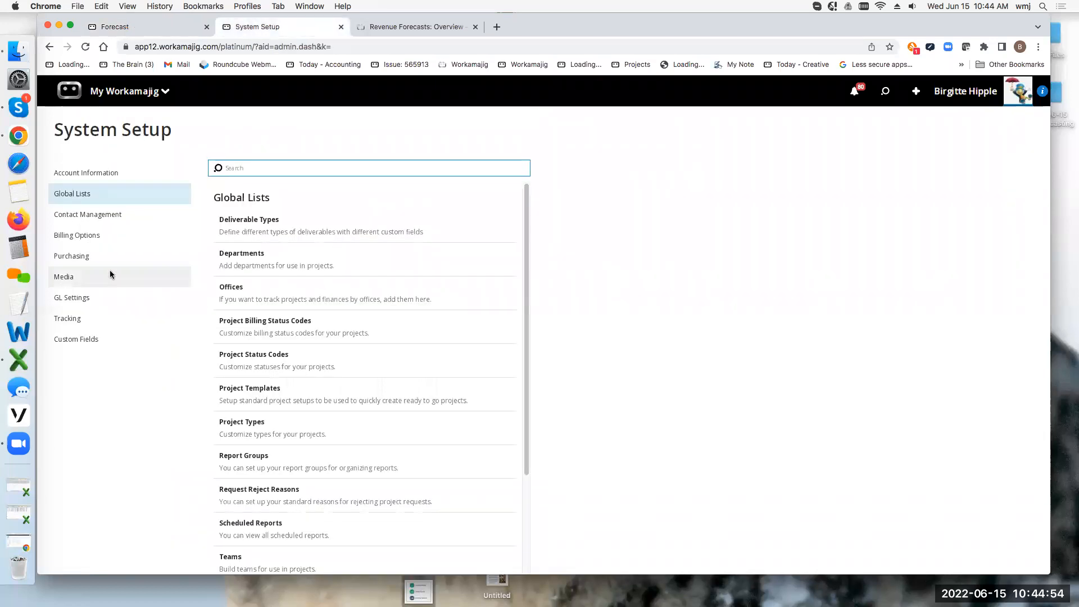
click(72, 235)
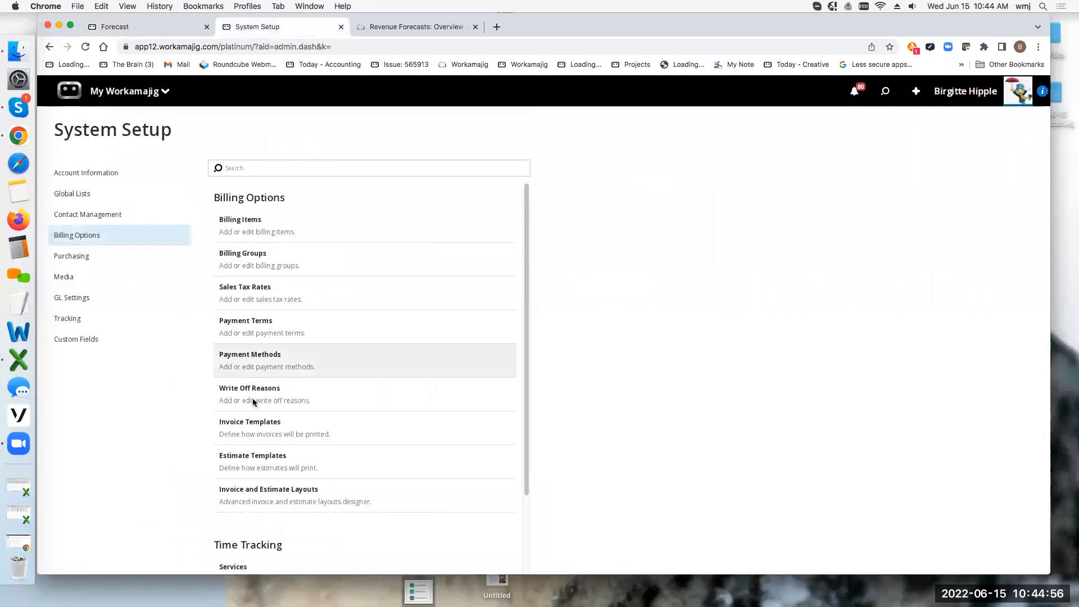
scroll(241, 478, down, 3)
click(238, 476)
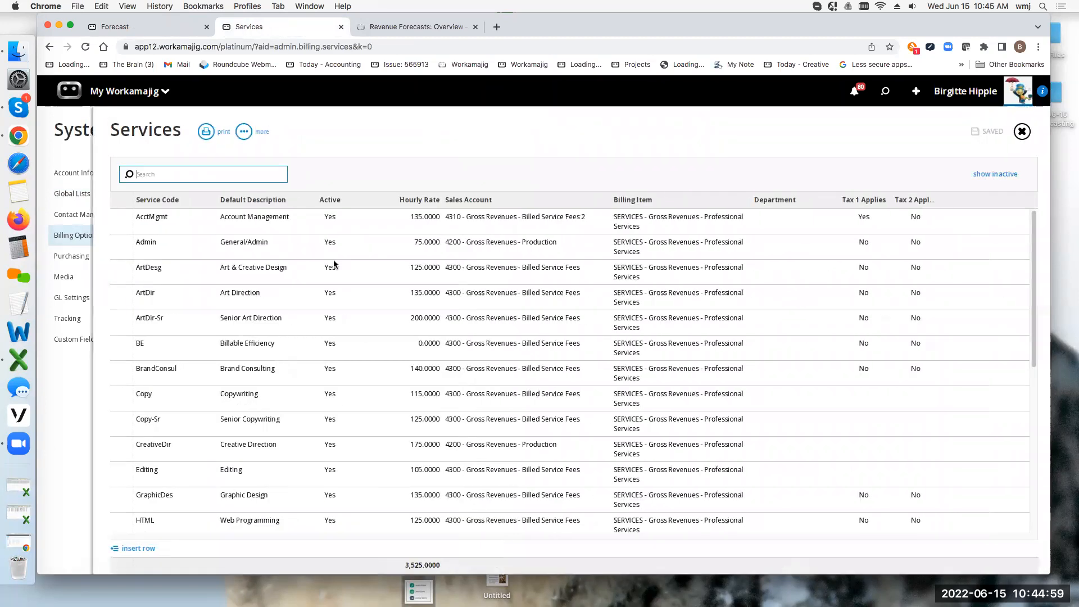
click(245, 220)
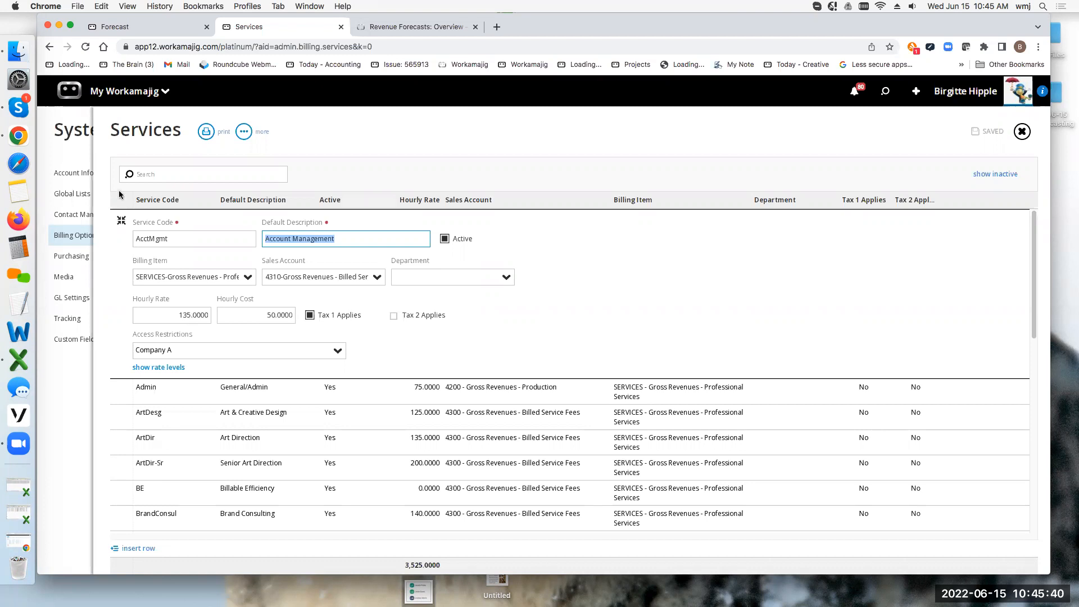
click(170, 28)
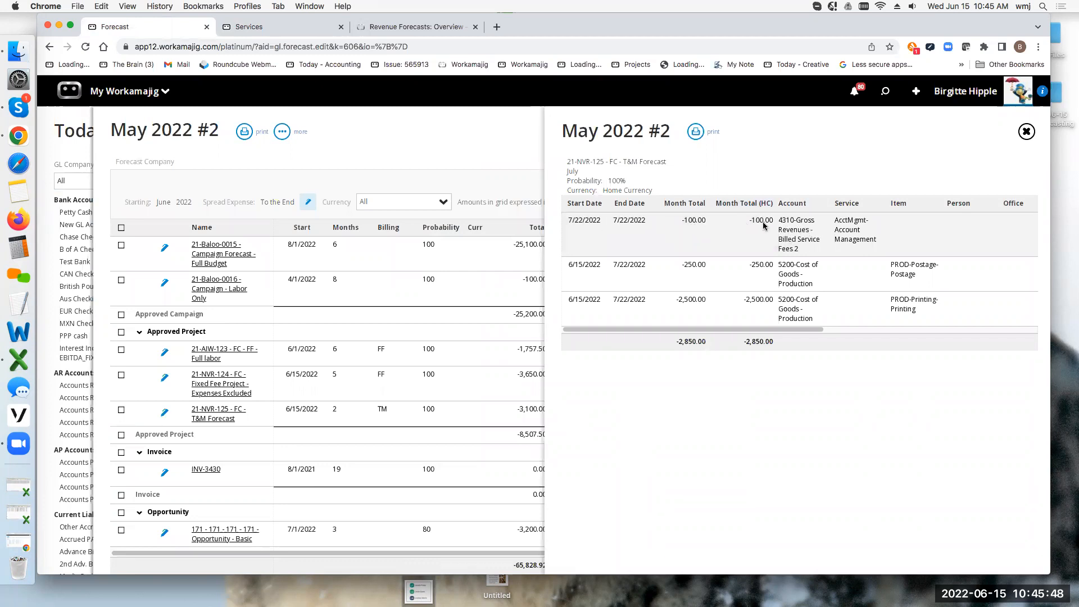
click(1027, 131)
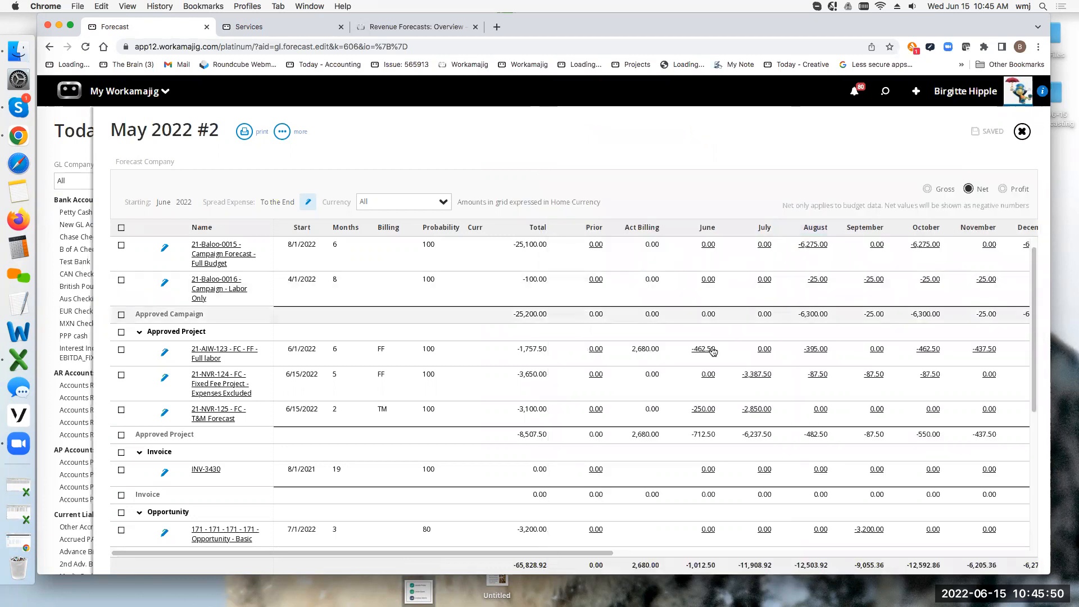
- Show the forecast's gross amounts again and review the 21-NVR-125 project's July line details
click(928, 189)
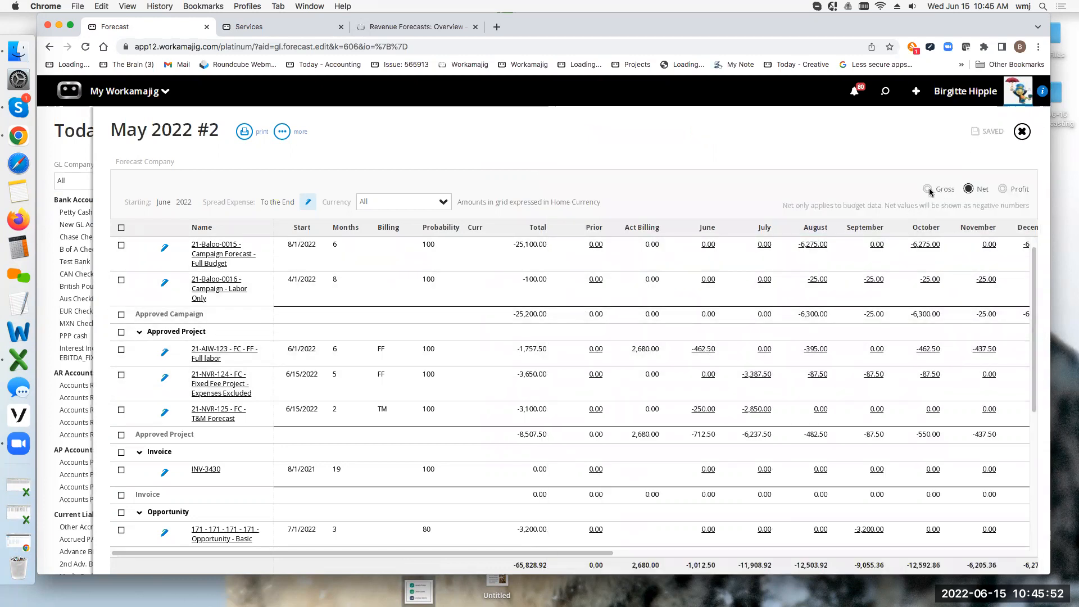
click(756, 400)
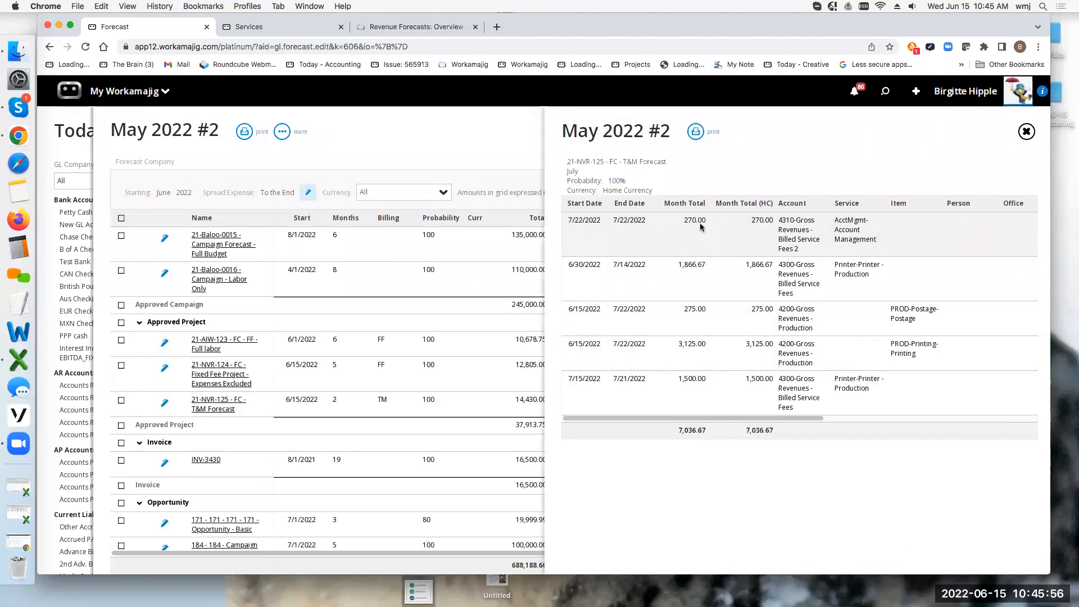
click(763, 223)
click(1027, 131)
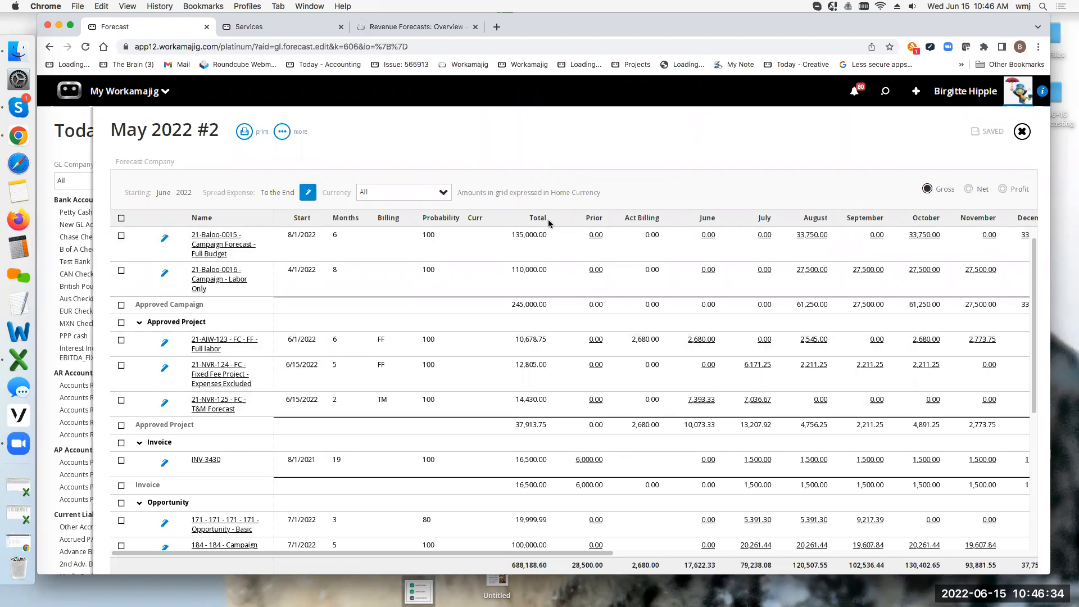
- Set the forecast's expense spread to Evenly and save the details
click(308, 192)
click(1014, 221)
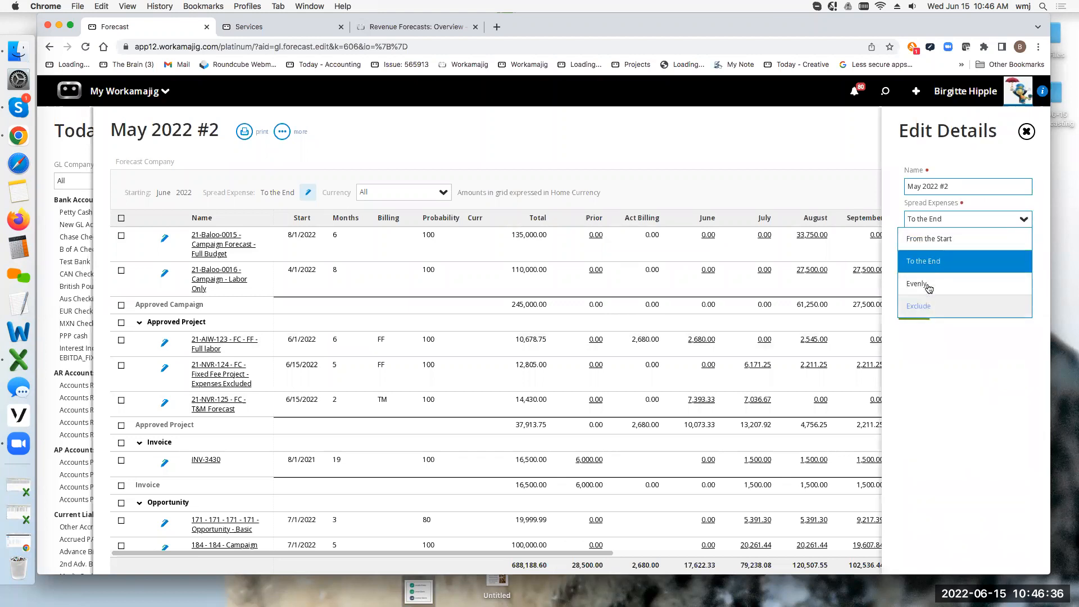
click(928, 260)
click(913, 313)
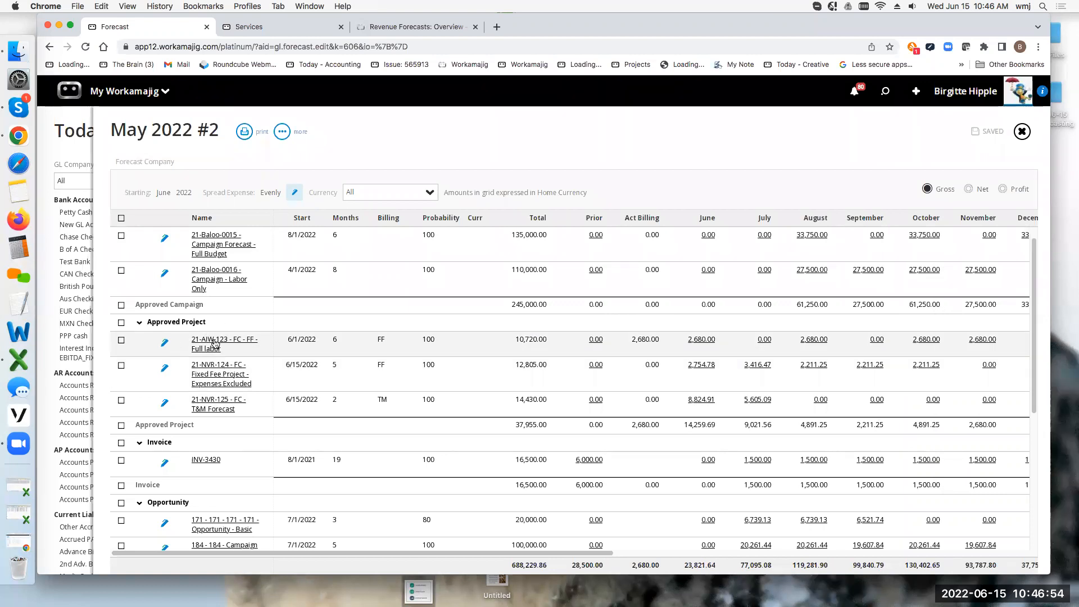
- Inspect the 21-AIW-123 project's estimate, billing options and billing schedule, and return to the forecast
click(164, 343)
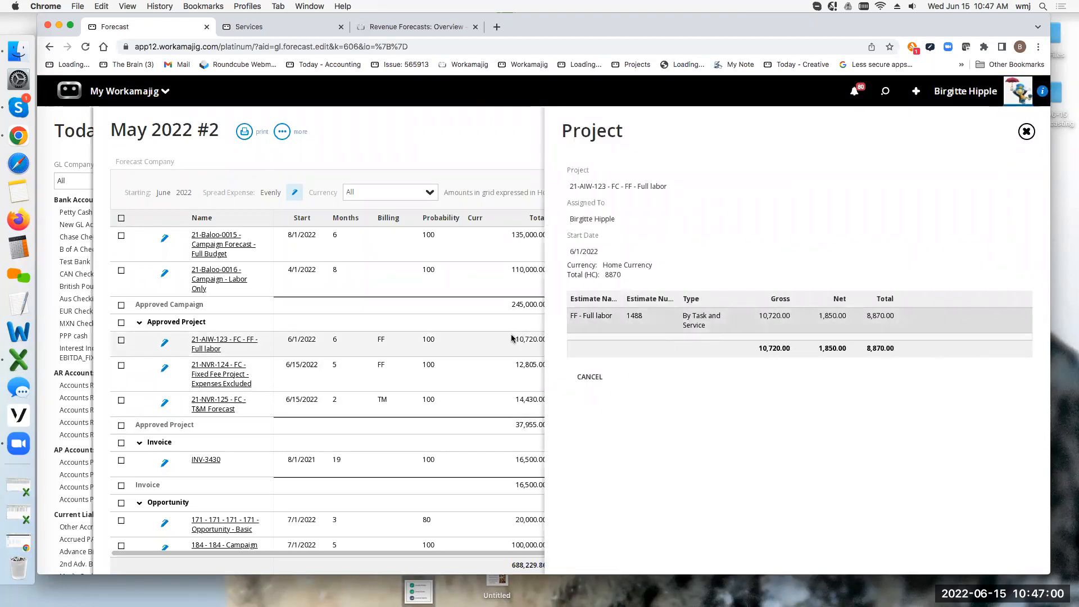
click(1027, 132)
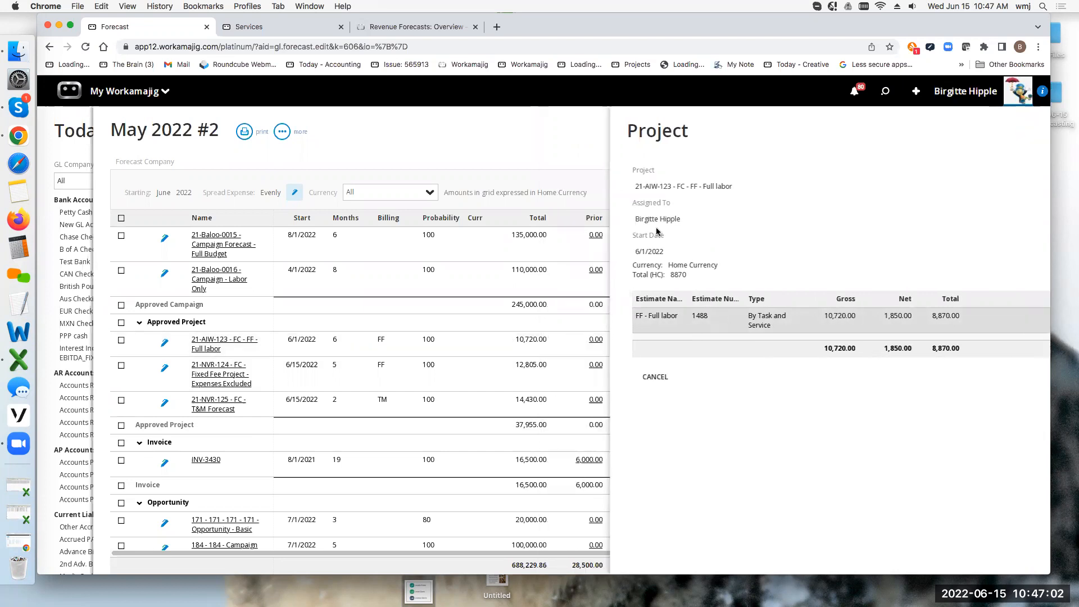
click(217, 340)
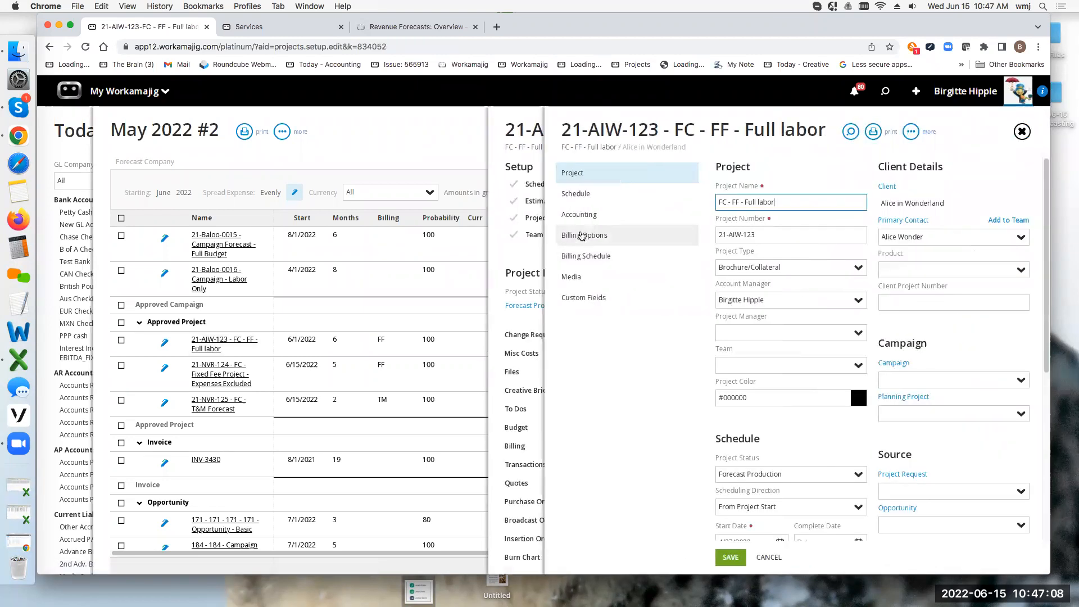
click(581, 235)
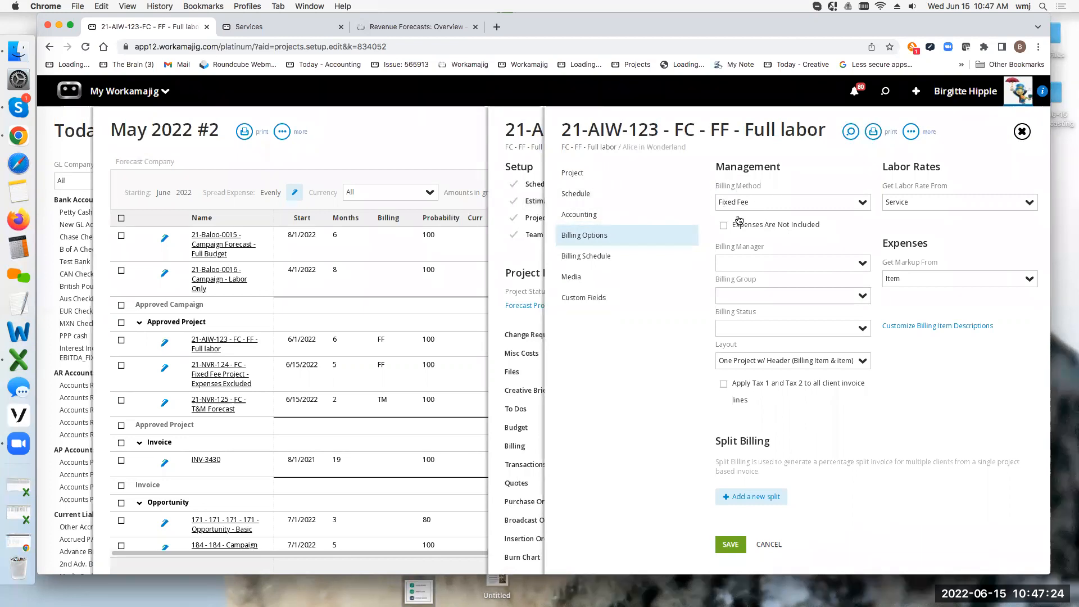
click(592, 259)
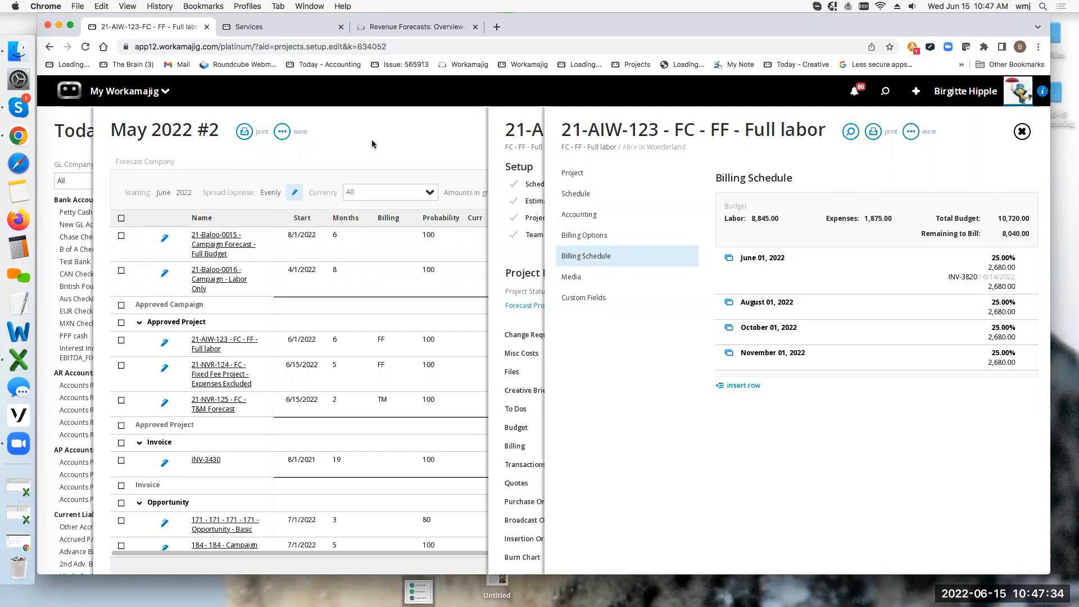
click(403, 163)
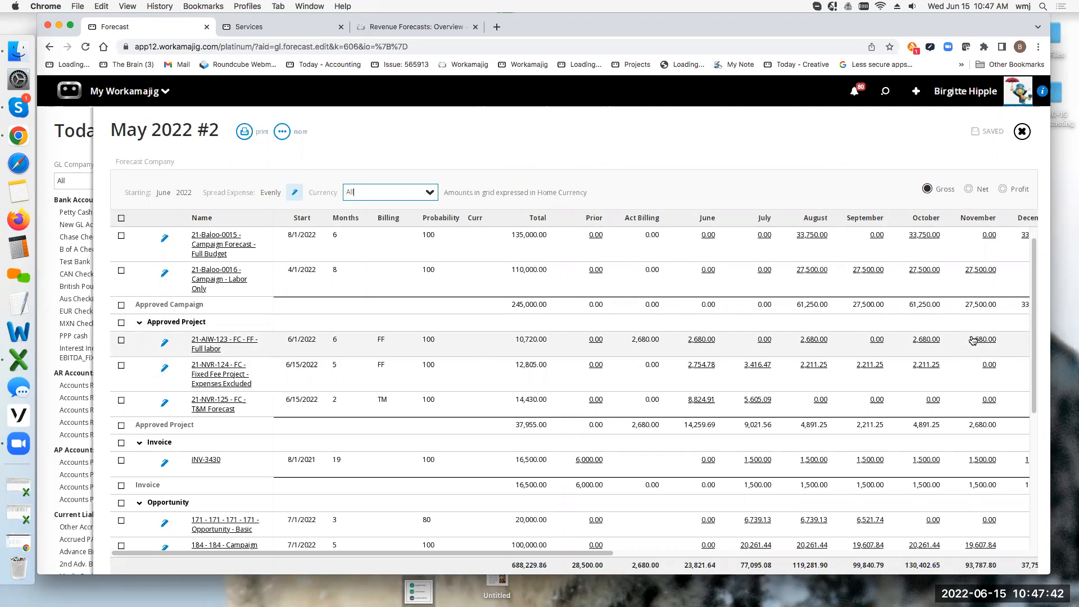
- Open the 21-NVR-124 project from the forecast and examine its billing method and expense inclusion under Billing Options
click(218, 375)
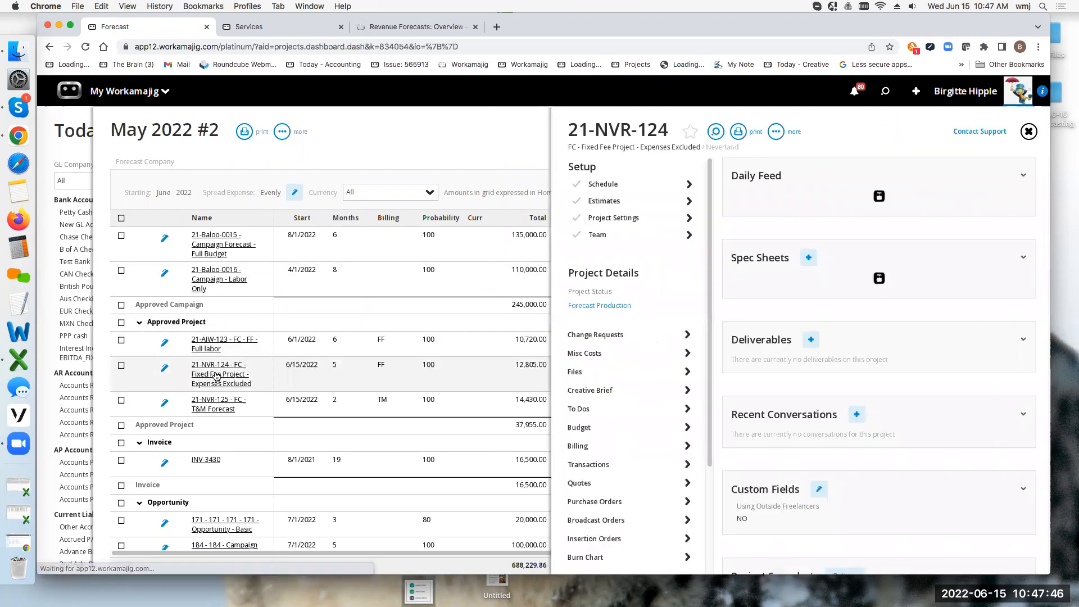
click(601, 221)
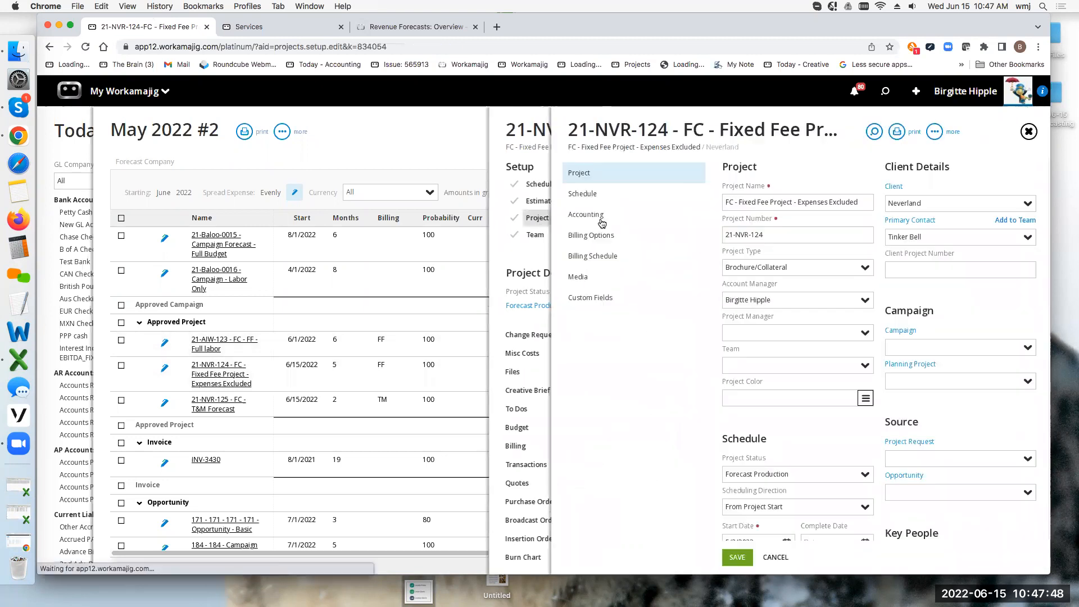
click(585, 239)
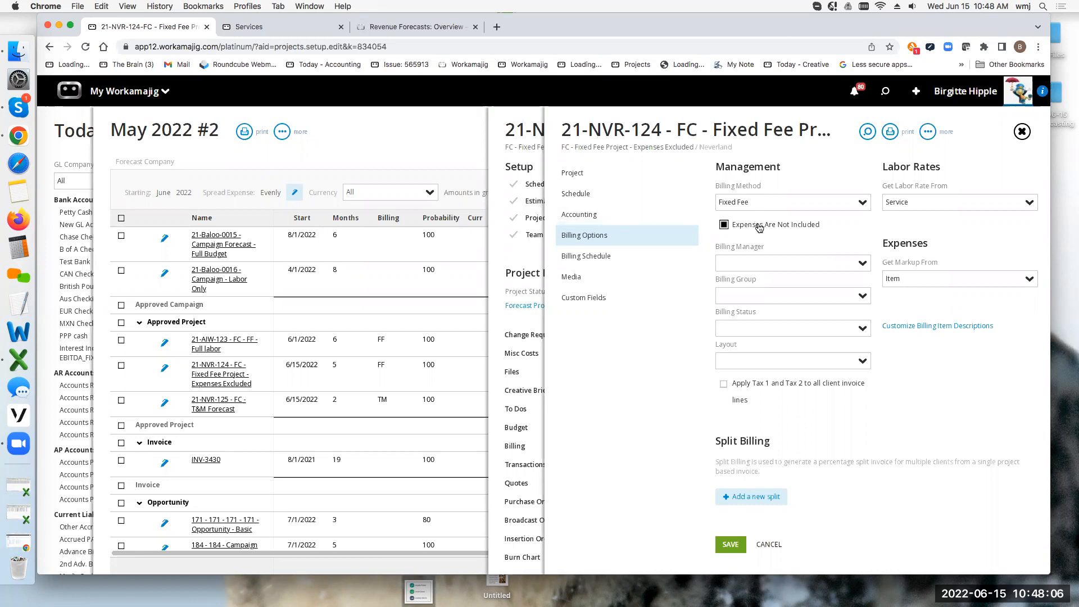
click(535, 158)
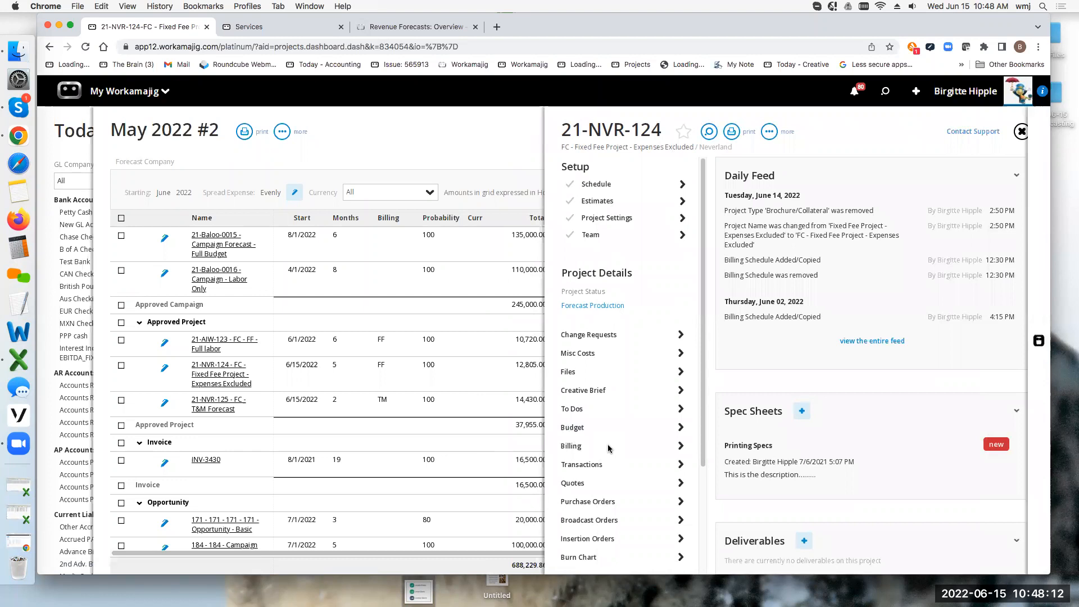
- Display the 21-NVR-124 project's billing by % of Service/Item and compare its fixed fees with its extras
click(589, 450)
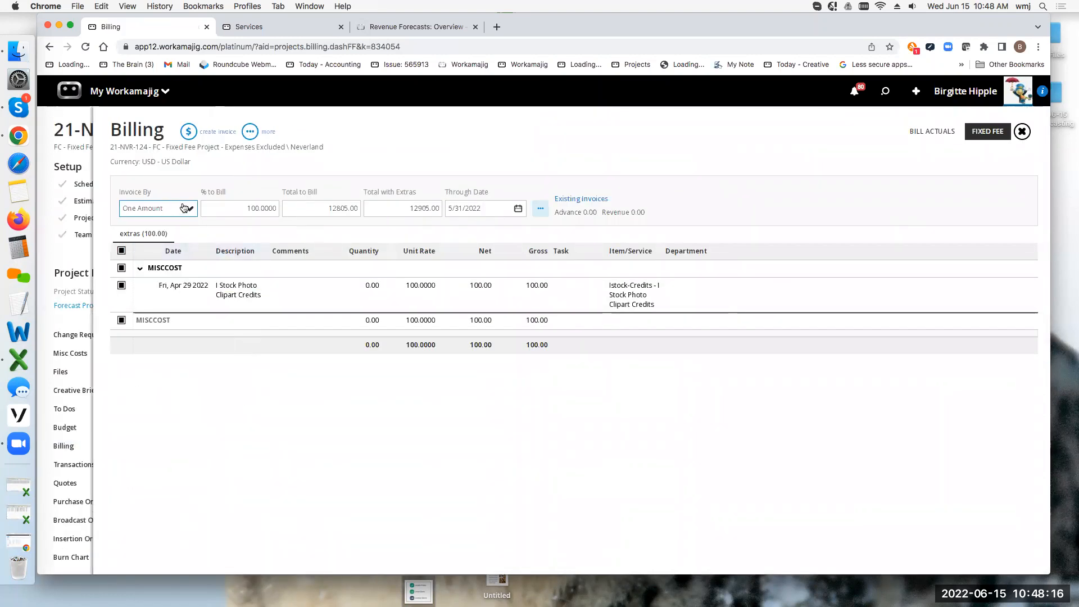
click(184, 208)
click(142, 270)
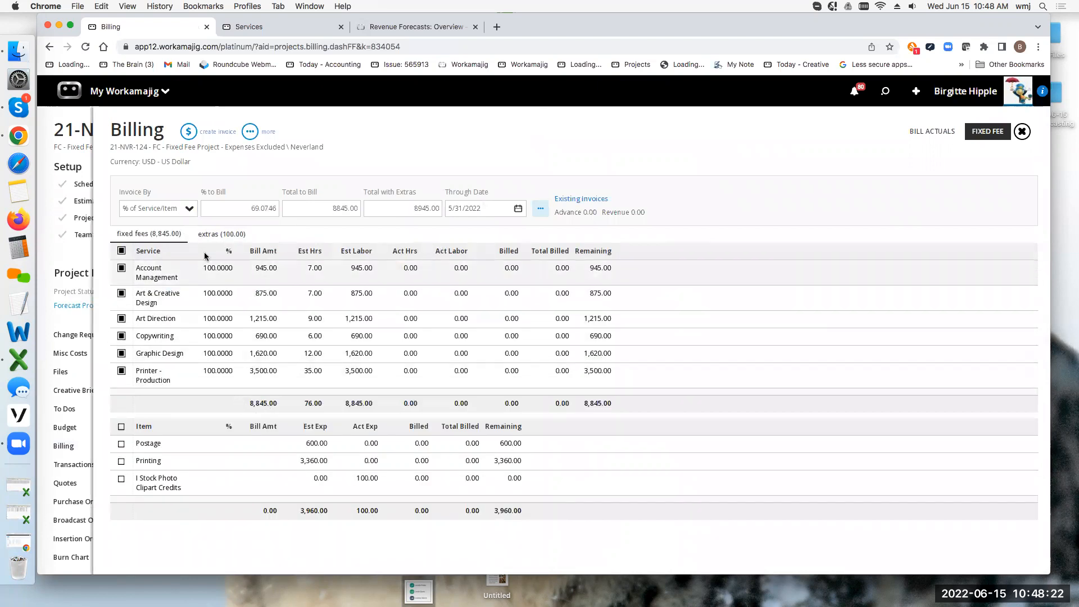
click(217, 234)
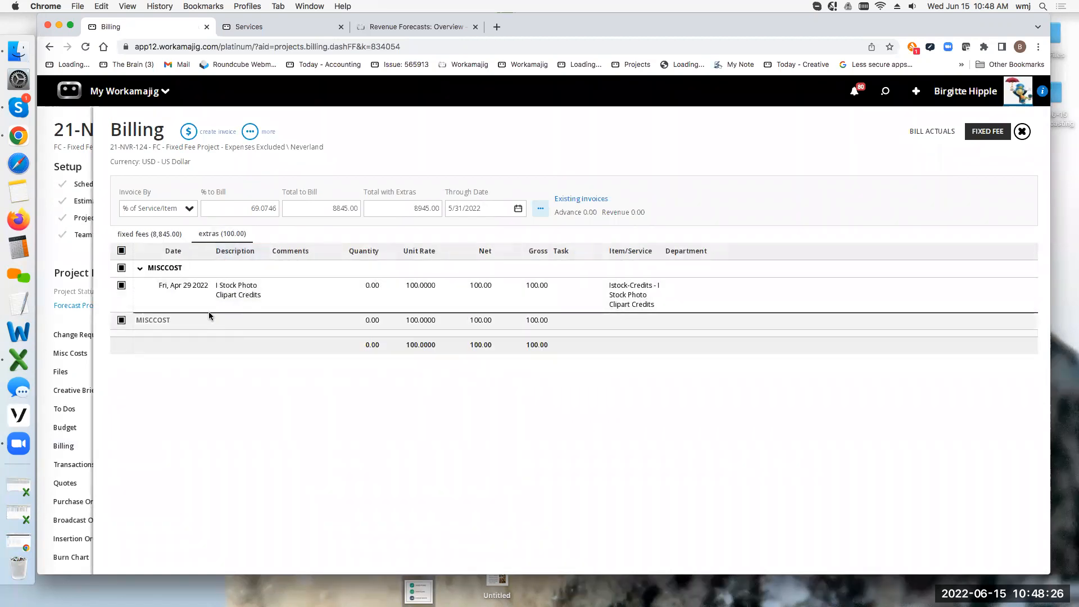
click(149, 234)
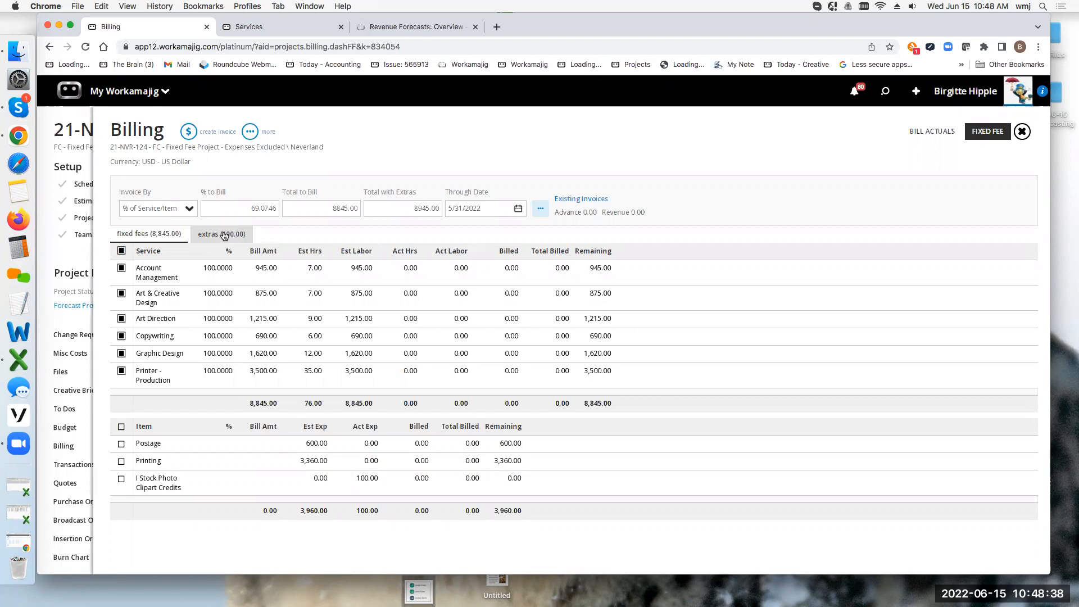
click(88, 157)
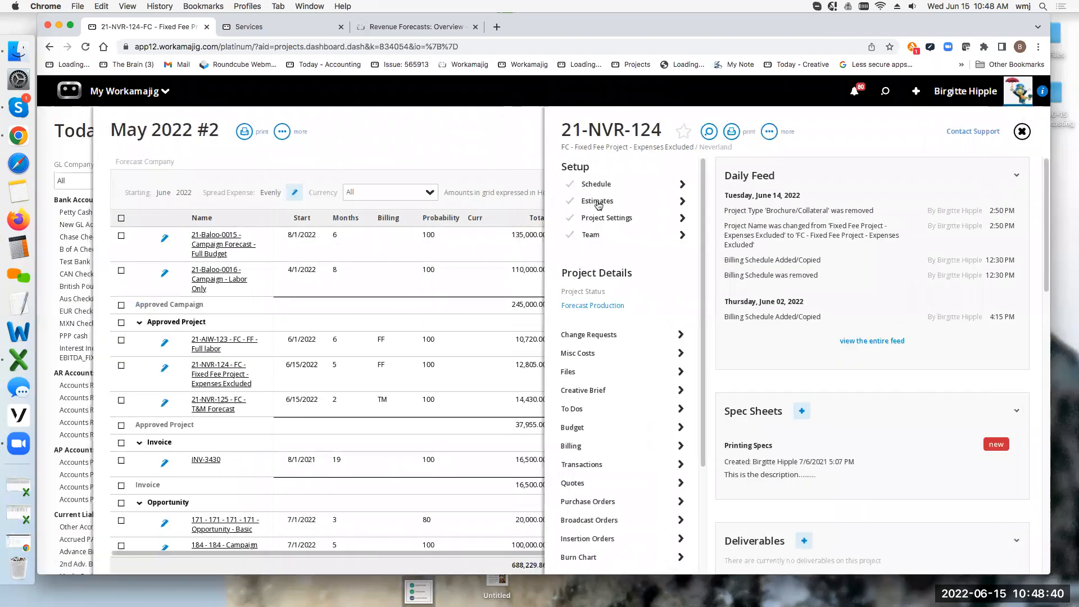
- Review the 21-NVR-124 project's billing options and billing schedule, and return to the forecast
click(599, 219)
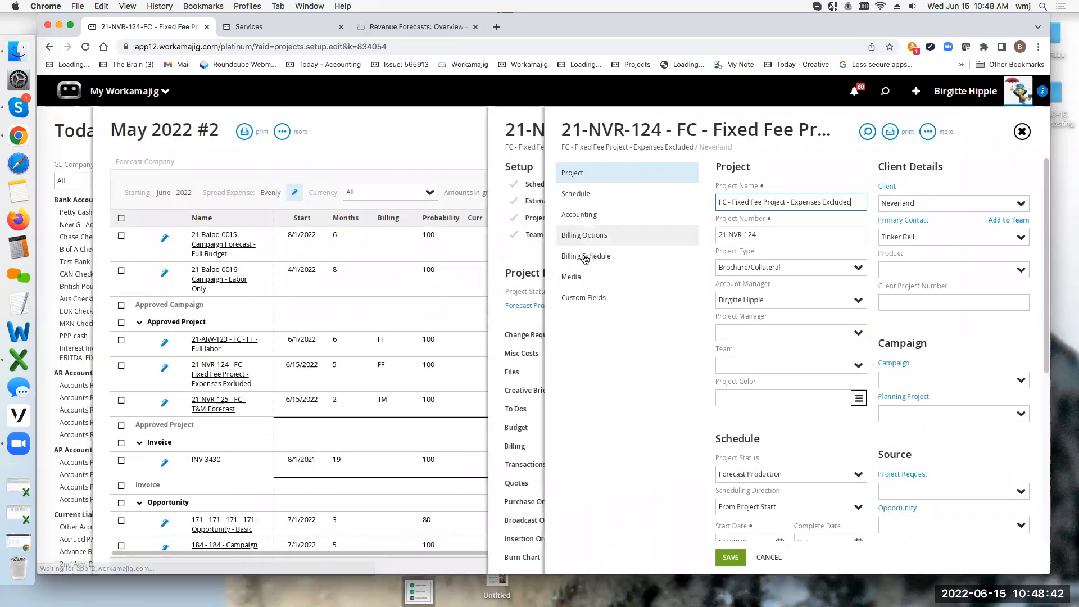
click(587, 238)
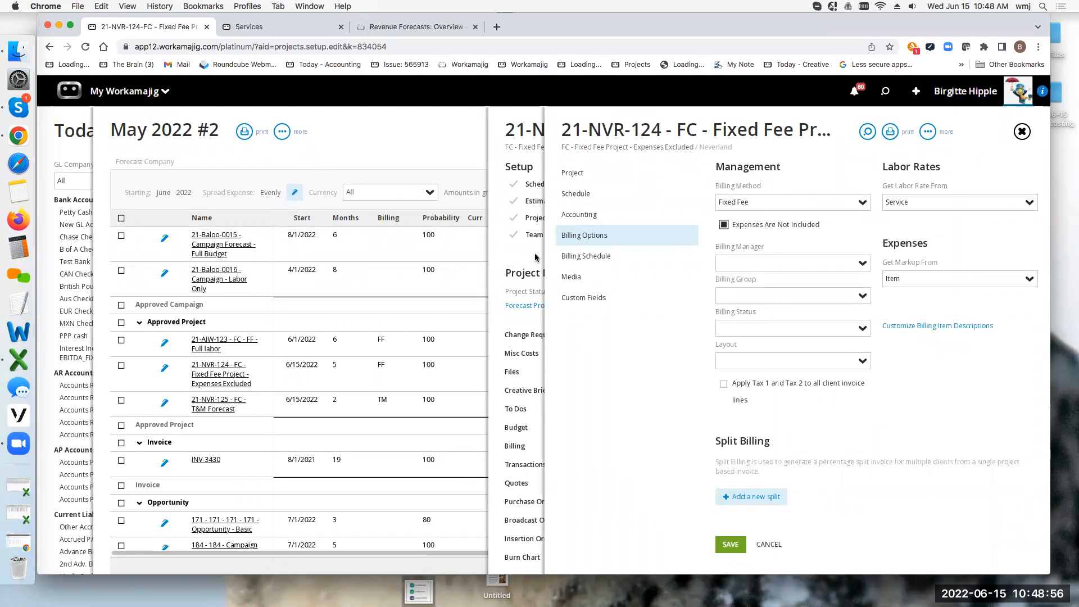
click(586, 261)
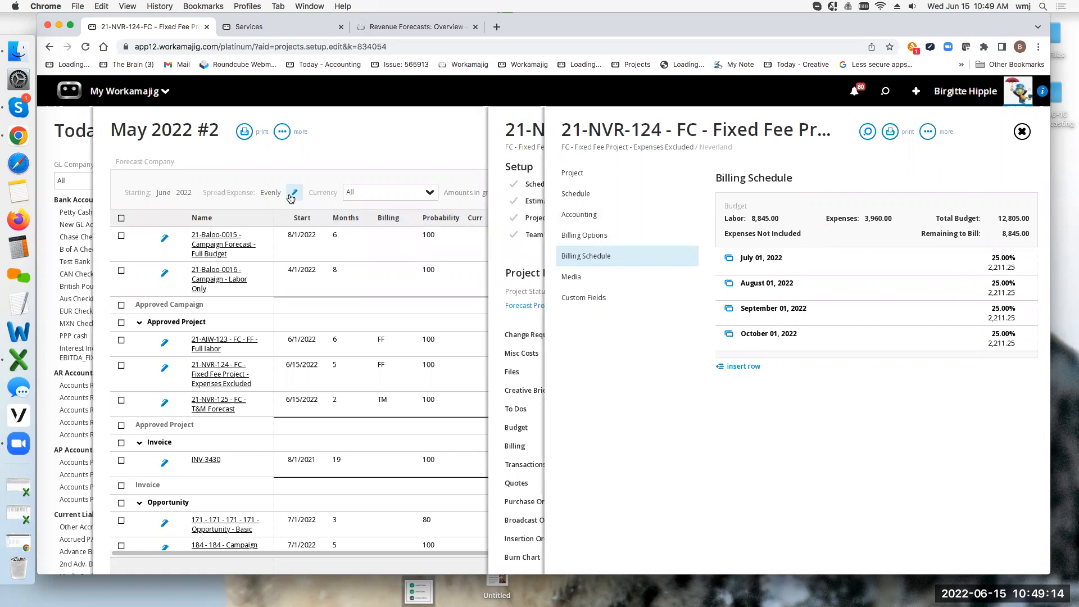
click(416, 151)
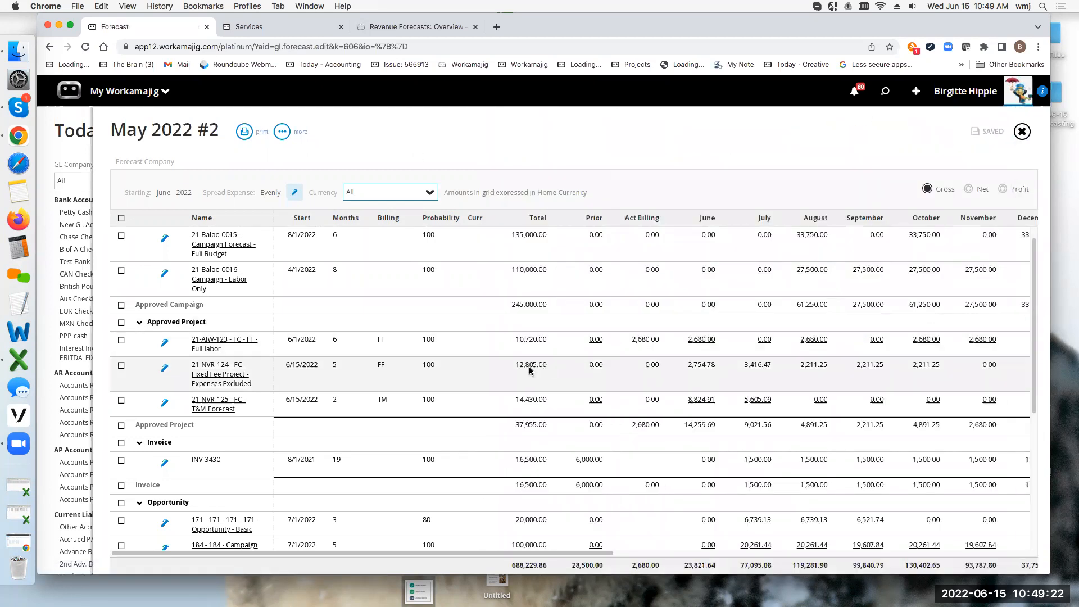
- Set the forecast's expense spread to To the End and save the details
click(294, 192)
click(1024, 220)
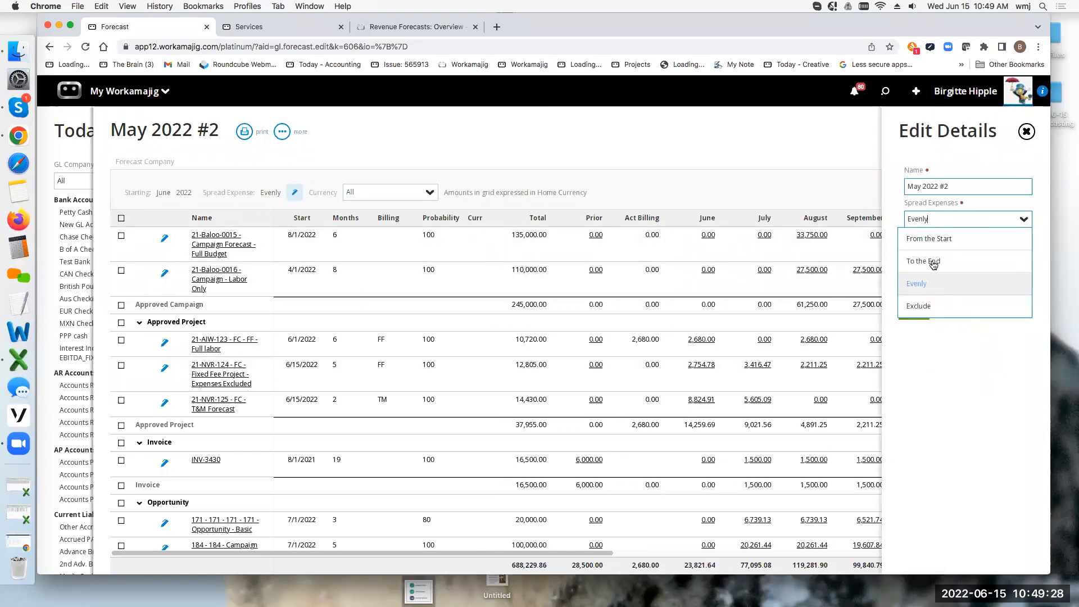
click(934, 265)
click(911, 311)
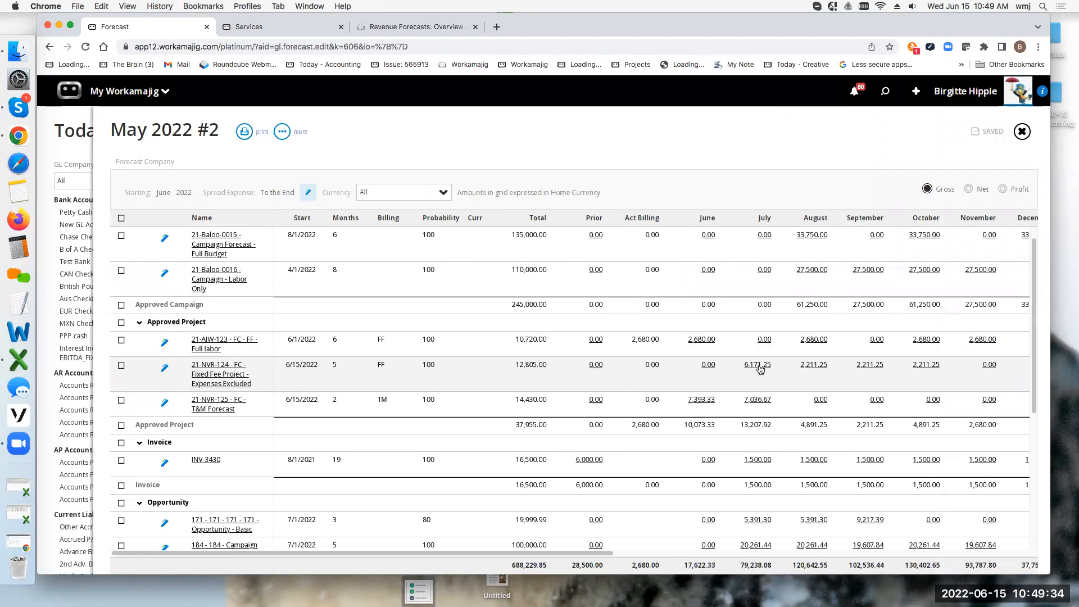
- Examine the 21-NVR-124 project's forecast line details for August and July, including labor services and expense items
click(809, 366)
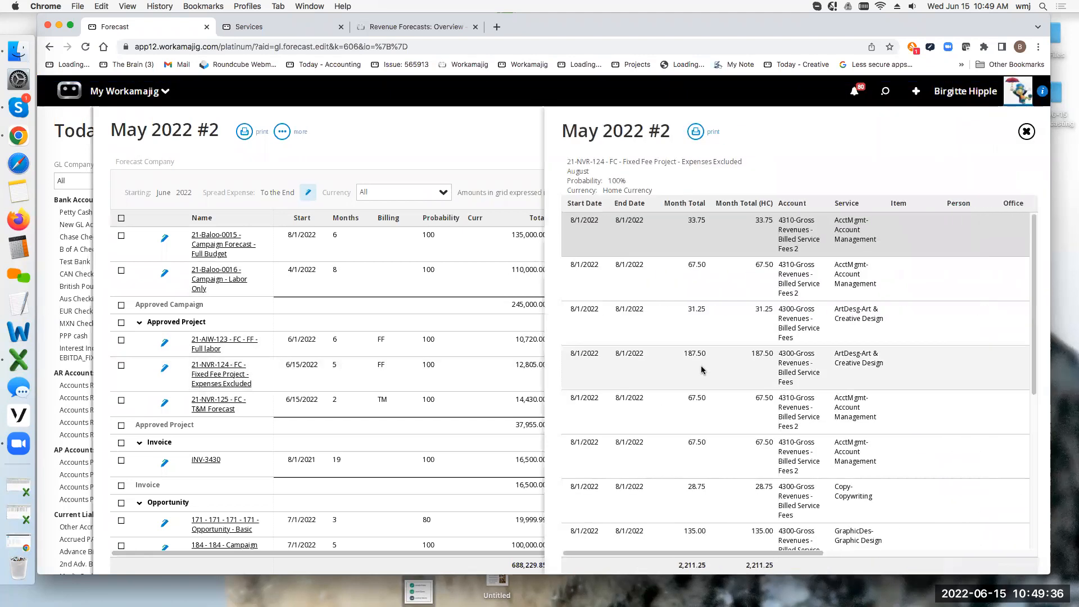
scroll(764, 394, down, 4)
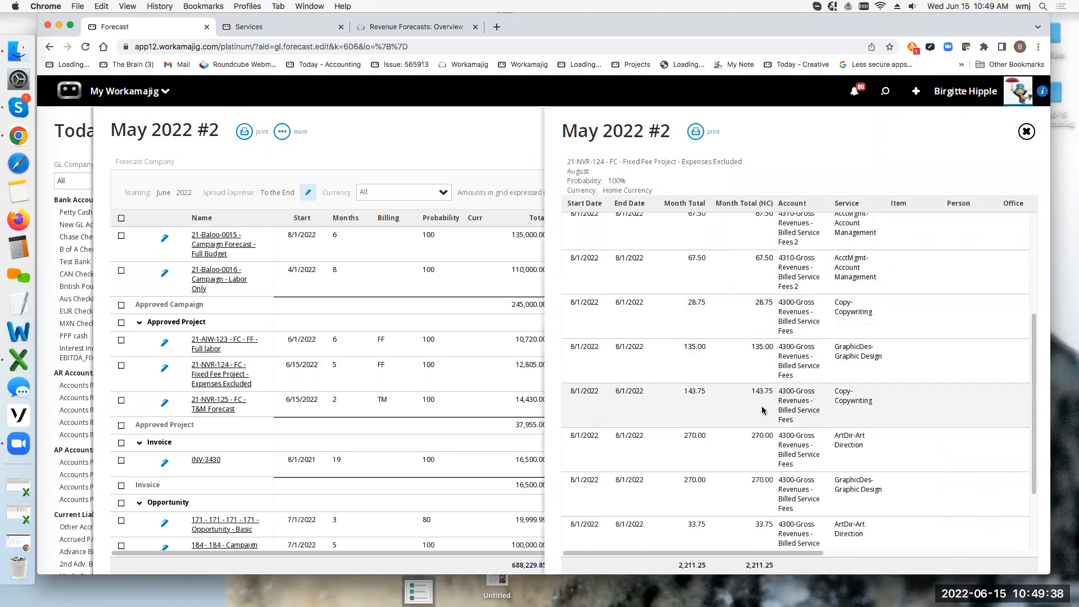
scroll(766, 430, up, 4)
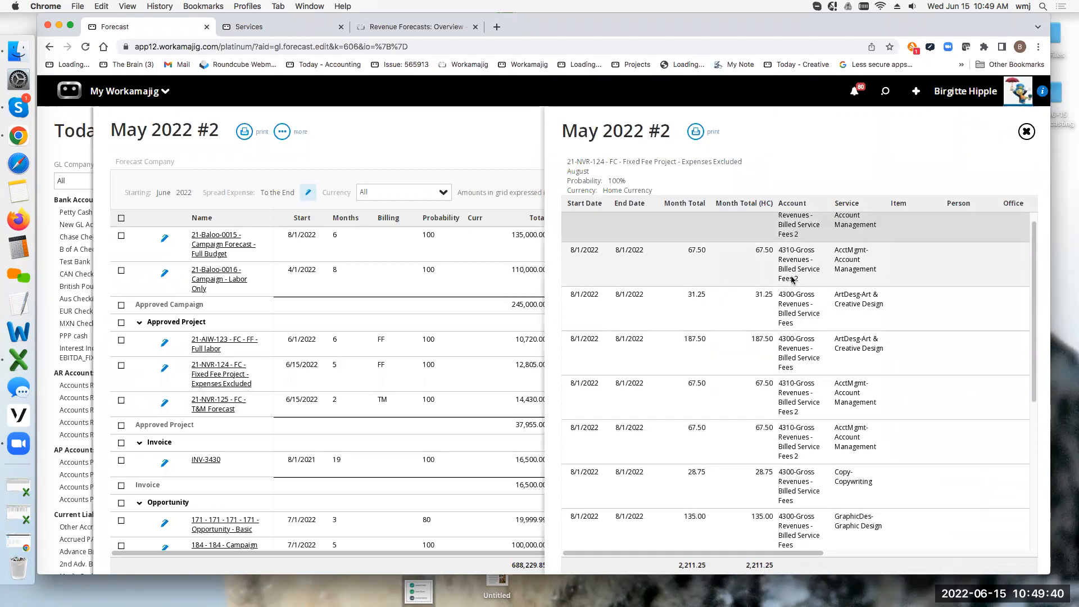
click(1026, 131)
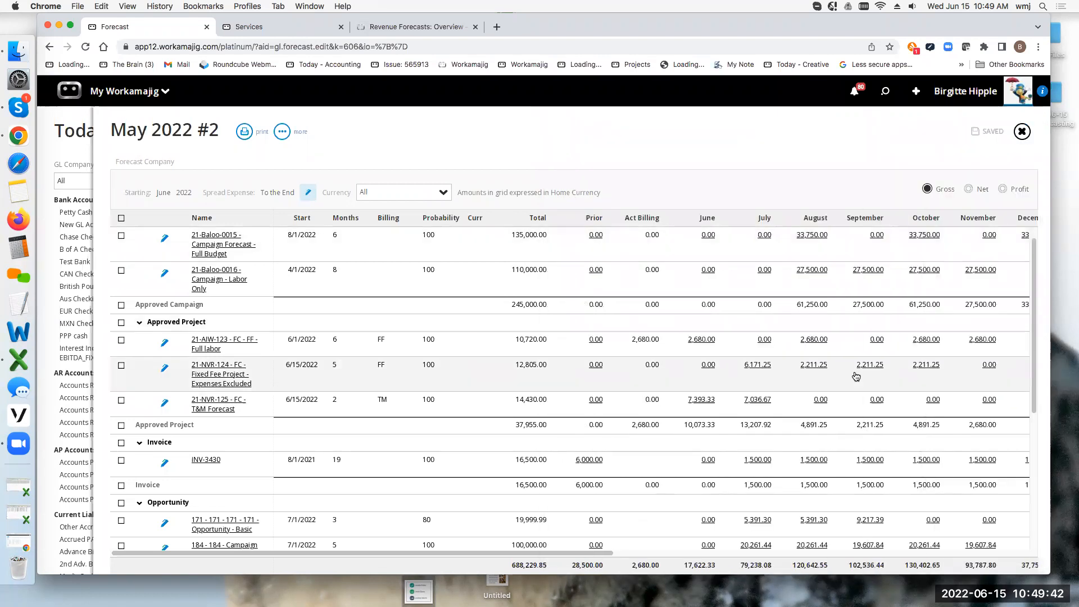
click(759, 366)
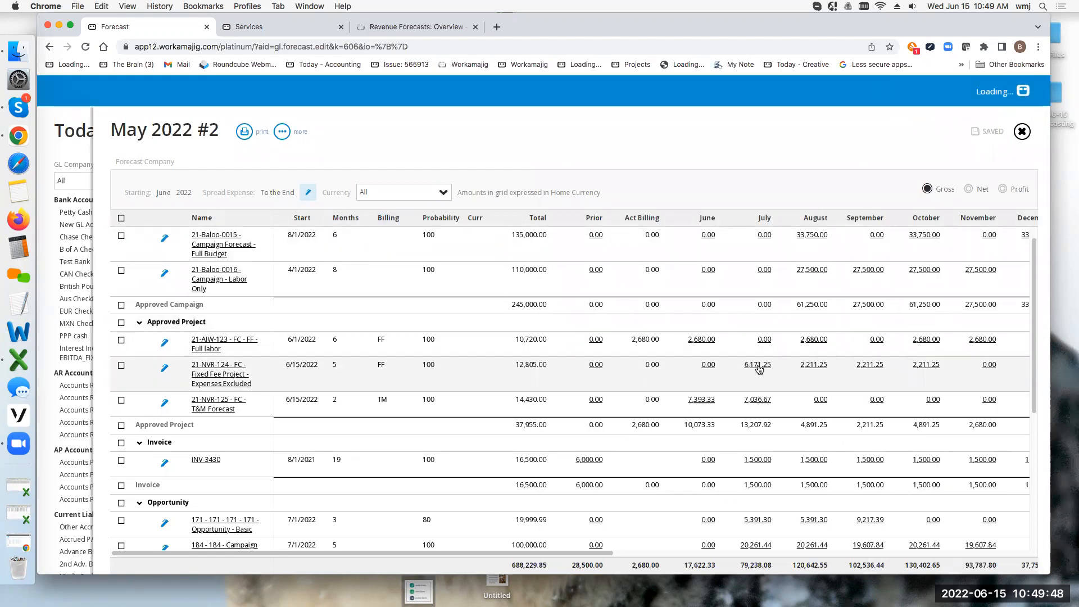
scroll(846, 440, down, 5)
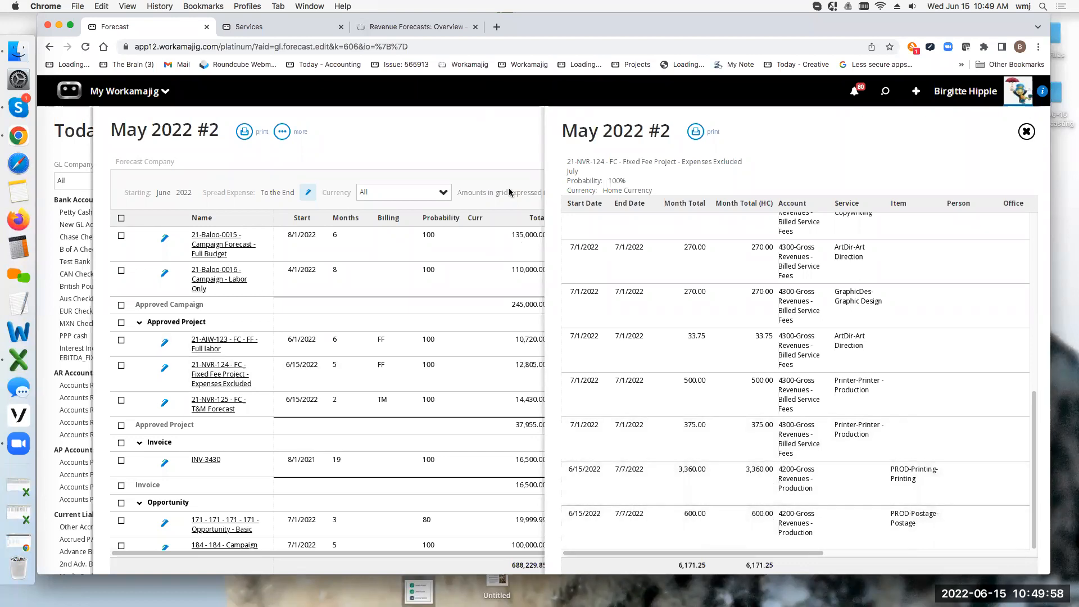
click(1026, 132)
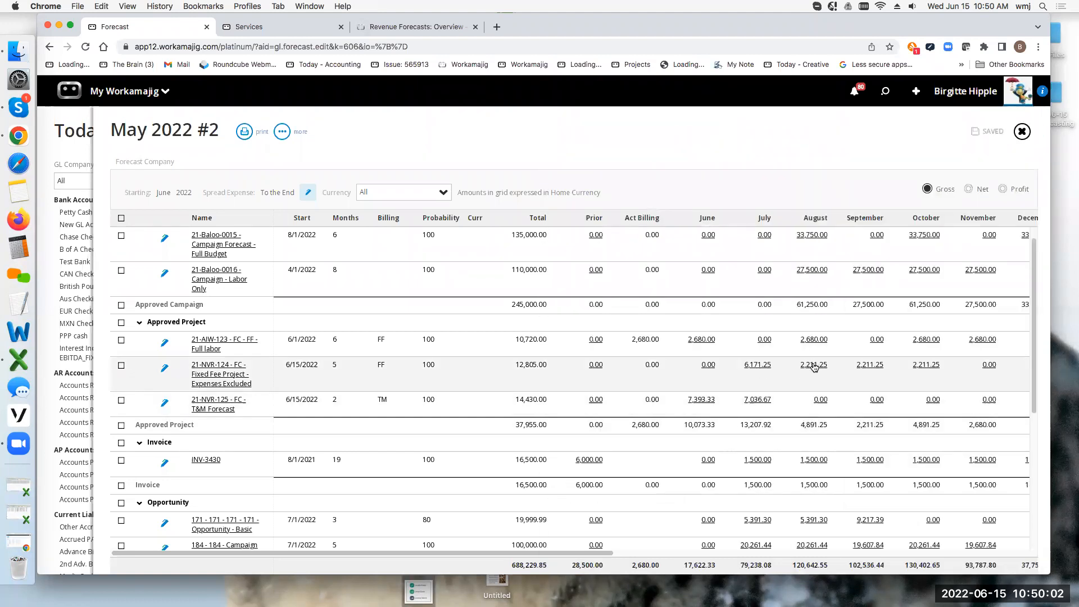
- Look over the expense spread options in the forecast's details and leave without saving a change
click(308, 192)
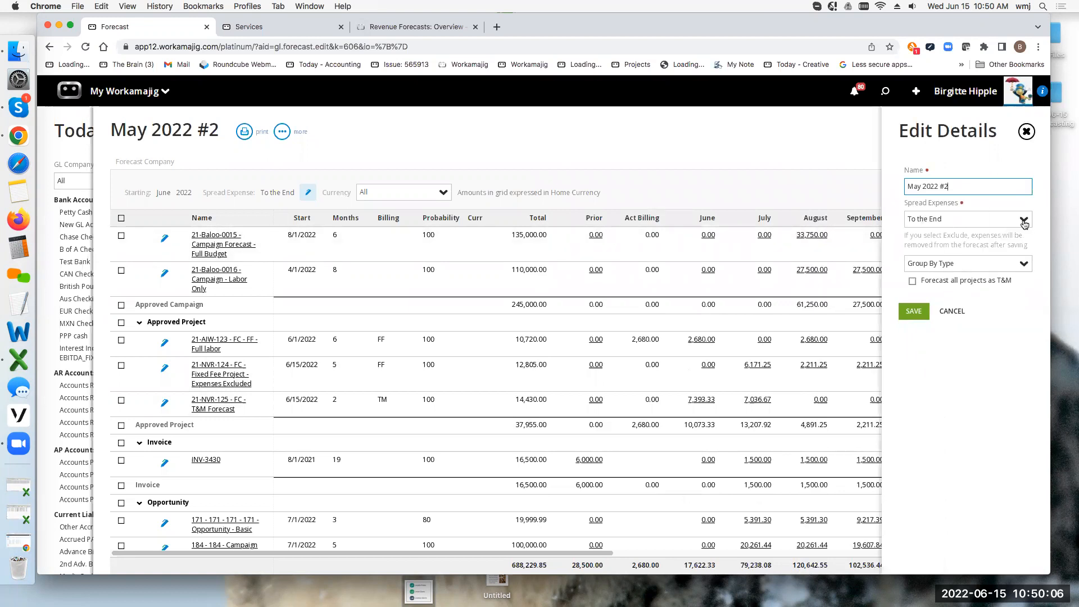
click(1023, 222)
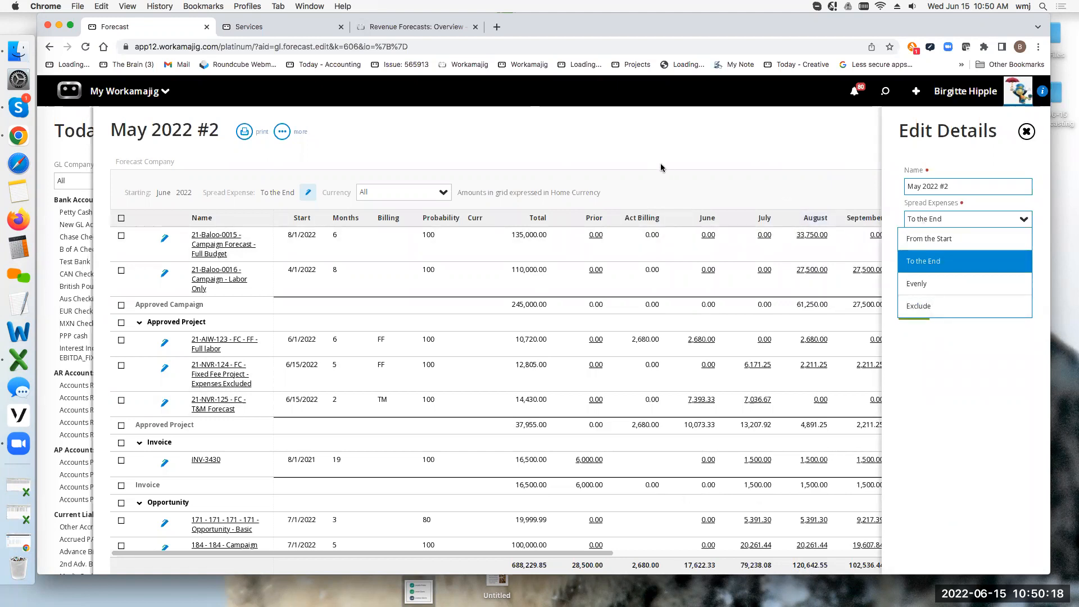
click(606, 144)
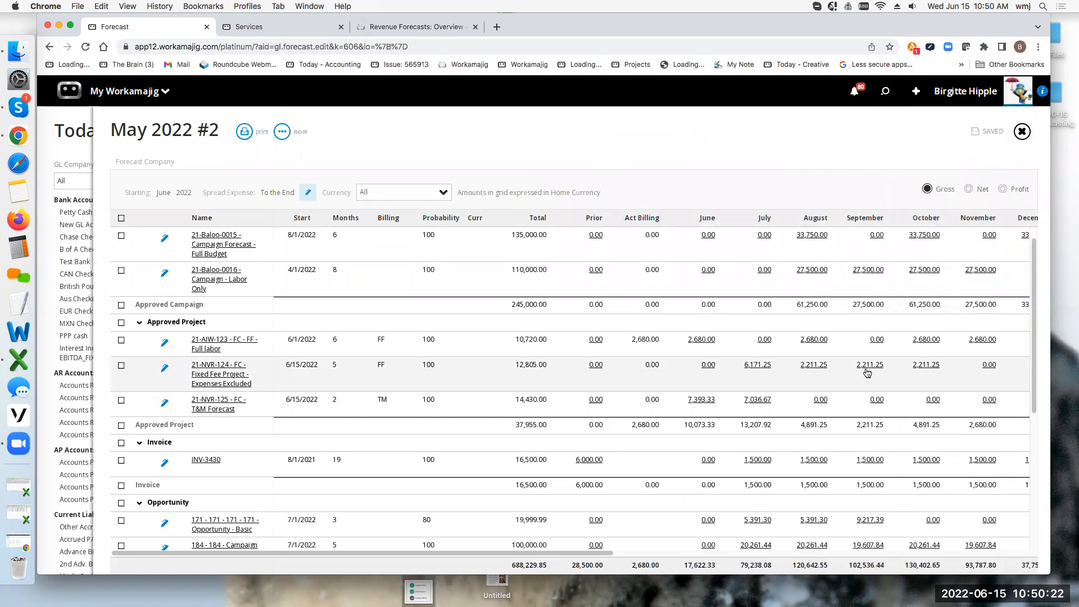
- Switch the May 2022 #2 forecast's expense spread from the end back to Evenly and save it
click(308, 192)
click(1023, 224)
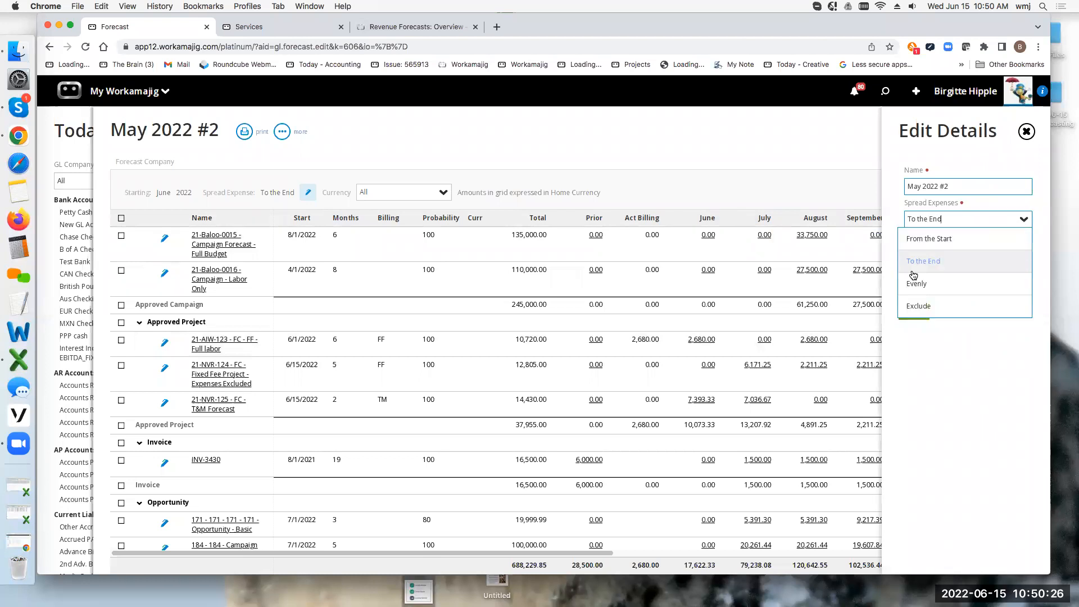
click(919, 276)
click(914, 317)
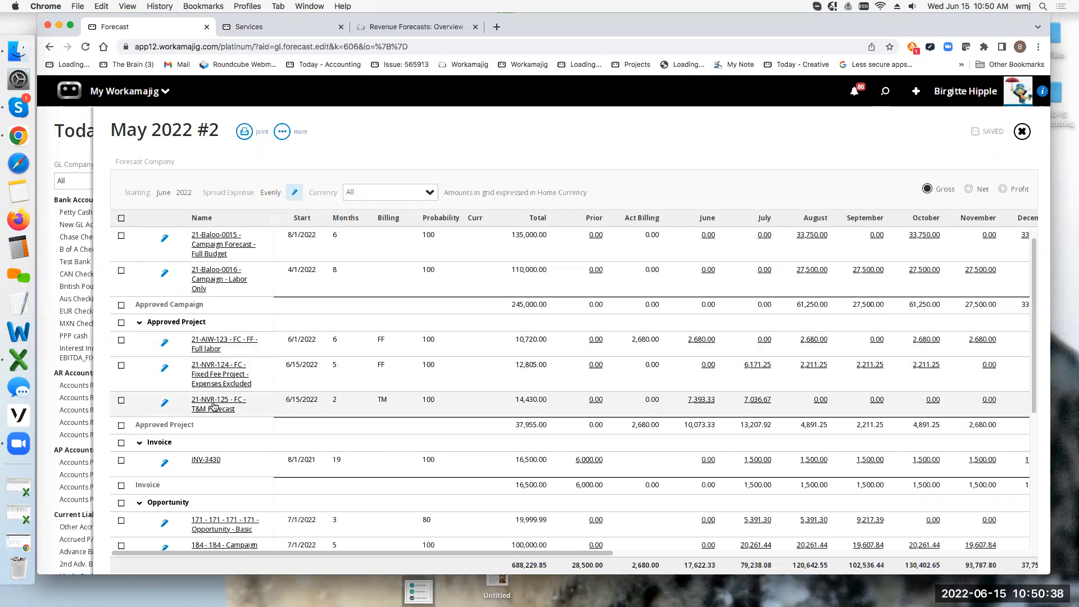
- Review the forecast's record groups, inspect the 21-Baloo-0015 campaign's projects and segments, and open its list of estimates
scroll(213, 406, down, 3)
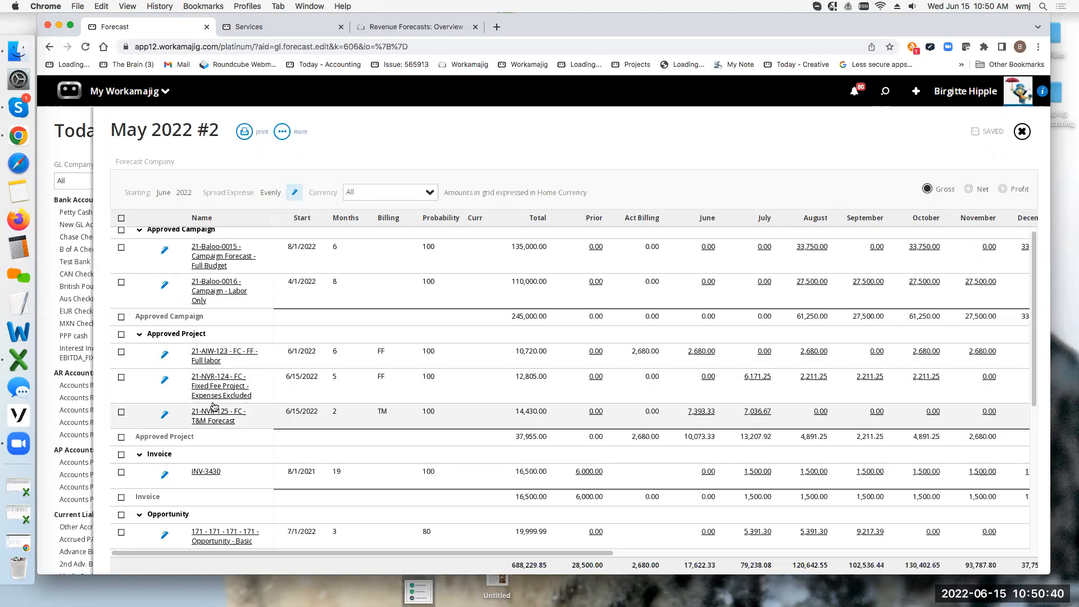
scroll(214, 406, down, 7)
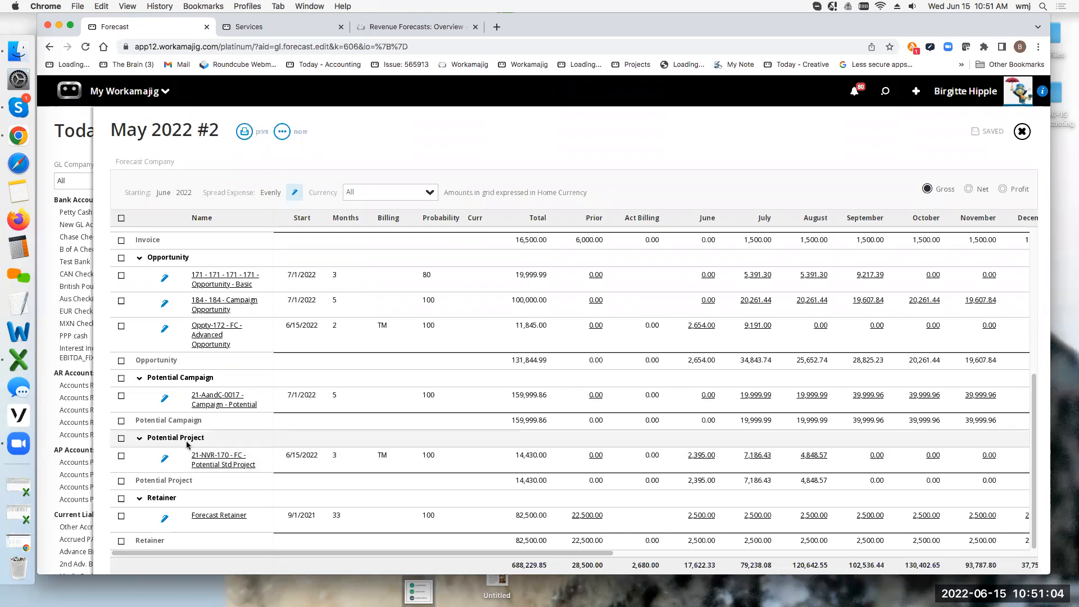
scroll(449, 477, up, 5)
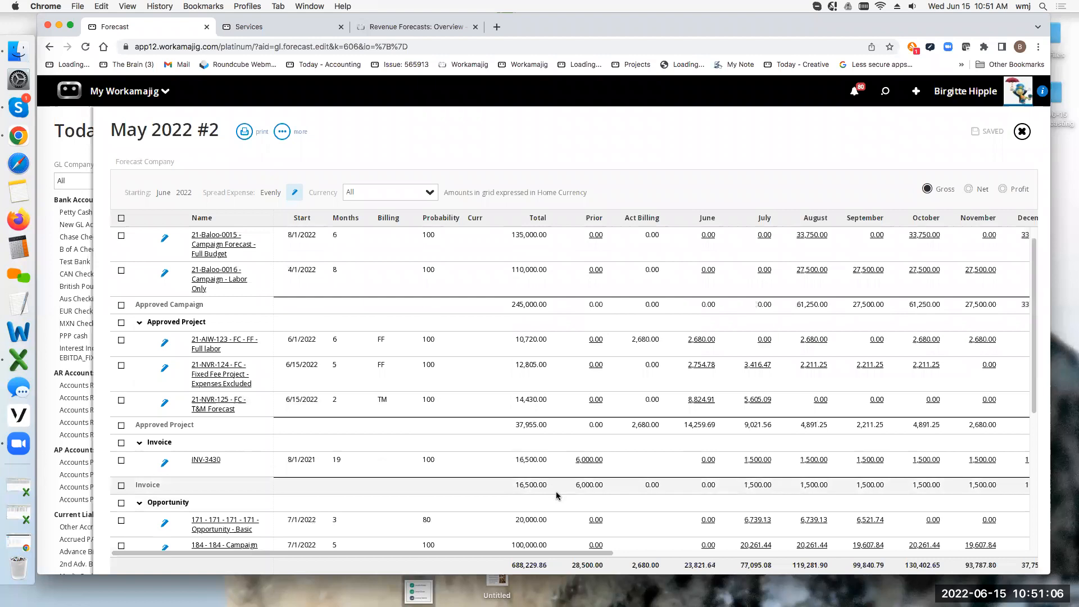
scroll(380, 460, down, 3)
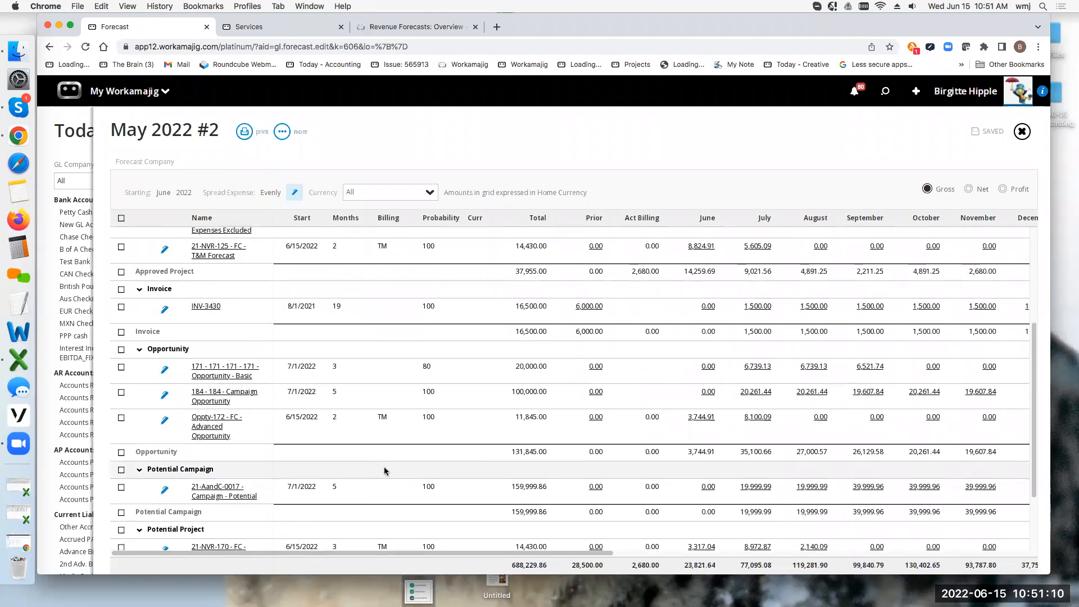
scroll(193, 272, up, 3)
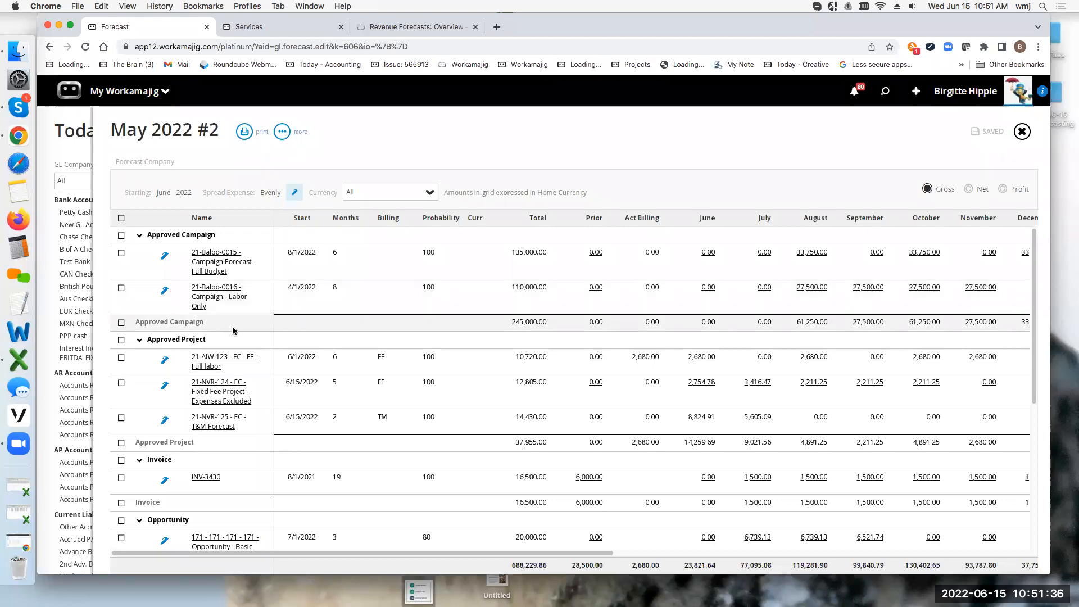
click(207, 481)
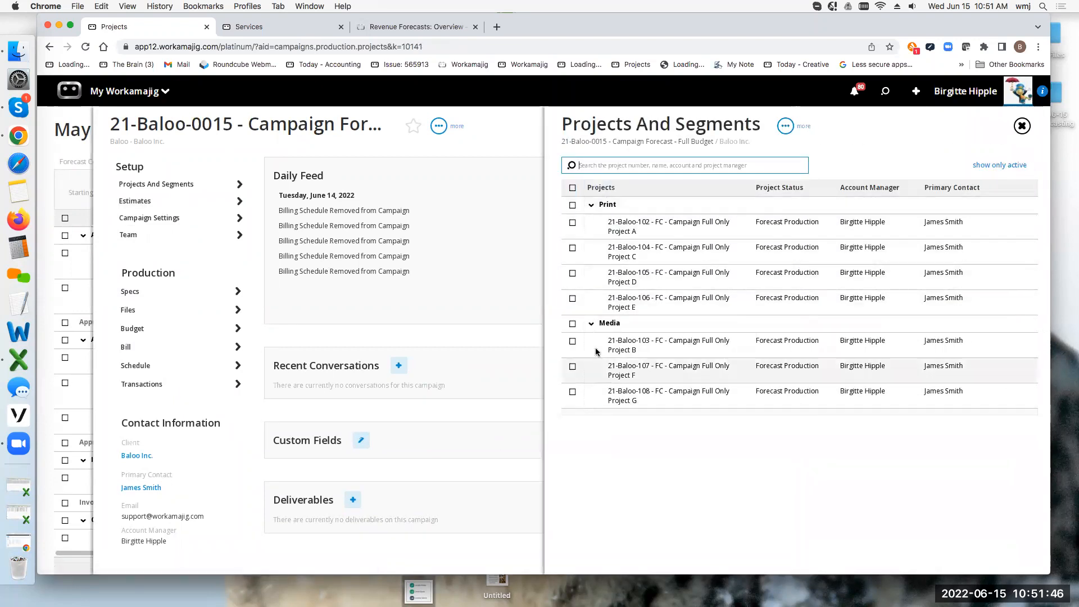
click(326, 150)
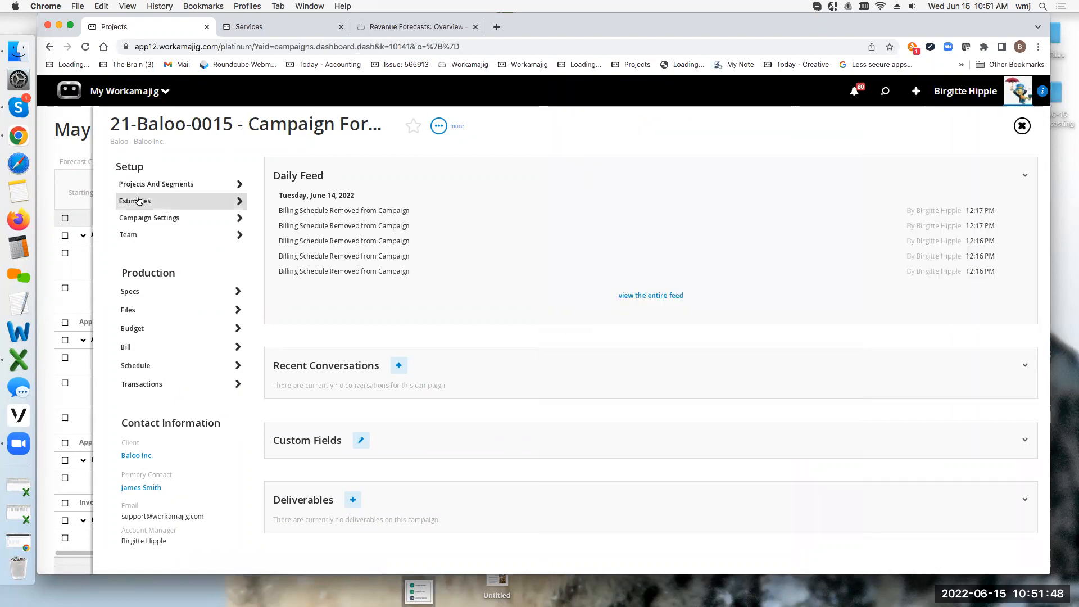
click(136, 202)
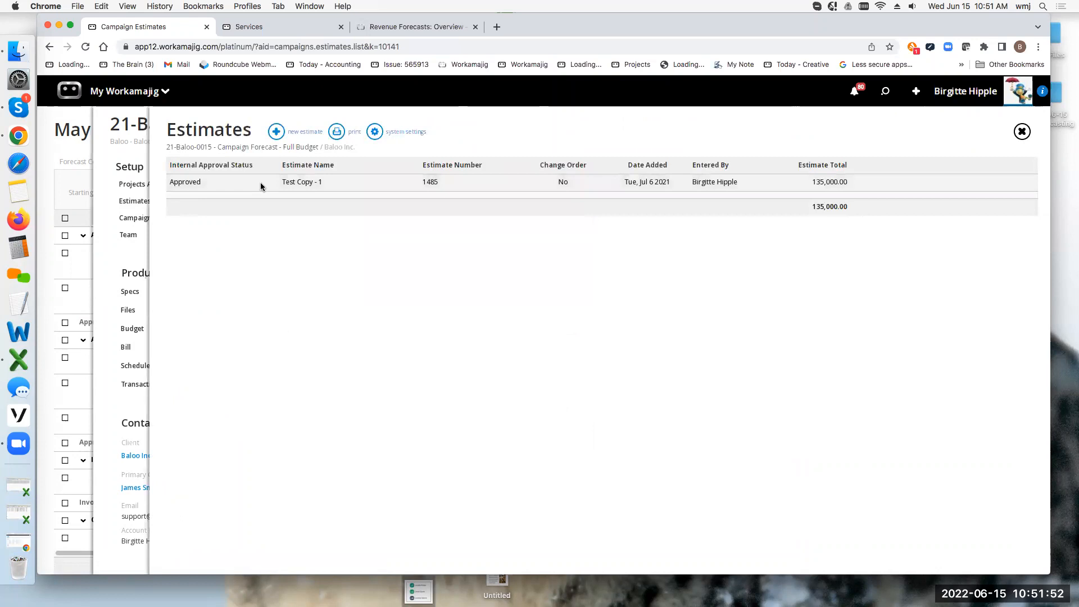
- Review the 21-Baloo-0015 campaign's Test Copy estimate and the estimate types offered for a new estimate, and leave without saving
click(288, 182)
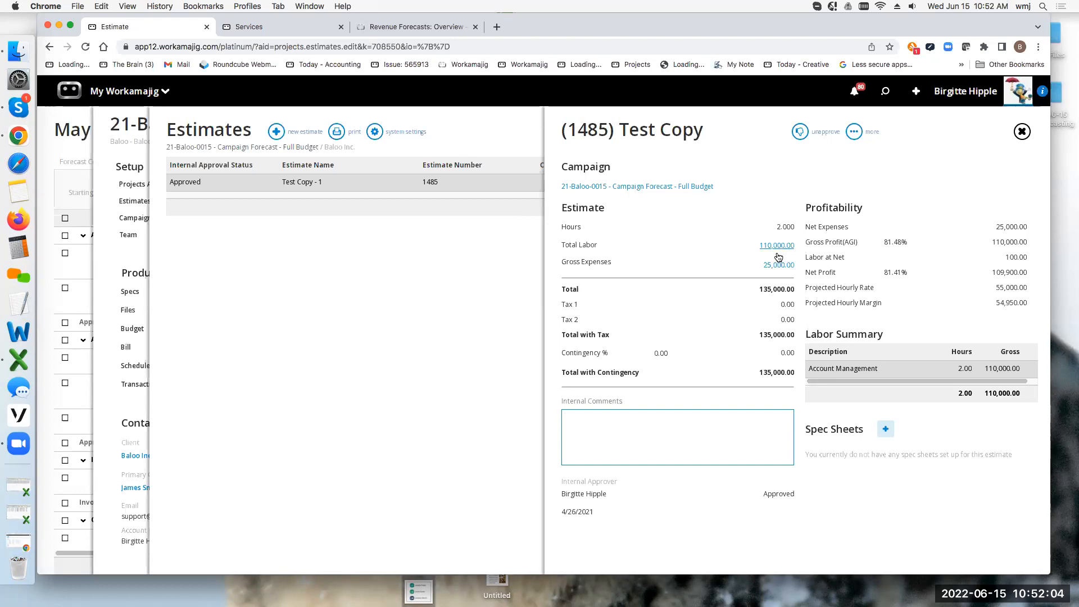
click(465, 279)
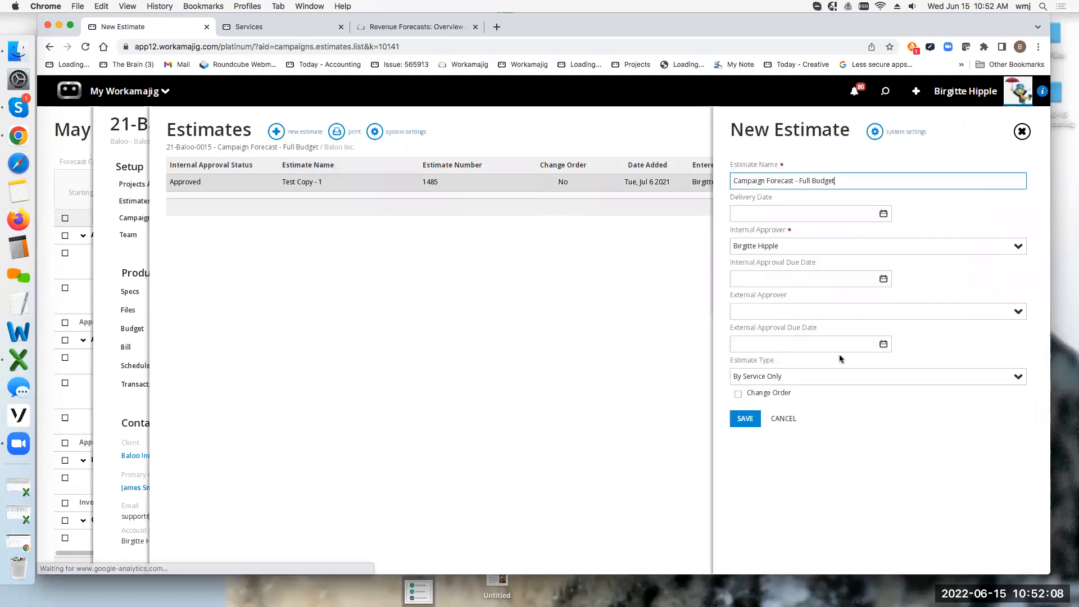
click(1015, 382)
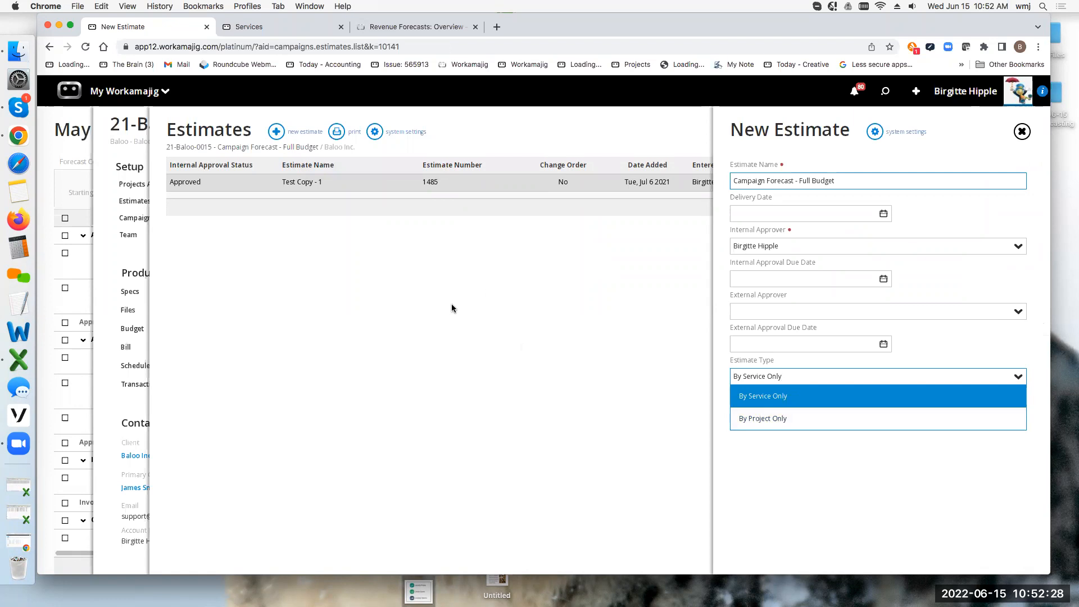
click(131, 140)
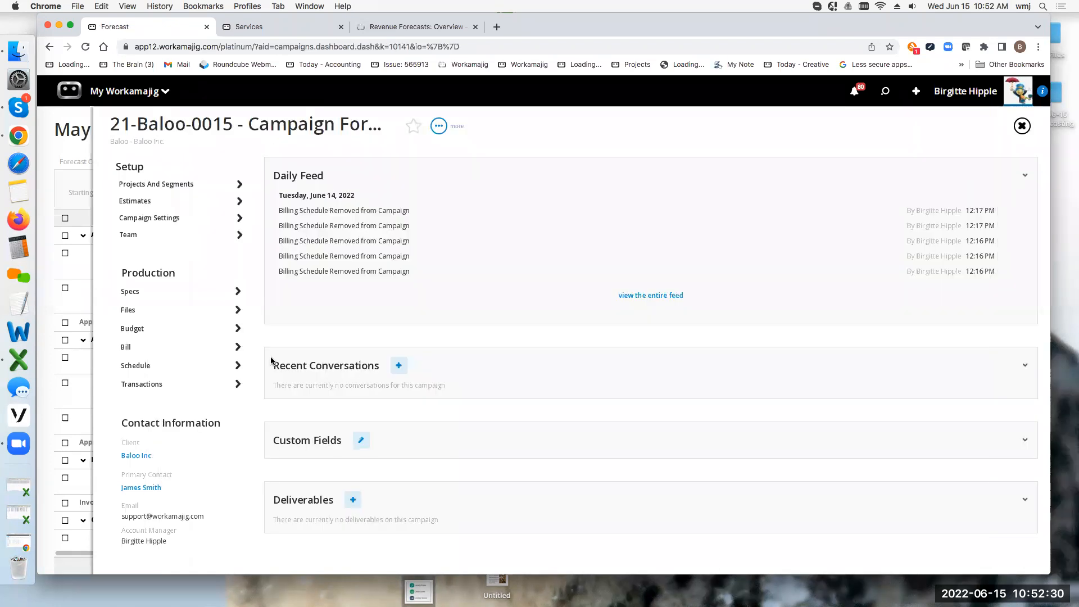
- Inspect the 21-Baloo-0015 campaign's billing settings and billing schedule, and return to the May 2022 #2 forecast
click(150, 219)
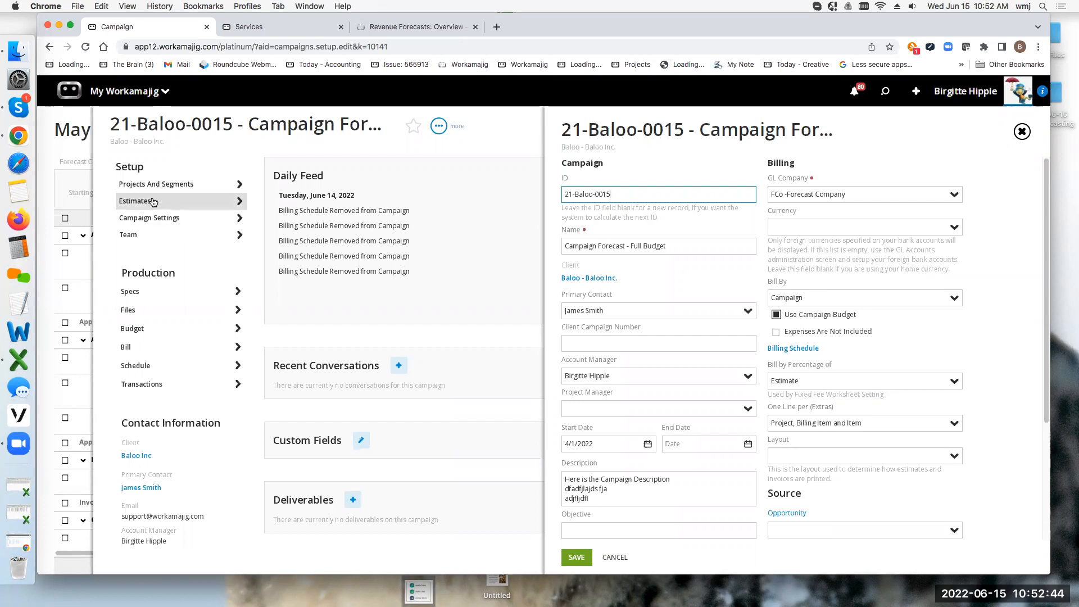
click(793, 348)
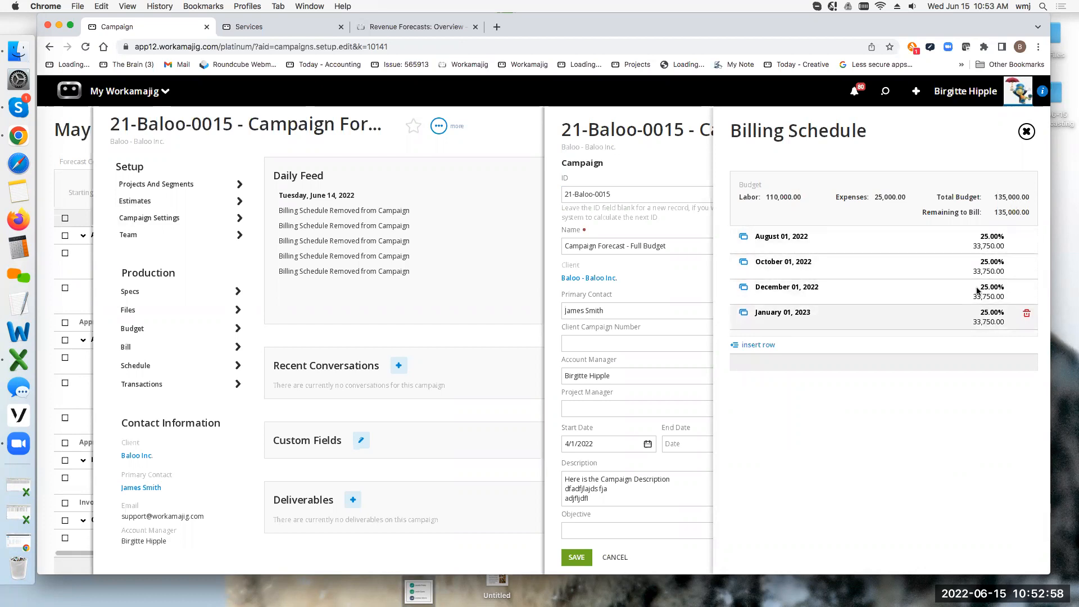
click(1026, 132)
click(1025, 131)
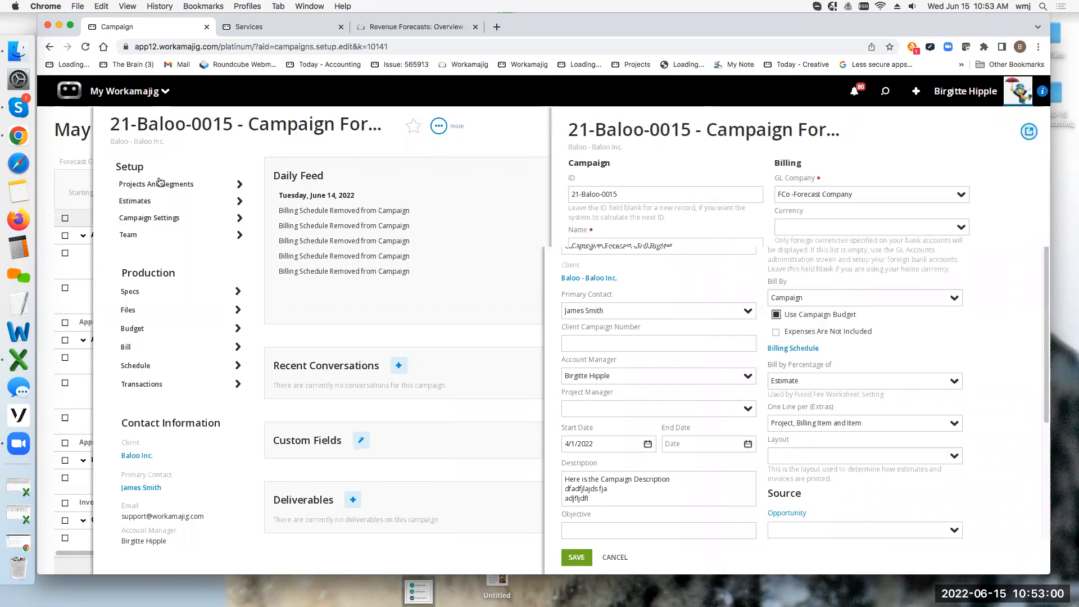
click(1022, 131)
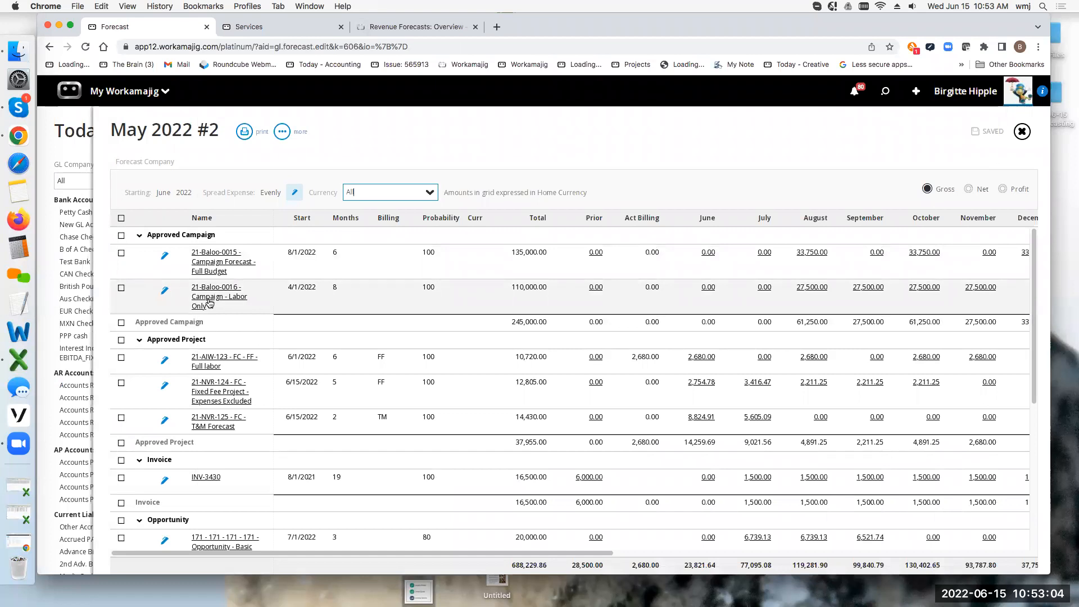
- Open the 21-Baloo-0016 campaign from the forecast and examine its estimates list and campaign settings
click(209, 303)
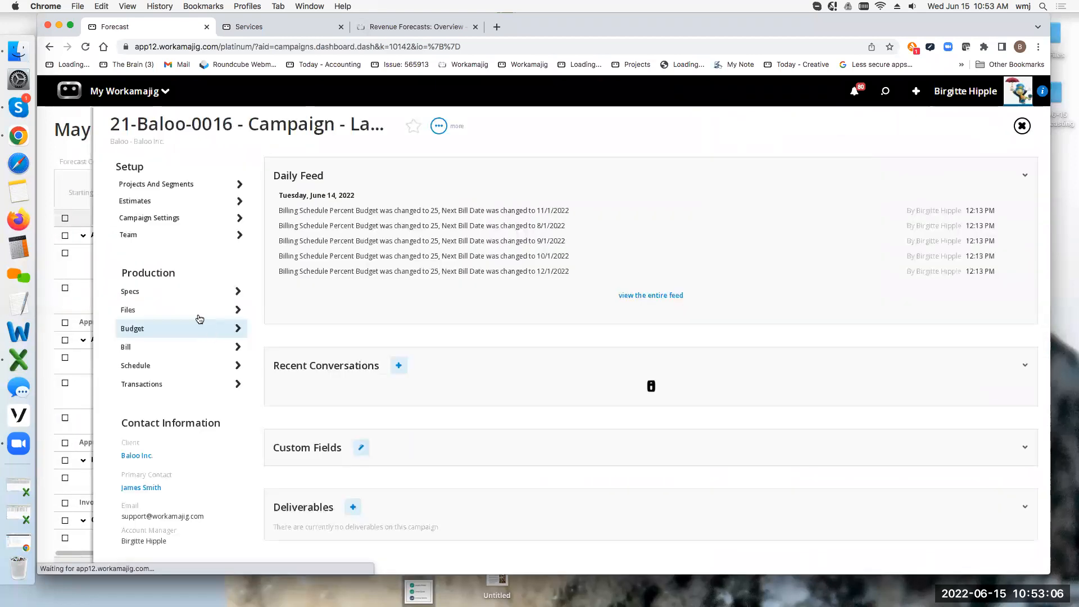
click(136, 202)
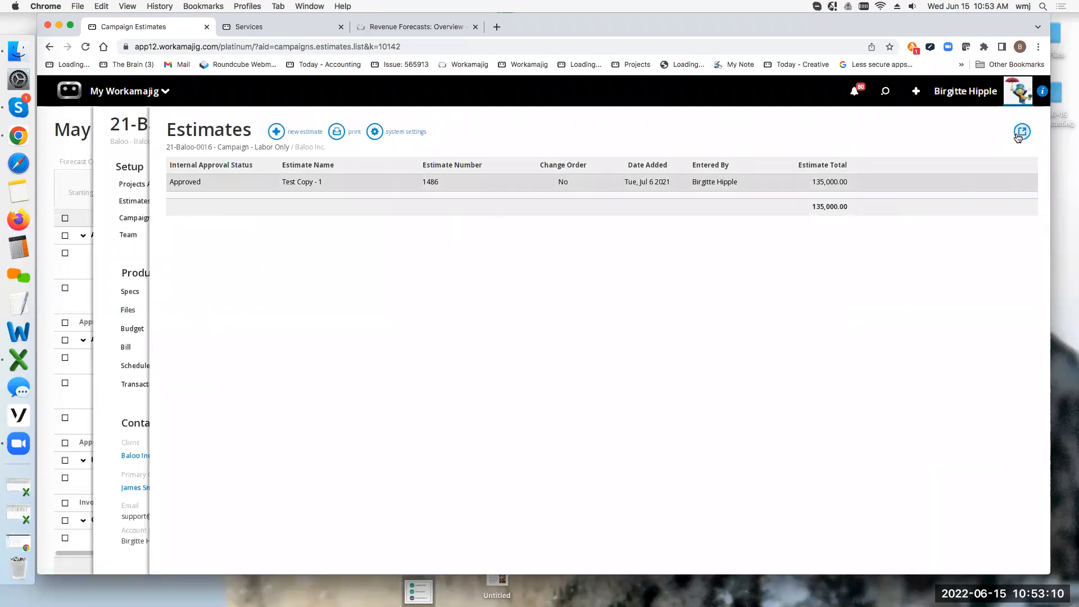
click(1022, 131)
click(148, 218)
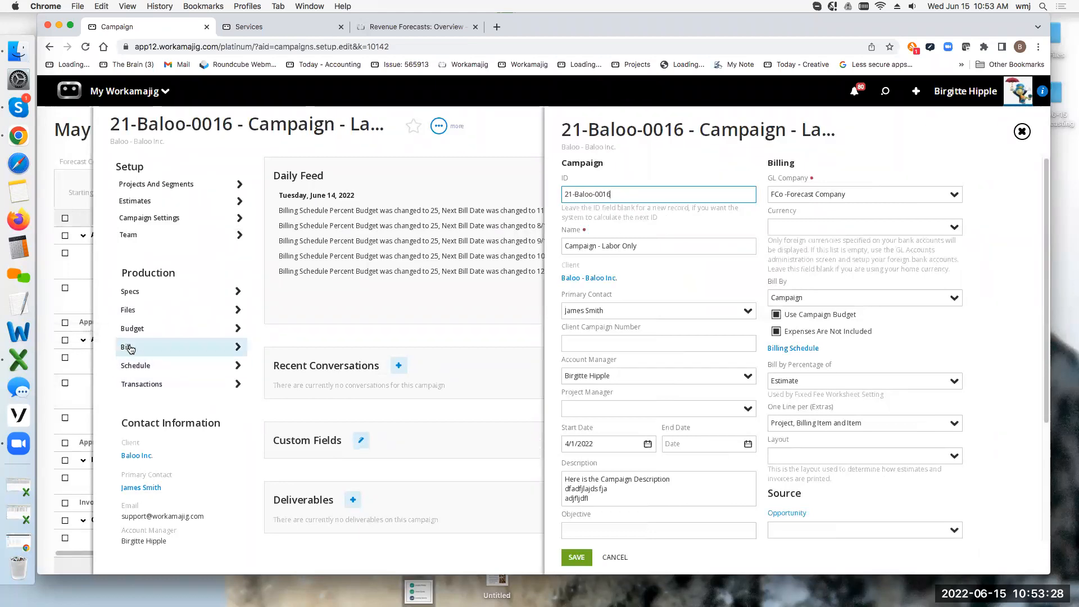
- View the 21-Baloo-0016 campaign's billing with Invoice By set to % of Segment, and close it without creating an invoice
click(128, 347)
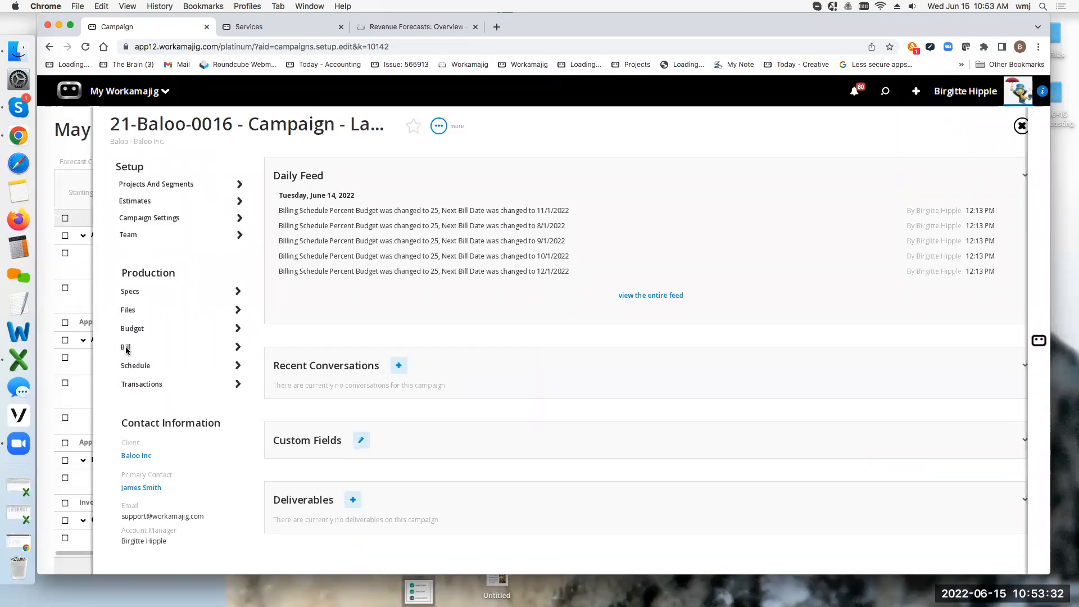
click(126, 349)
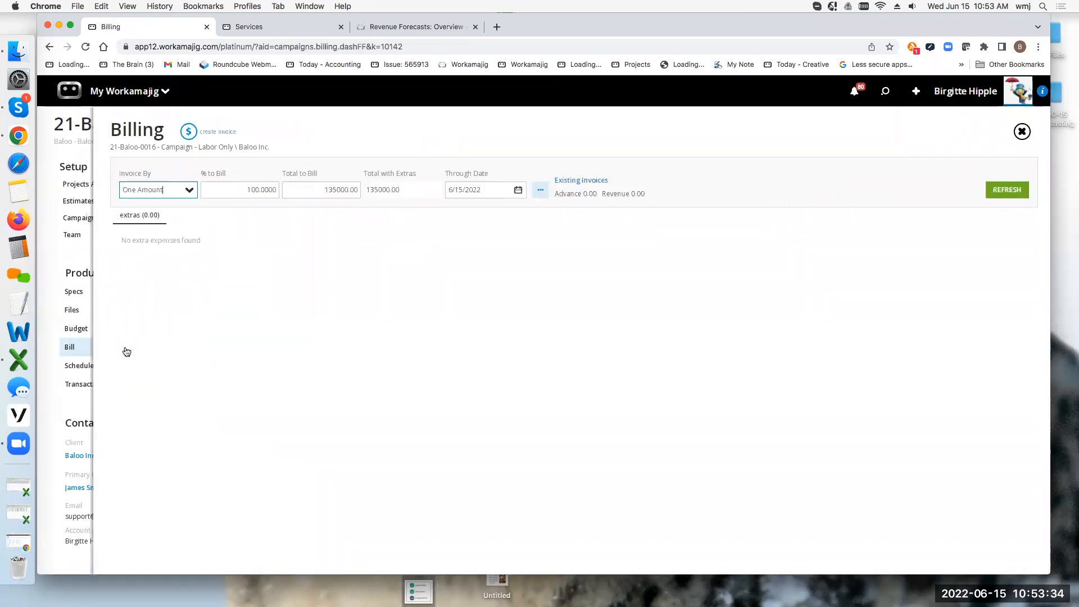
click(191, 193)
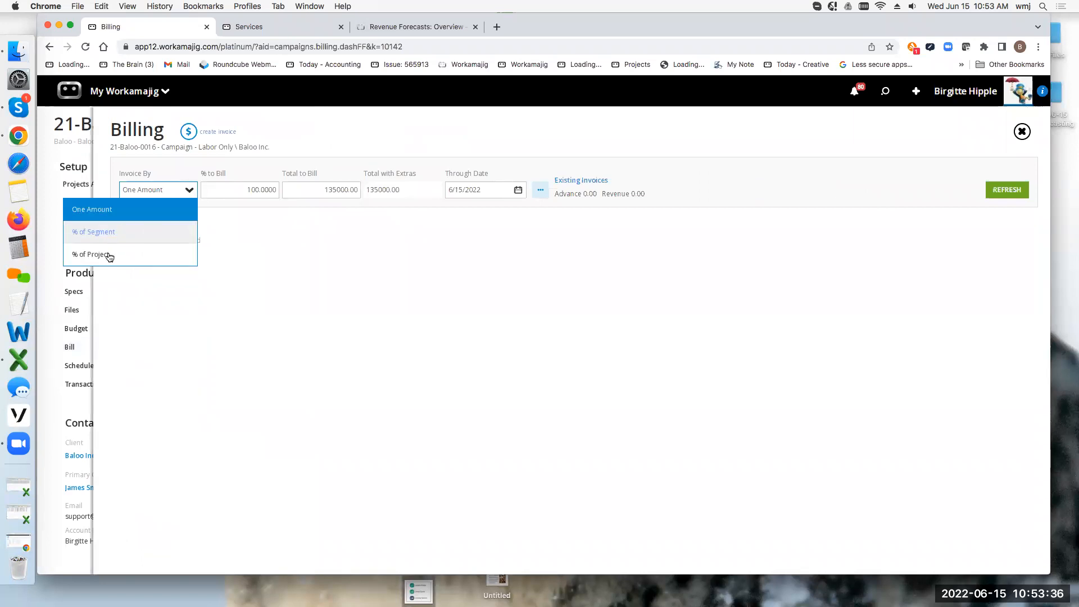
click(120, 232)
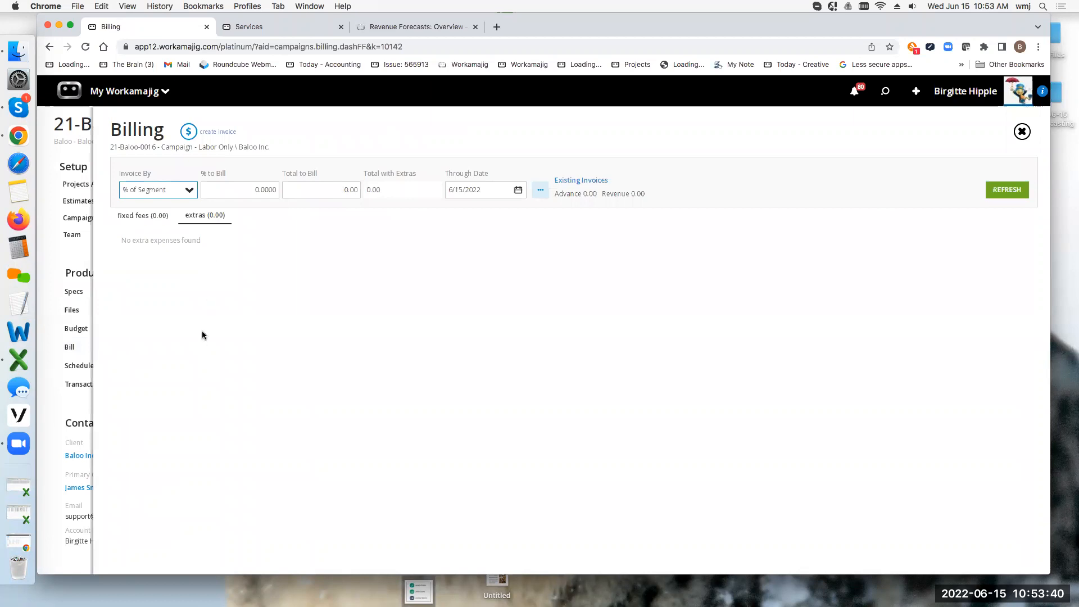
click(1023, 132)
- Examine the 21-Baloo-0016 campaign's expense exclusion setting and billing schedule, and return to the forecast
click(161, 220)
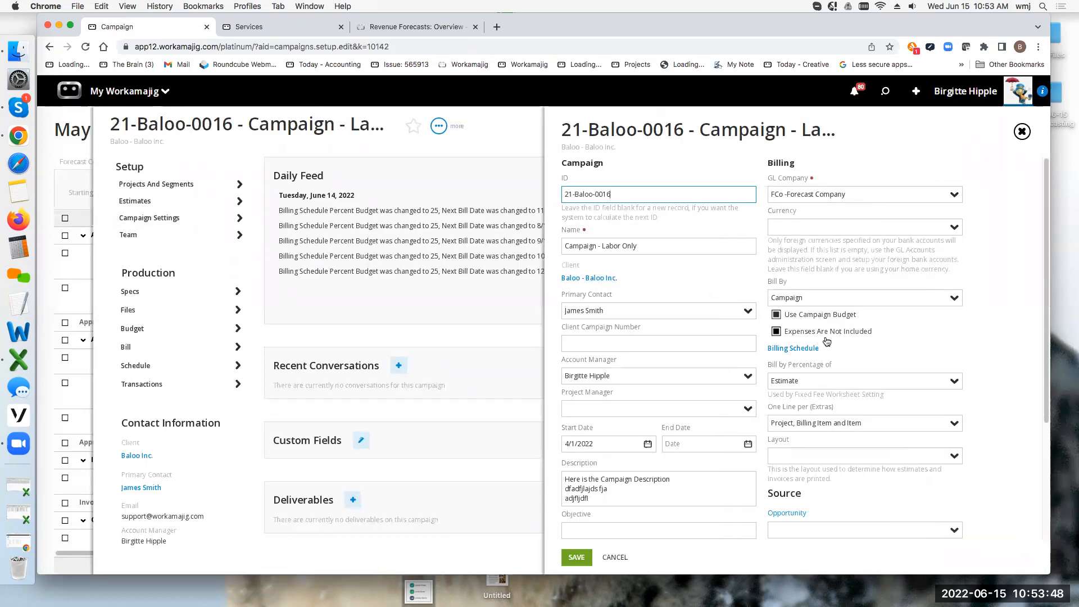
click(793, 349)
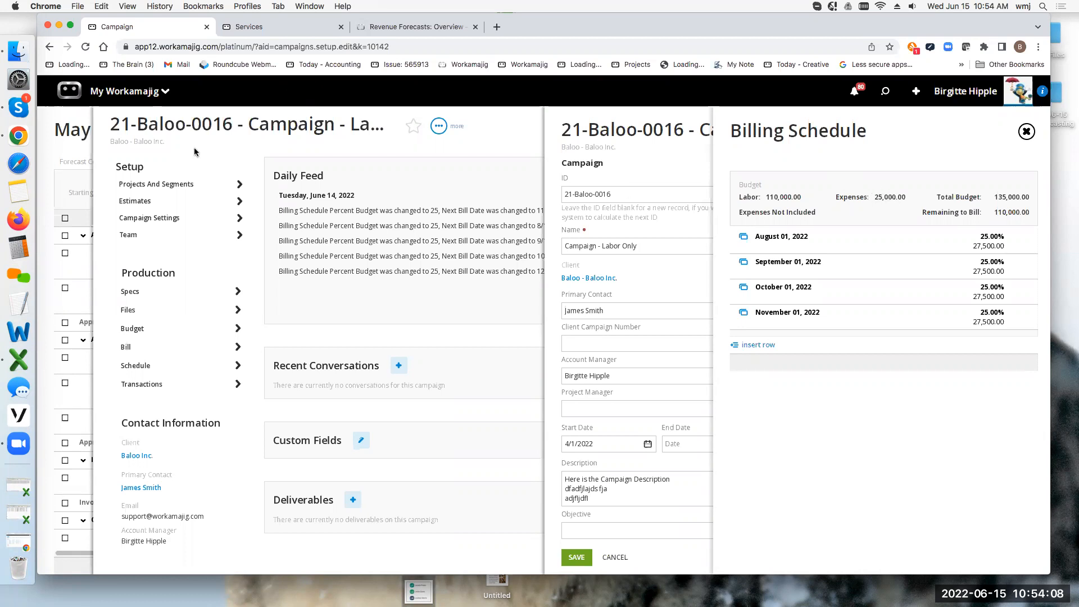
click(87, 157)
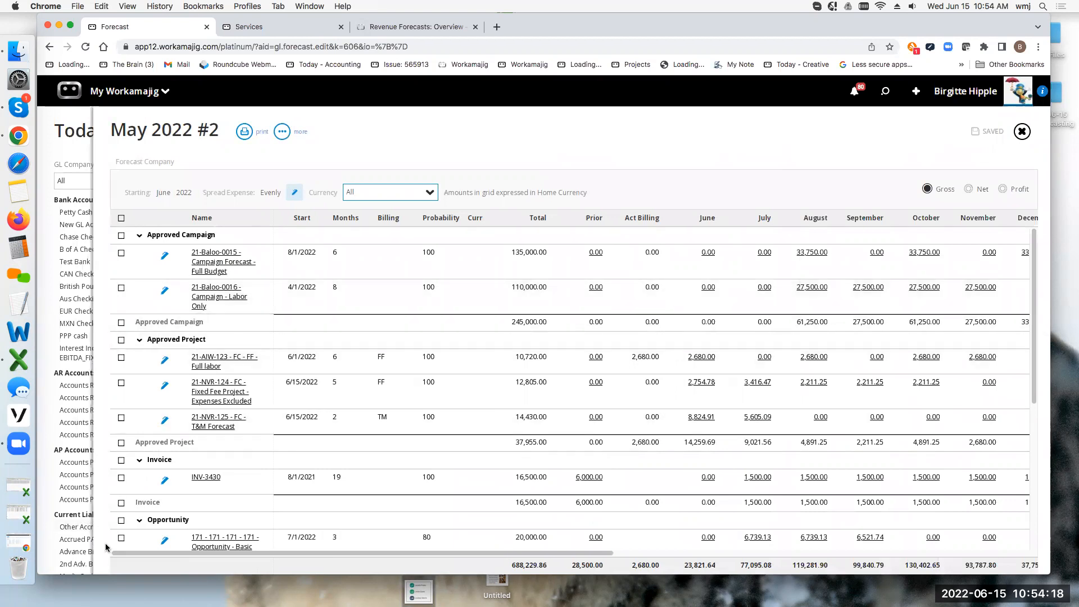
- Inspect the potential campaign 21-AandC-0017's forecast details, its Test Copy estimate and the estimate's Include in Forecast setting
scroll(201, 449, down, 5)
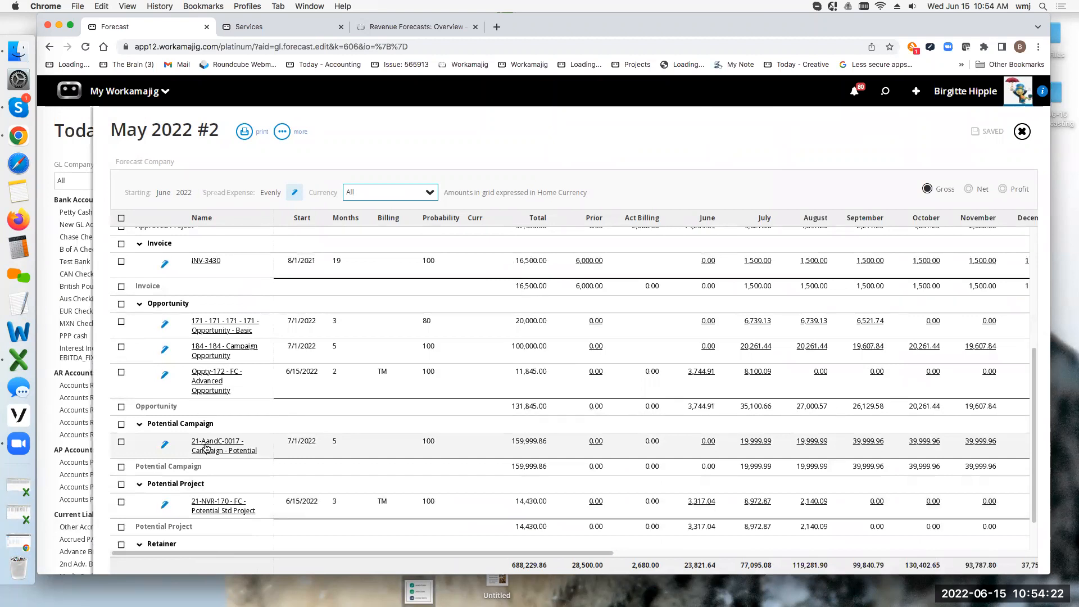
click(164, 444)
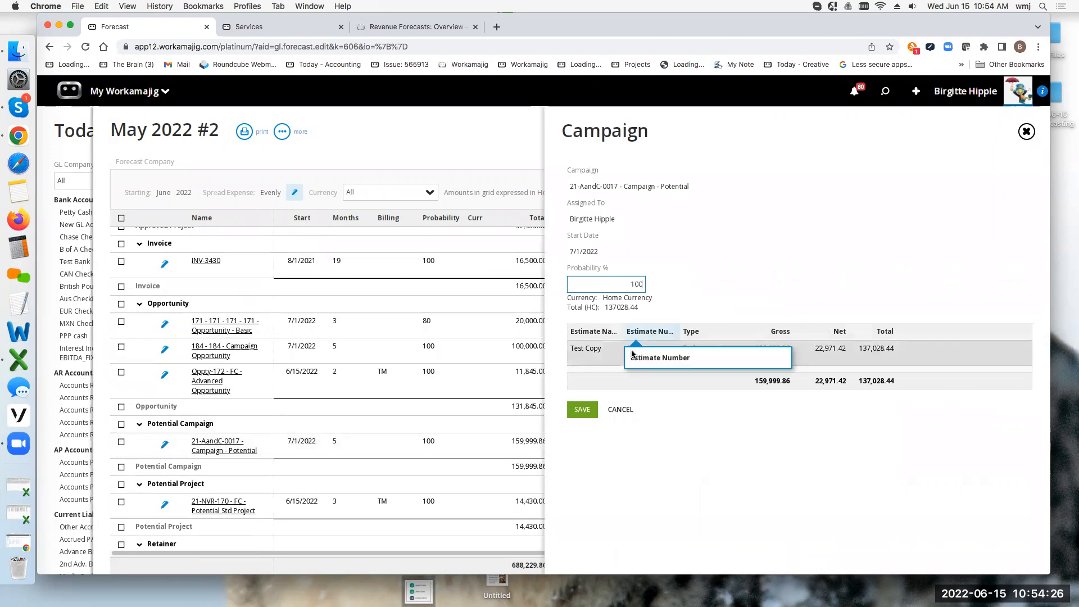
click(676, 349)
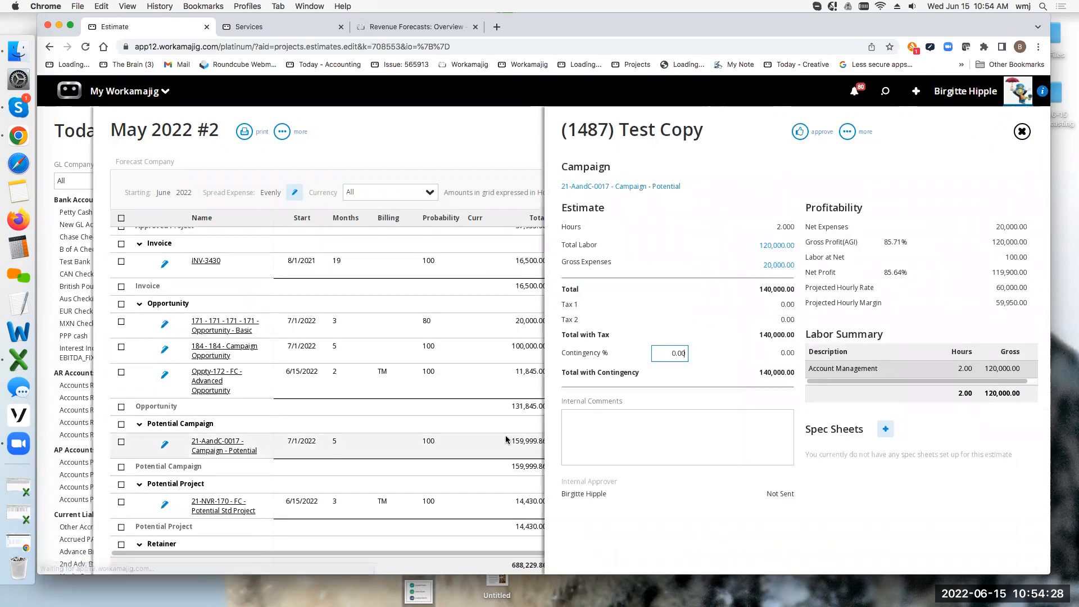
click(848, 136)
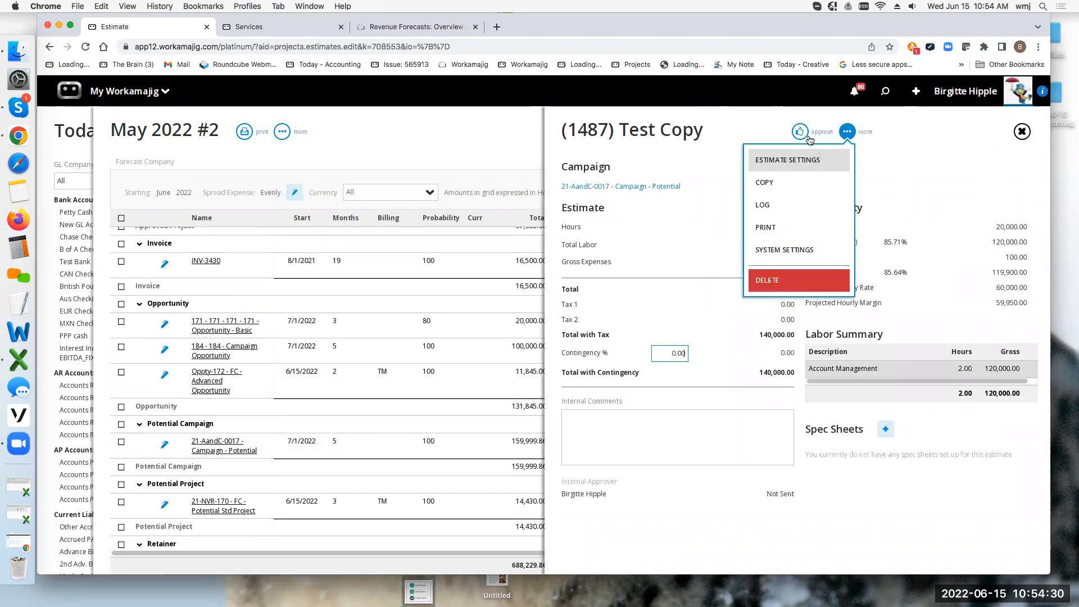
click(806, 162)
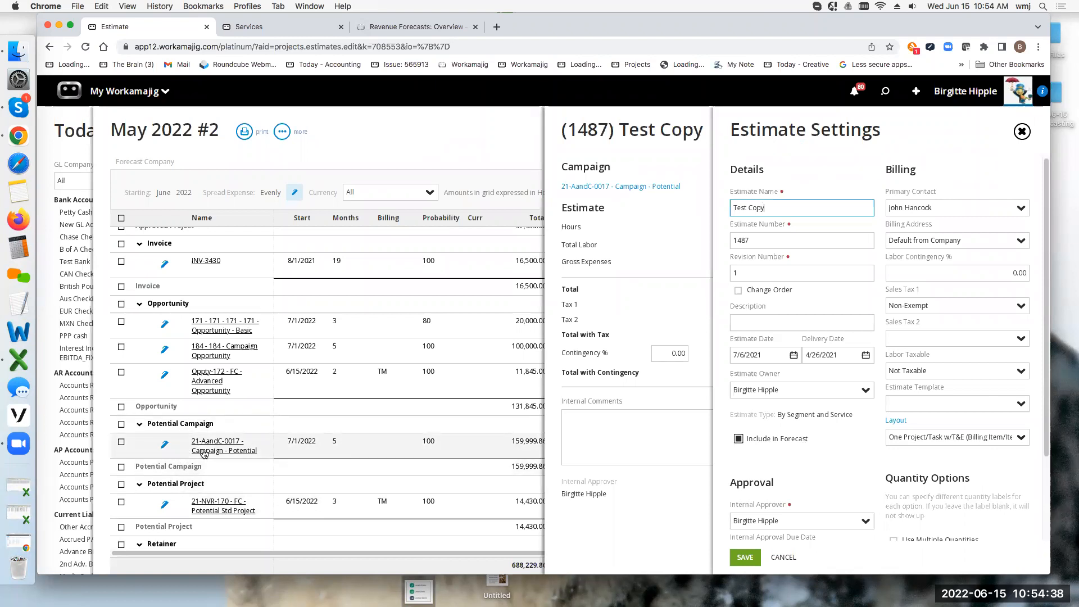
click(412, 136)
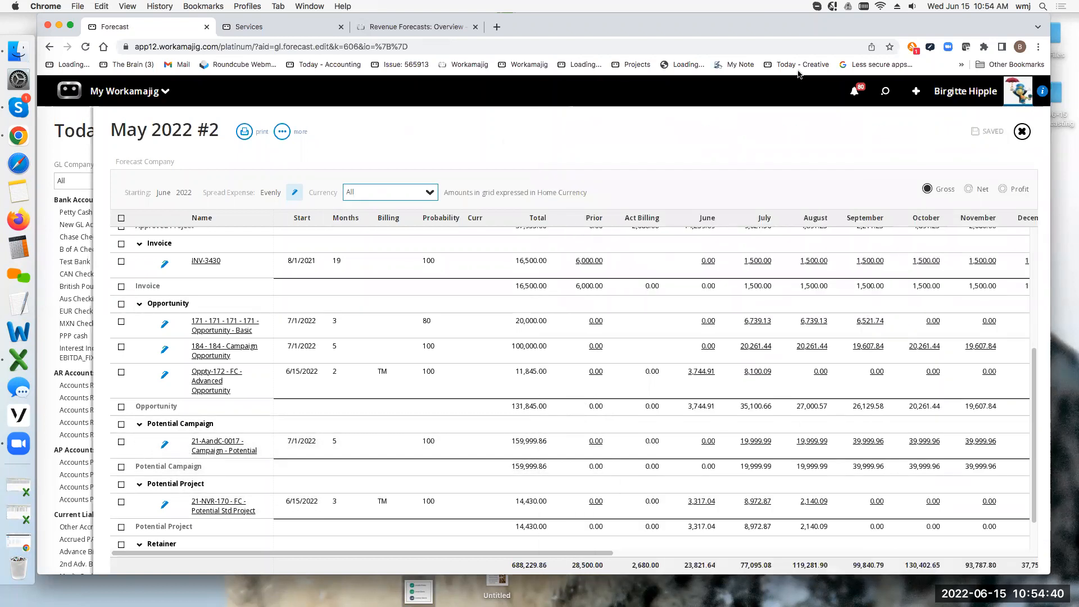
- Review the Forecast Retainer's setup, including its start date, frequency and amount per period, and return to the forecast
scroll(441, 339, down, 1)
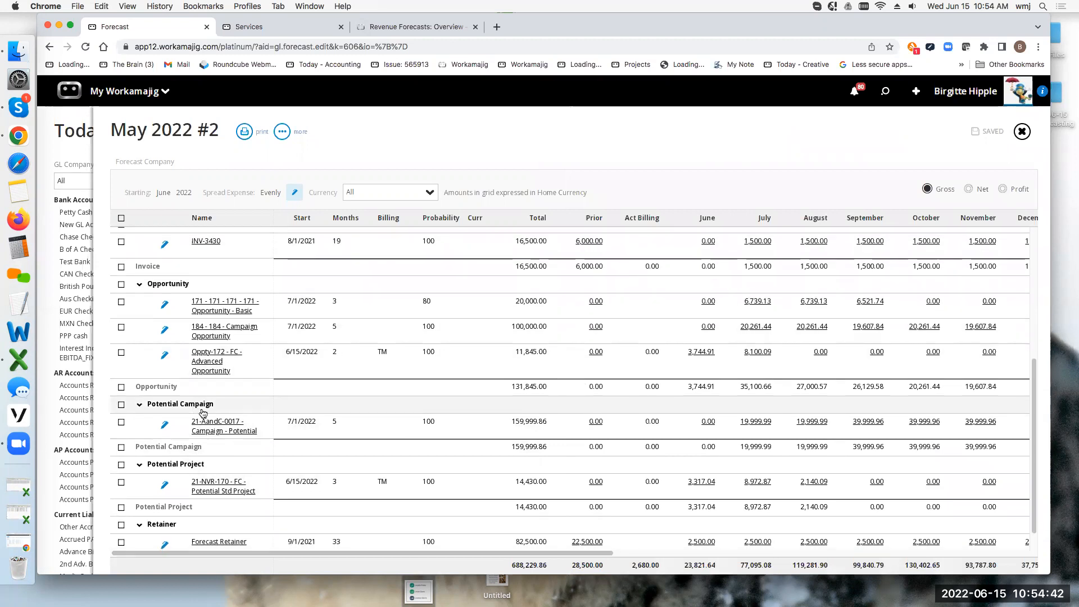
scroll(203, 413, down, 1)
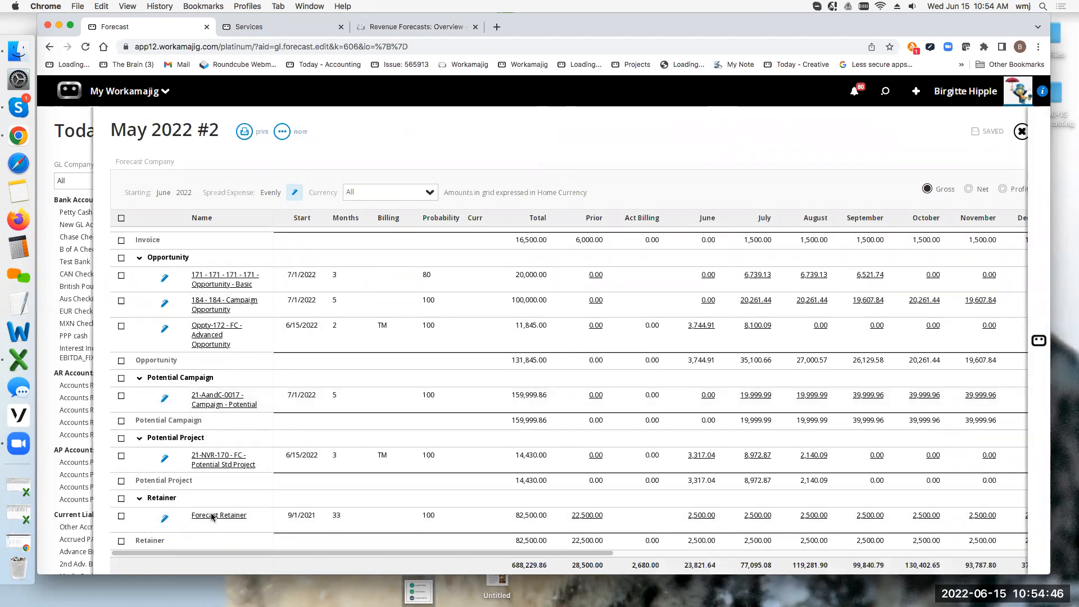
click(213, 516)
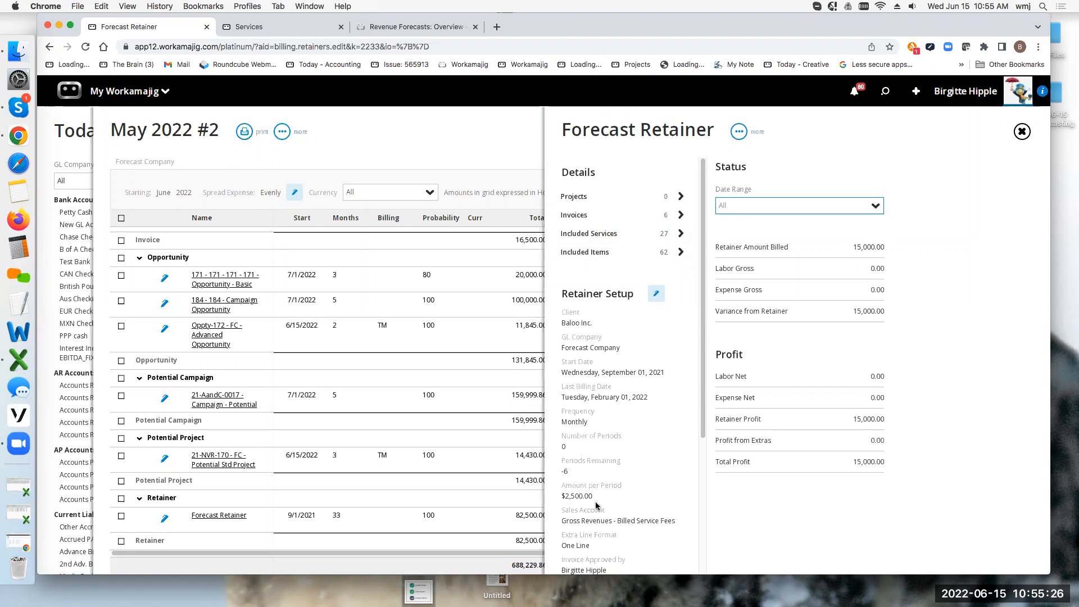
click(492, 163)
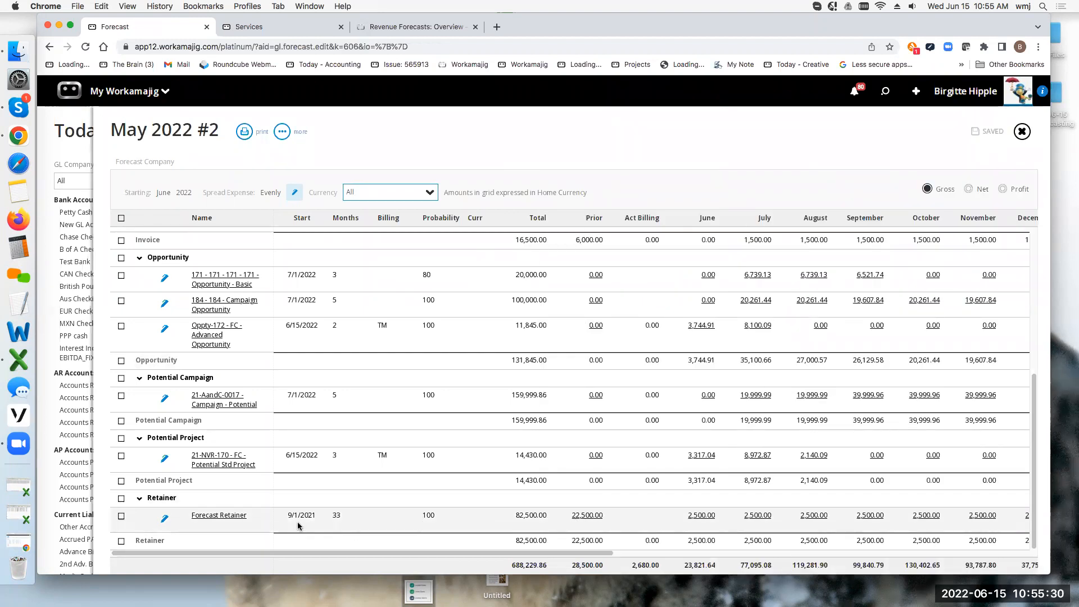
- Check the total revenue and probability in the basic opportunity 171's edit form, and return to the forecast without saving
scroll(182, 418, up, 2)
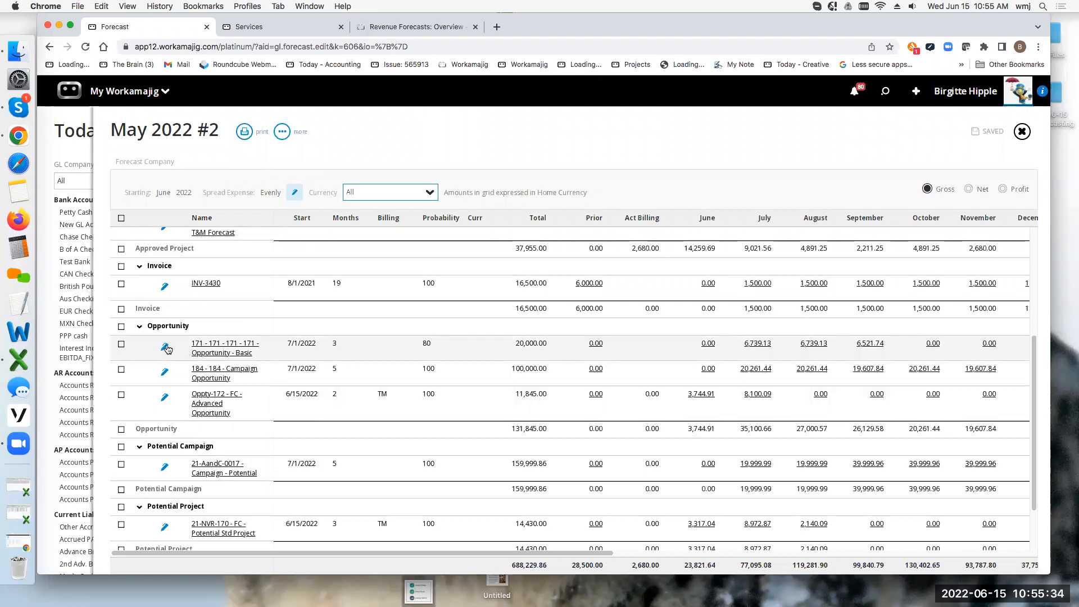
click(211, 348)
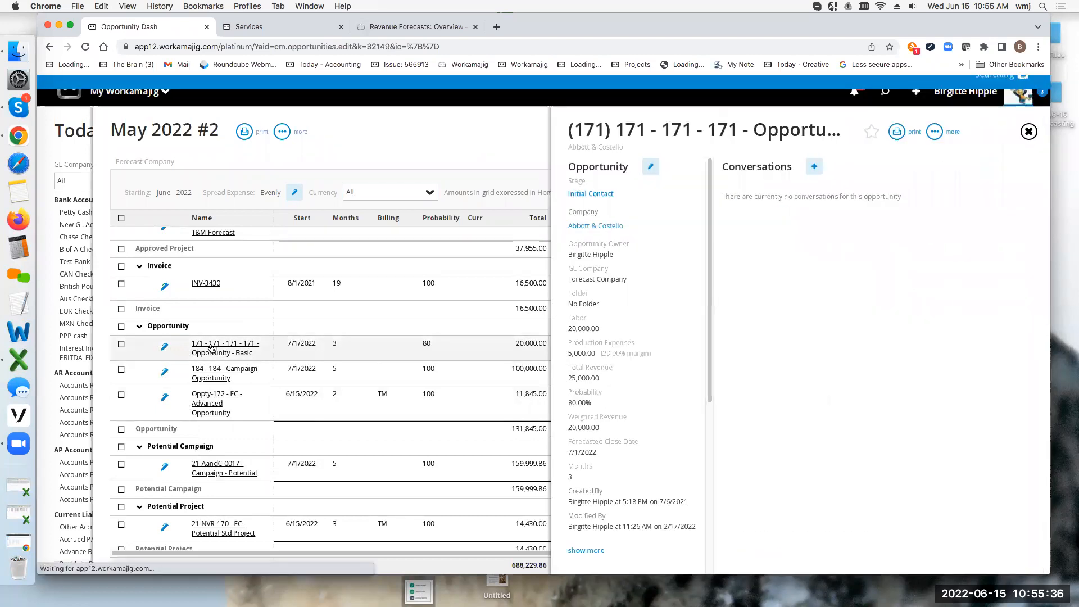
click(645, 167)
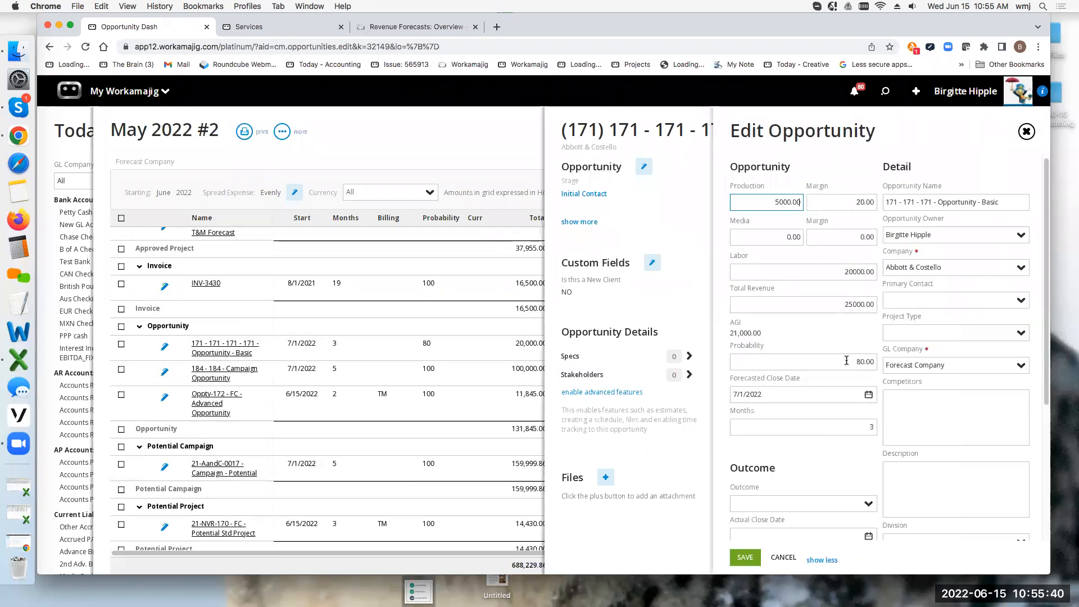
drag(844, 304, 875, 304)
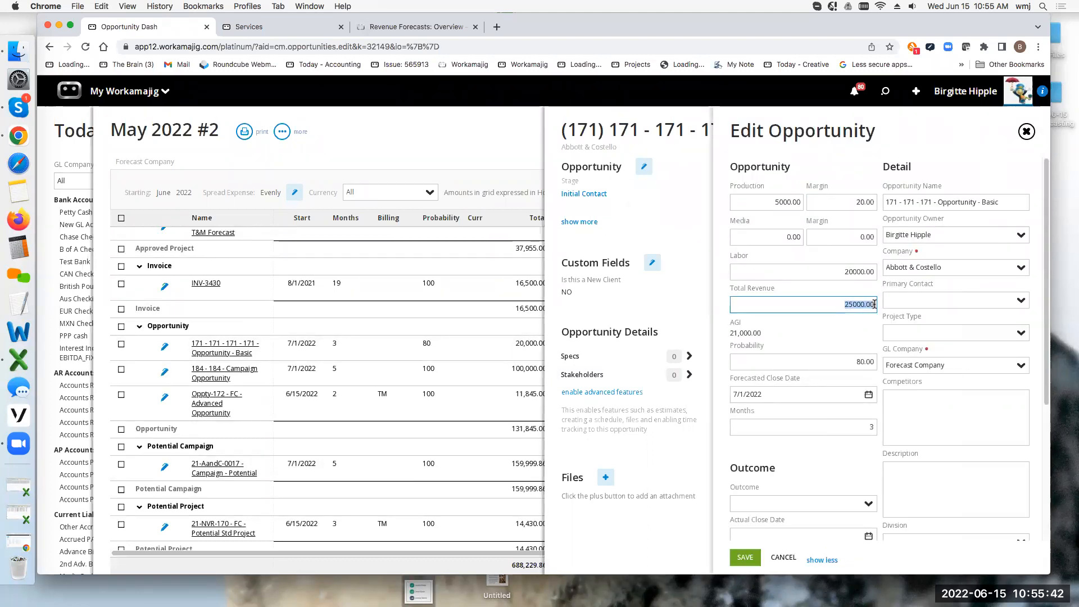
drag(846, 362, 882, 363)
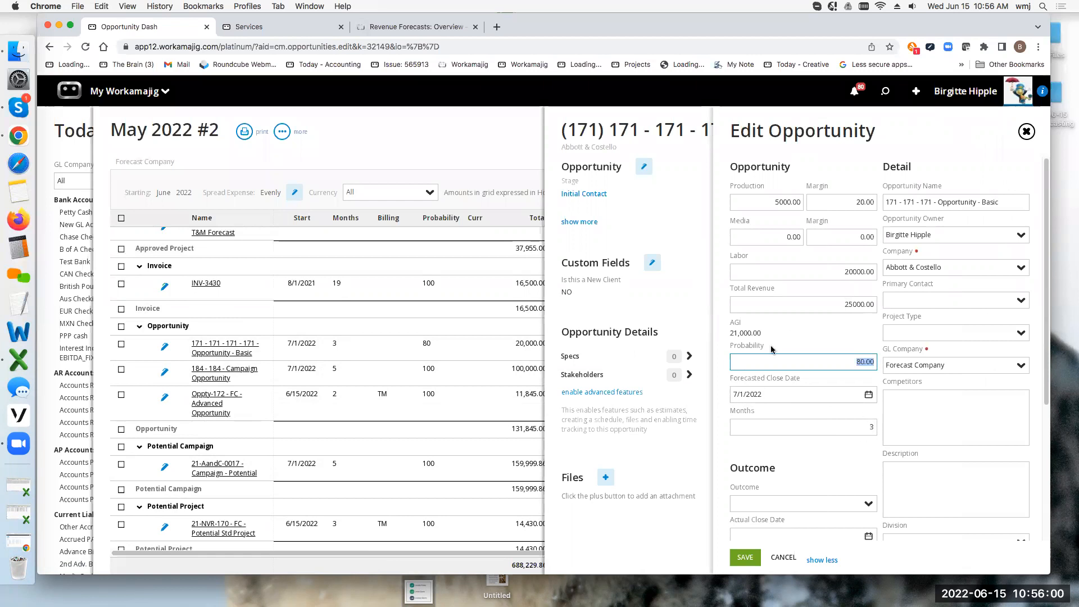
click(489, 152)
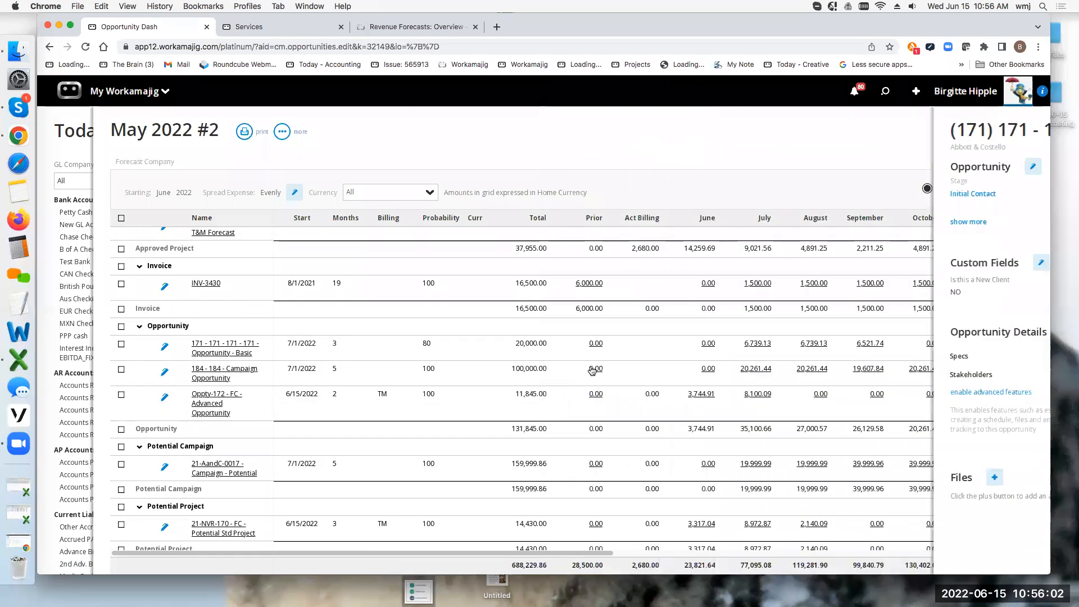
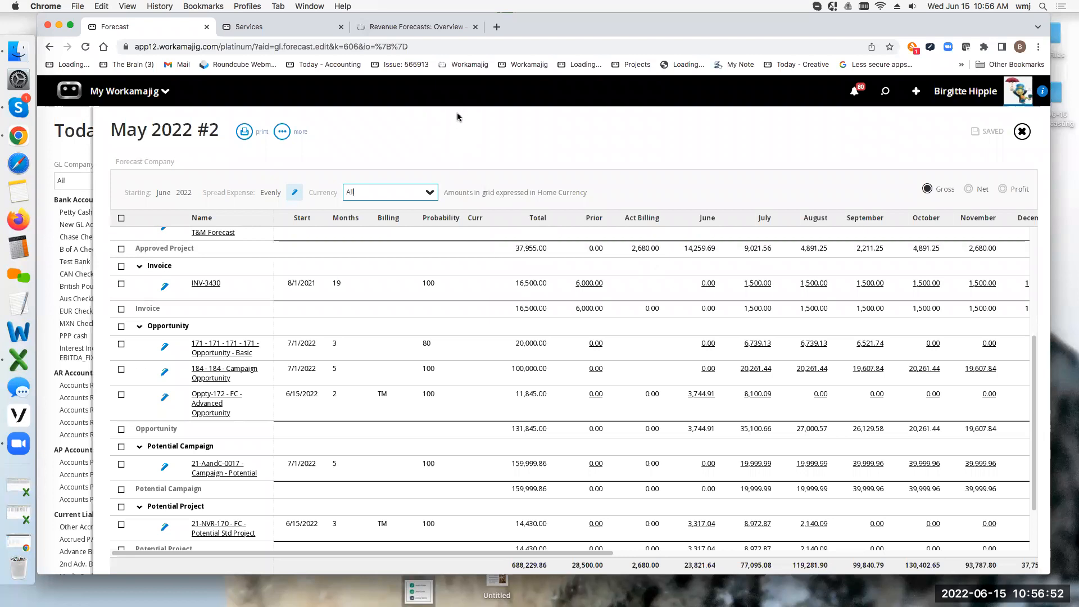
- Review the potential project 21-NVR-170's forecast details and estimate, look at its project page, and return to the forecast
scroll(441, 435, down, 3)
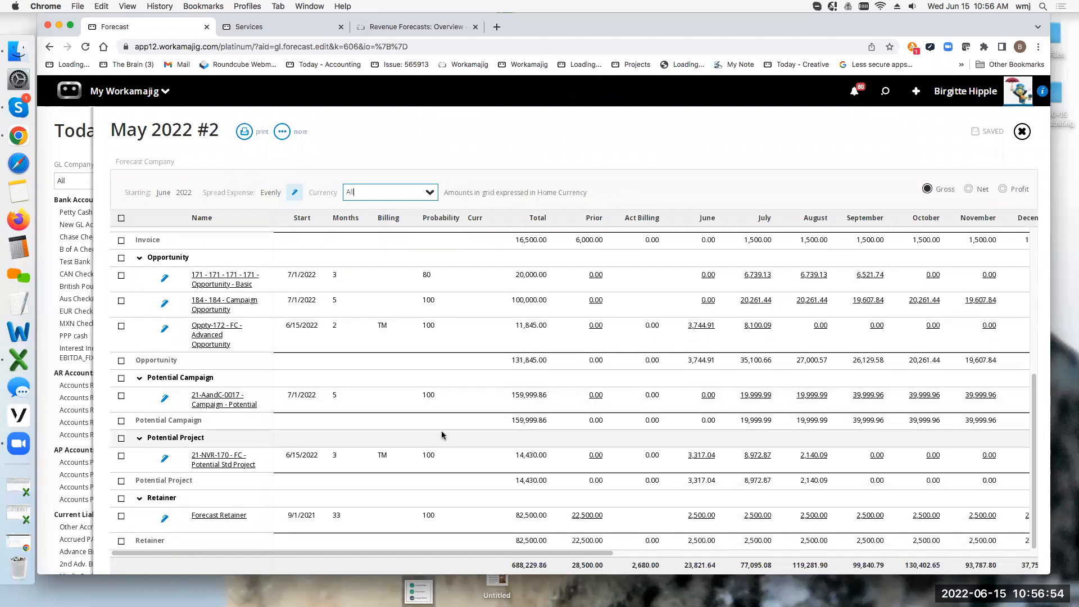
scroll(442, 433, up, 3)
scroll(441, 422, down, 3)
scroll(442, 418, down, 1)
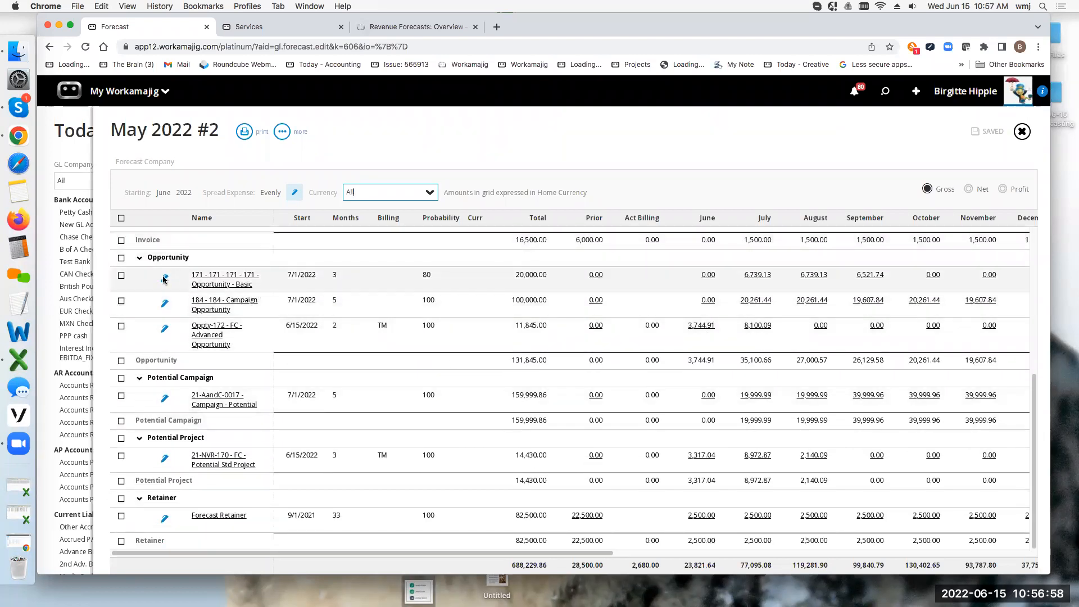
click(164, 462)
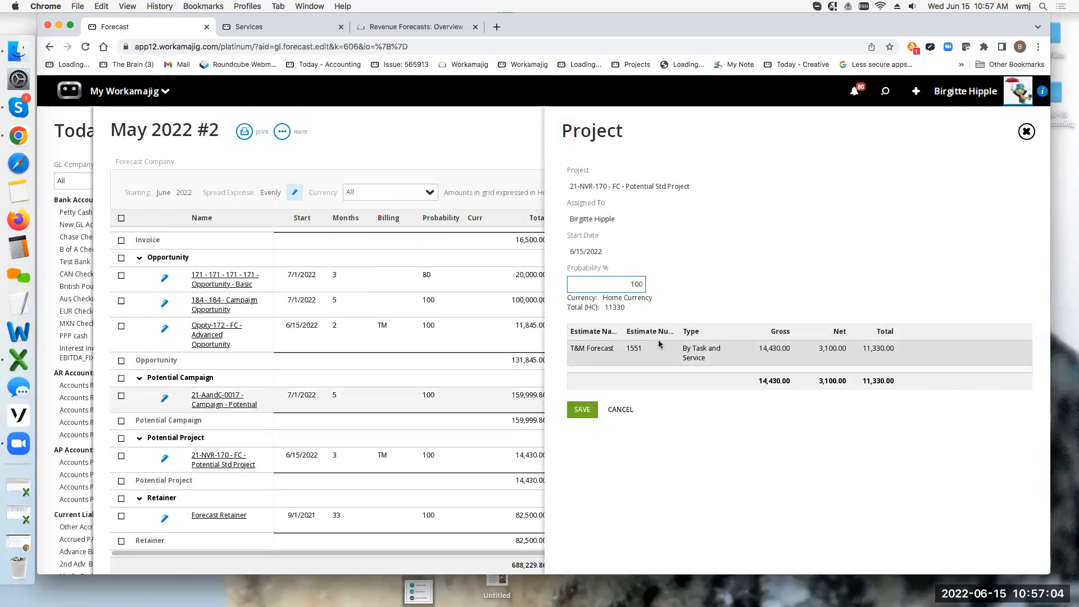
click(282, 132)
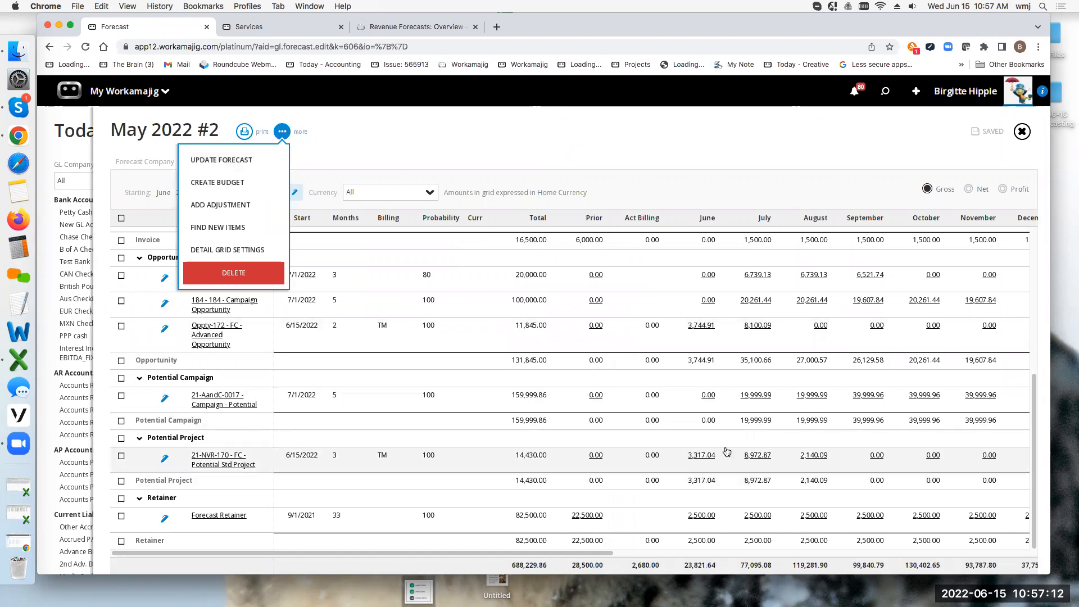
click(476, 246)
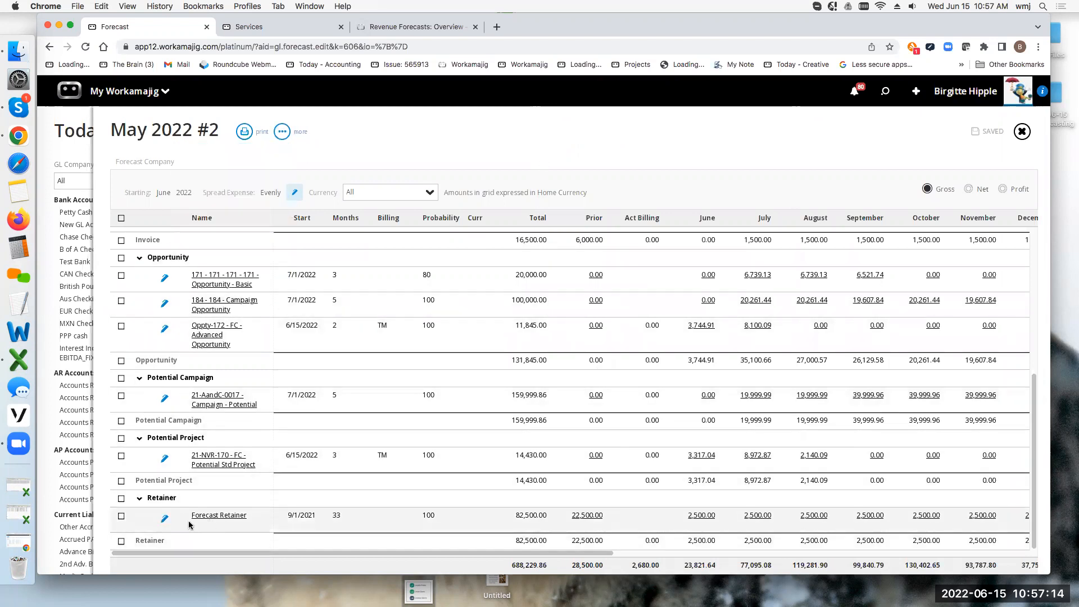
click(214, 461)
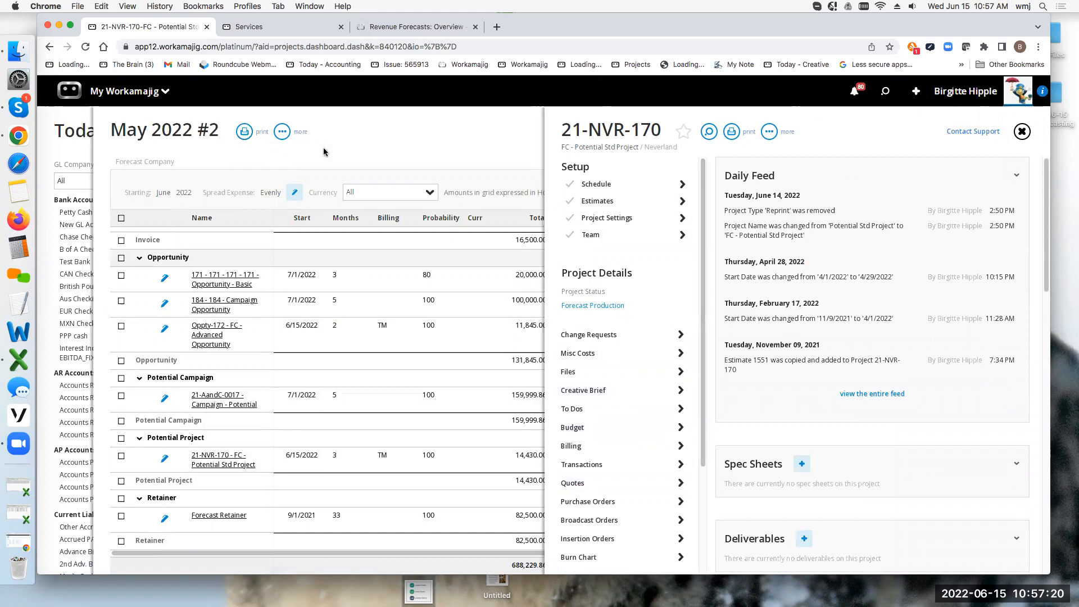
click(380, 144)
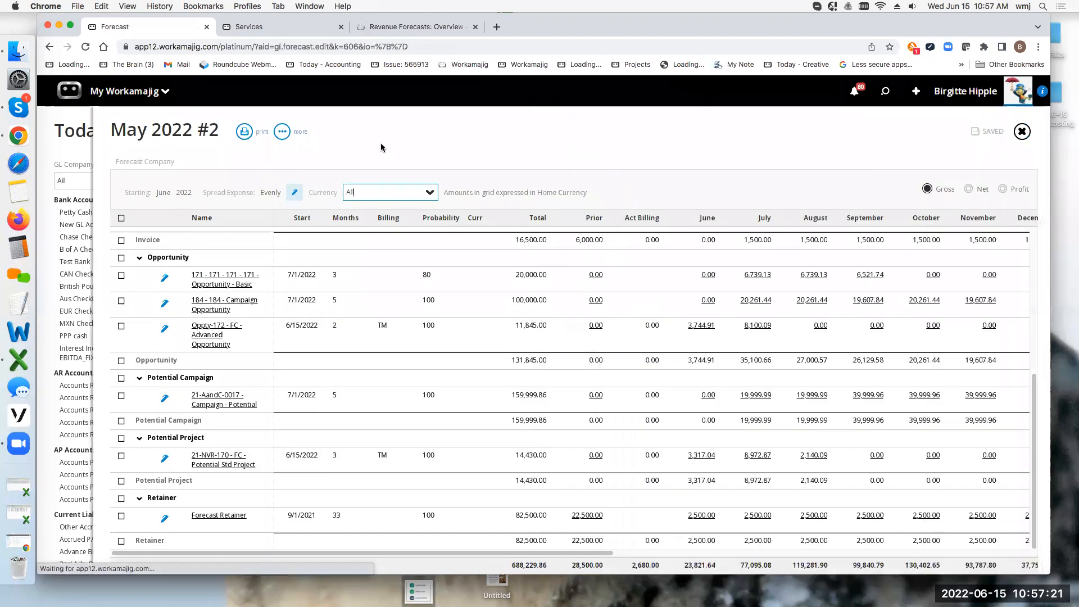
- Inspect the July account breakdown of the basic opportunity 171 and close it
click(758, 275)
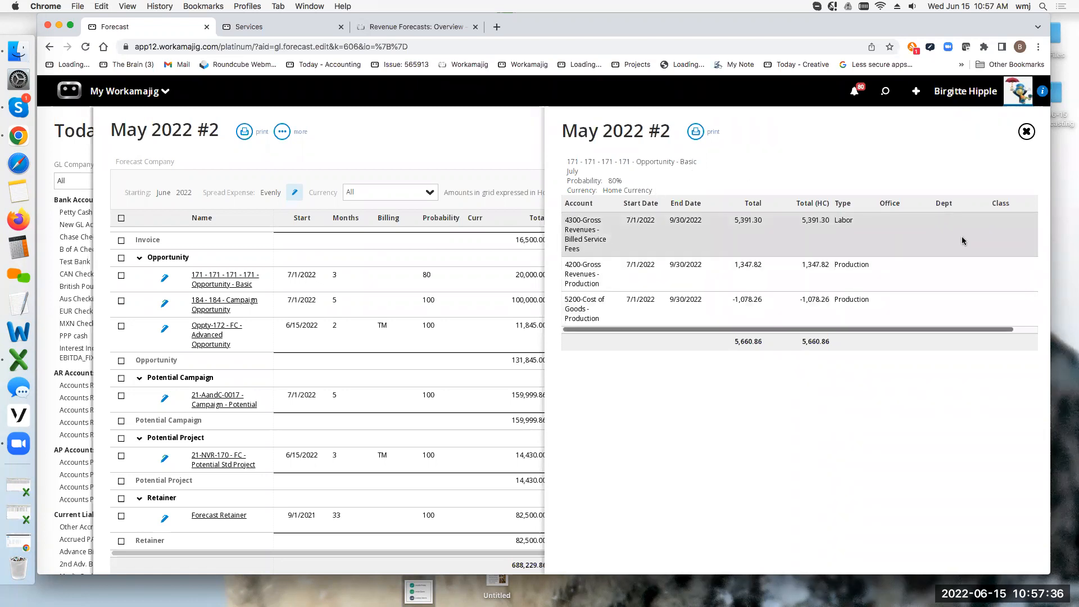
click(1026, 131)
- Open a new forecast adjustment, view its available Item and Service types, and leave it without saving
scroll(569, 386, up, 5)
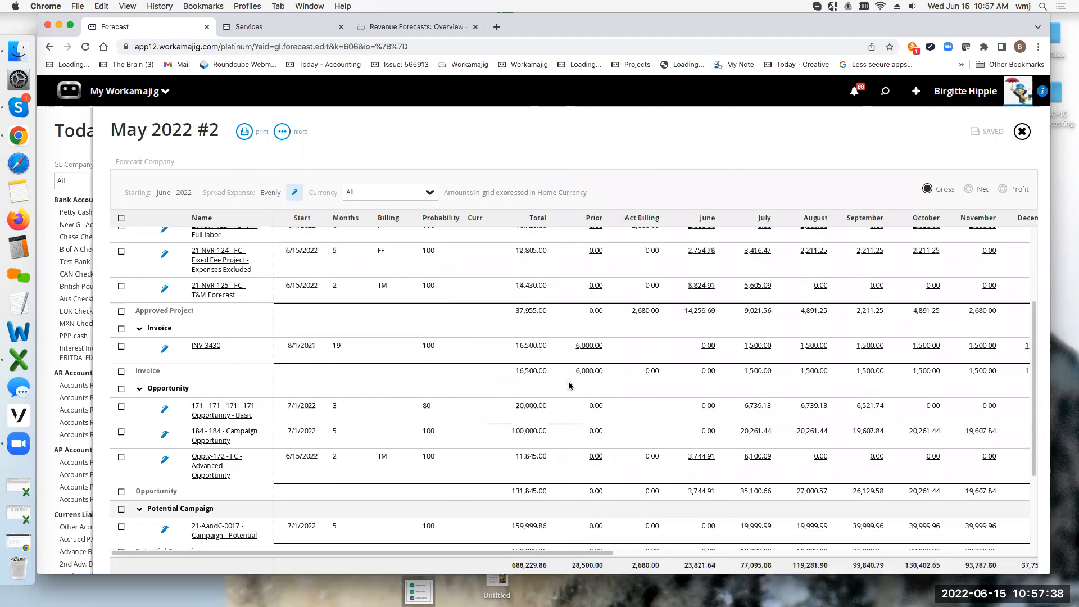
click(282, 132)
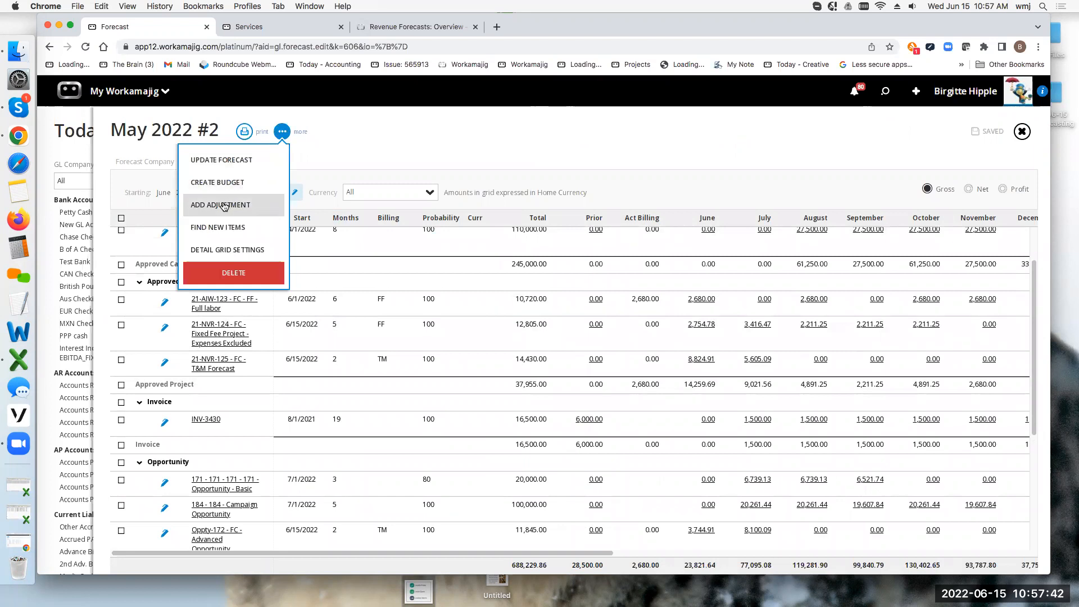
click(224, 206)
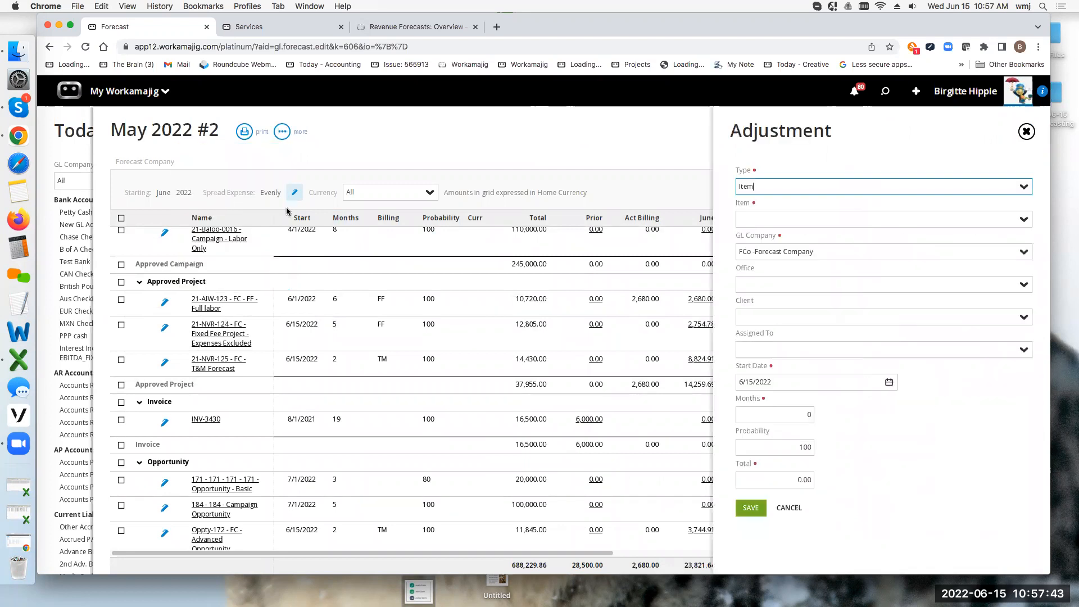
click(1023, 186)
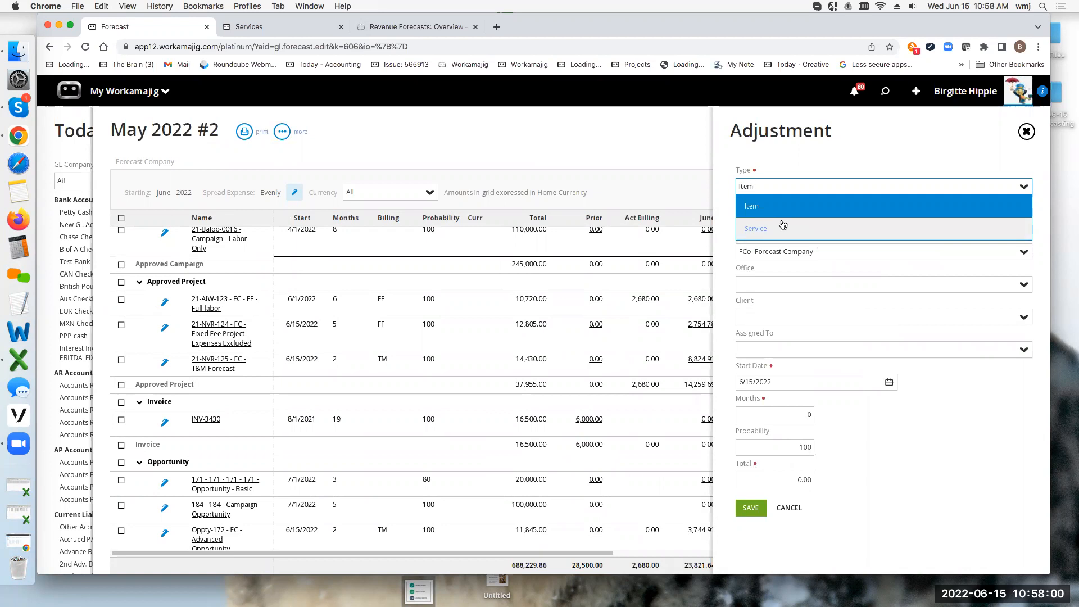
click(605, 141)
- Locate the forecast's Create Budget action, leave the forecast, and open 1. 2022 Budget from the financial budgets
click(283, 132)
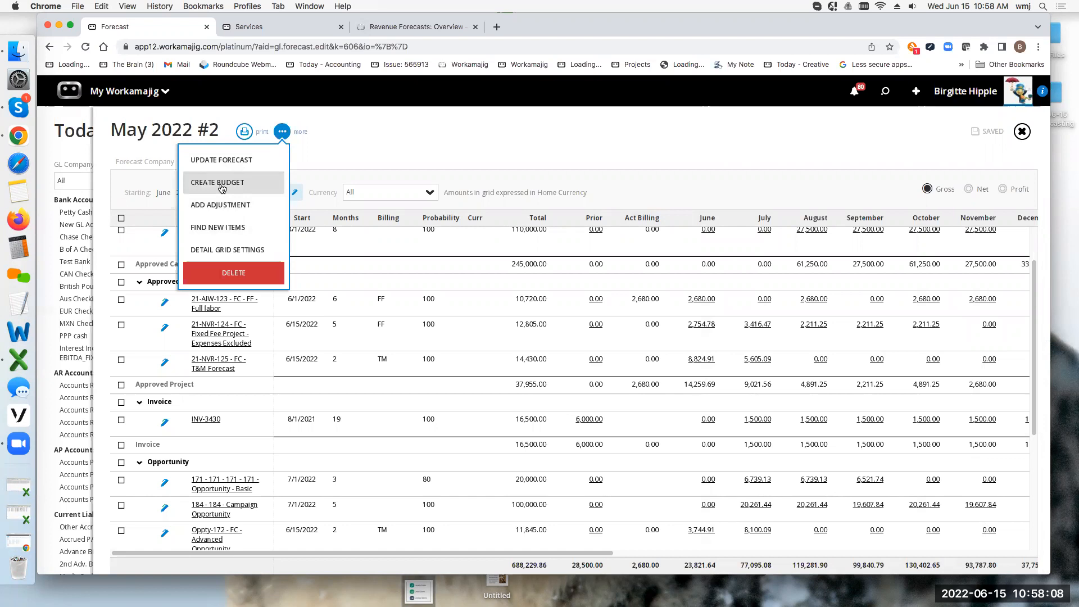
click(72, 151)
scroll(94, 420, down, 5)
scroll(93, 420, down, 10)
click(92, 345)
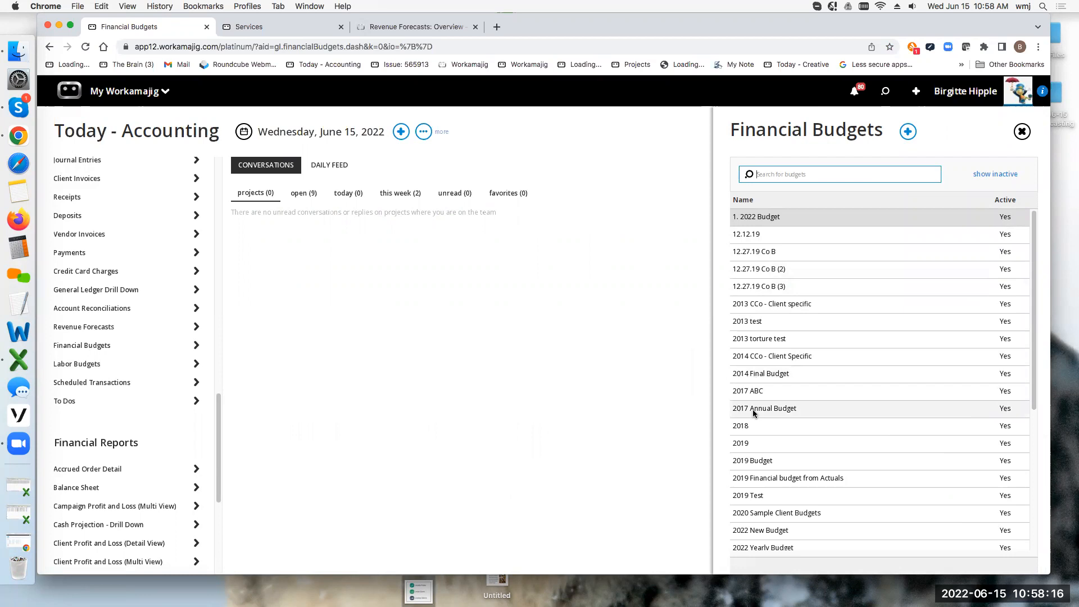
click(753, 218)
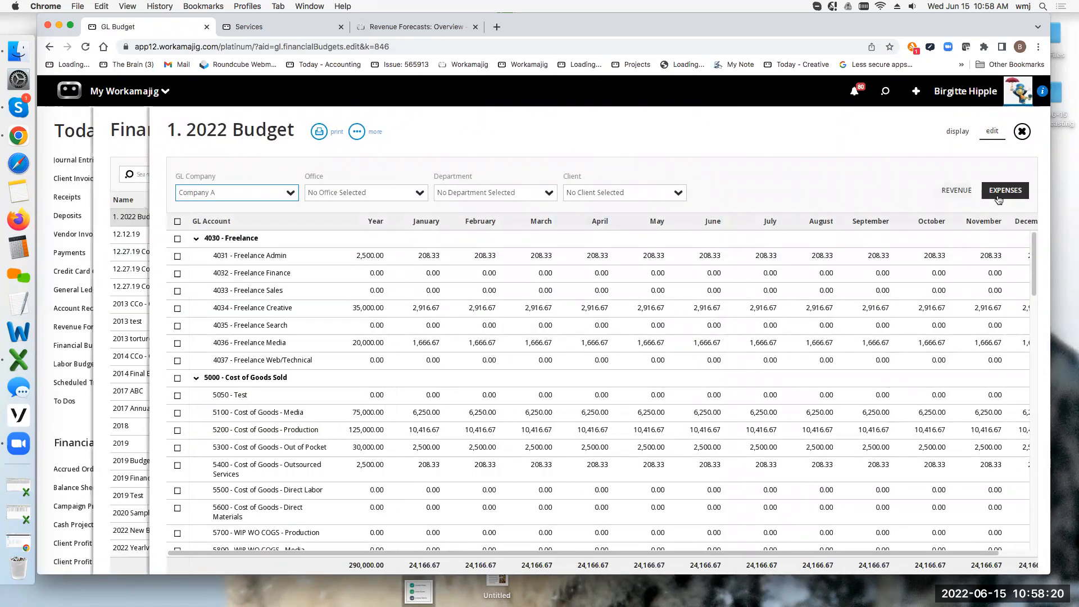
- Display the budget's revenue accounts, view them for client Abbott & Costello only, and restore the view to All Clients
click(958, 135)
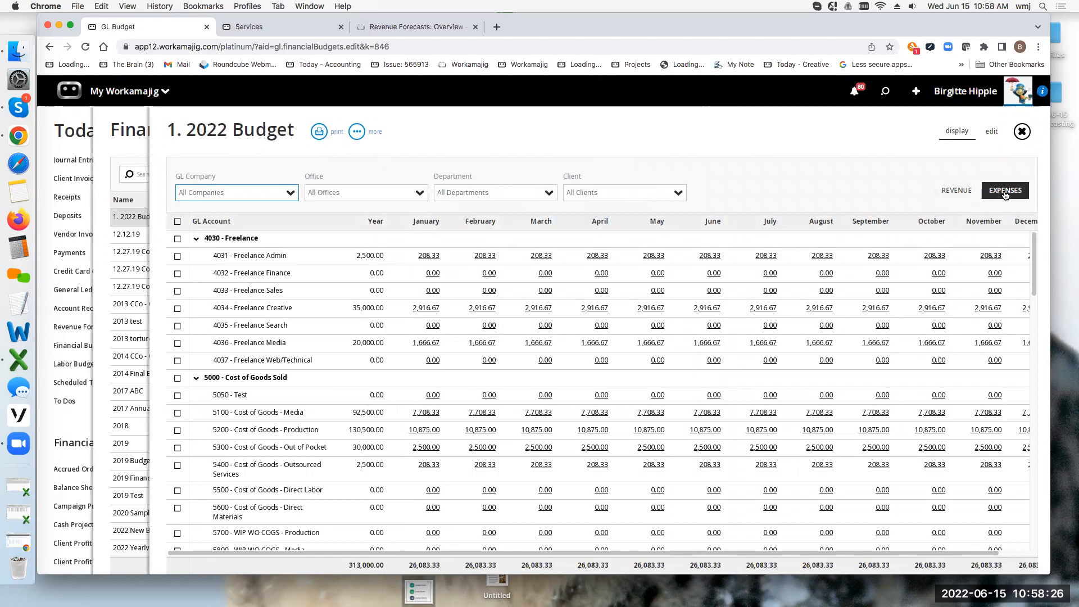
click(957, 191)
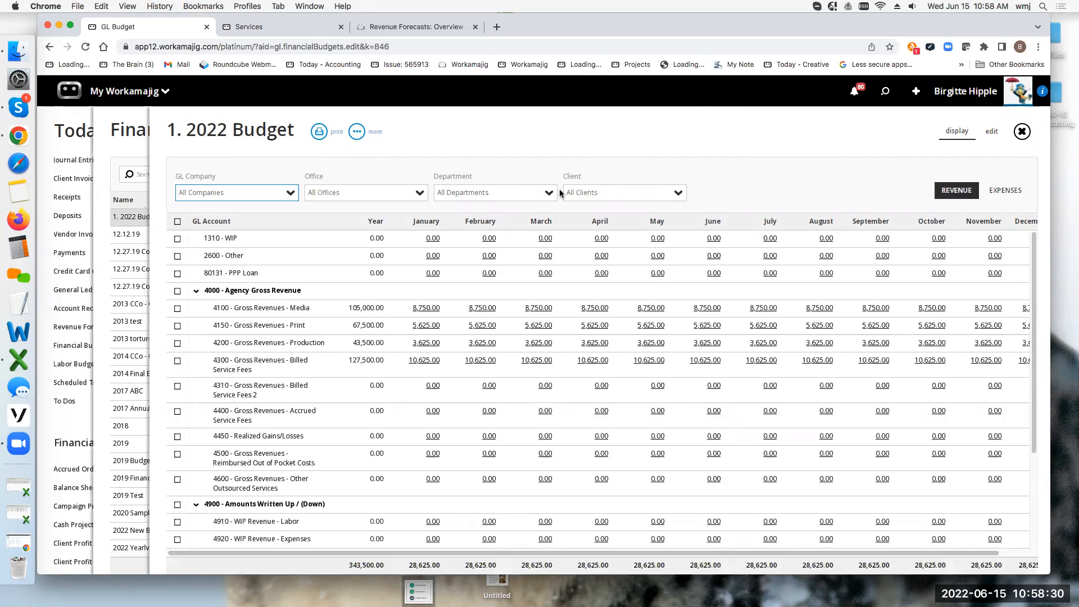
click(676, 202)
click(584, 251)
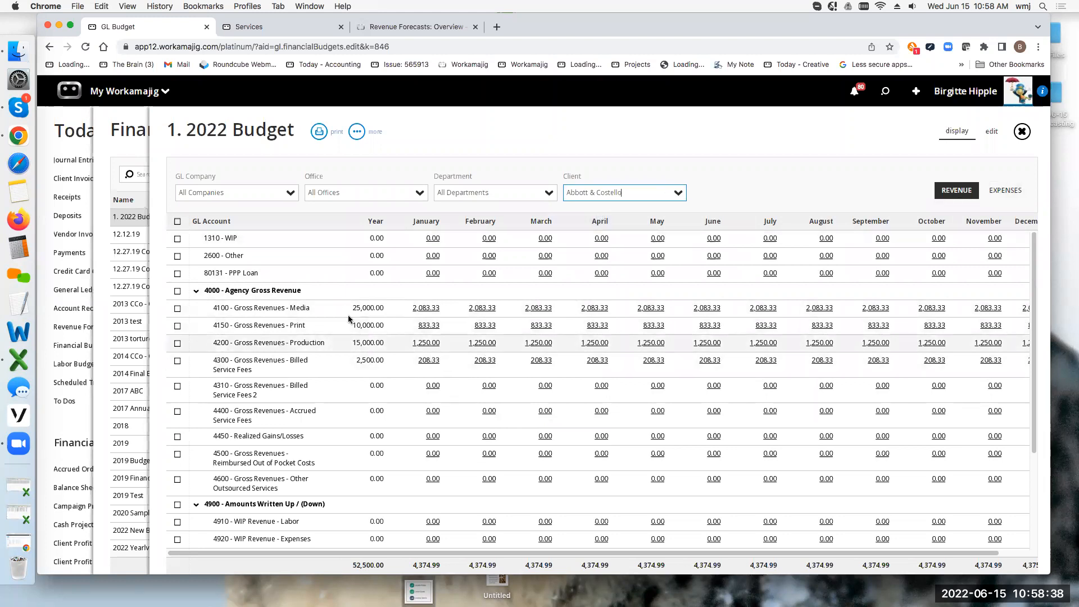
click(677, 192)
click(574, 257)
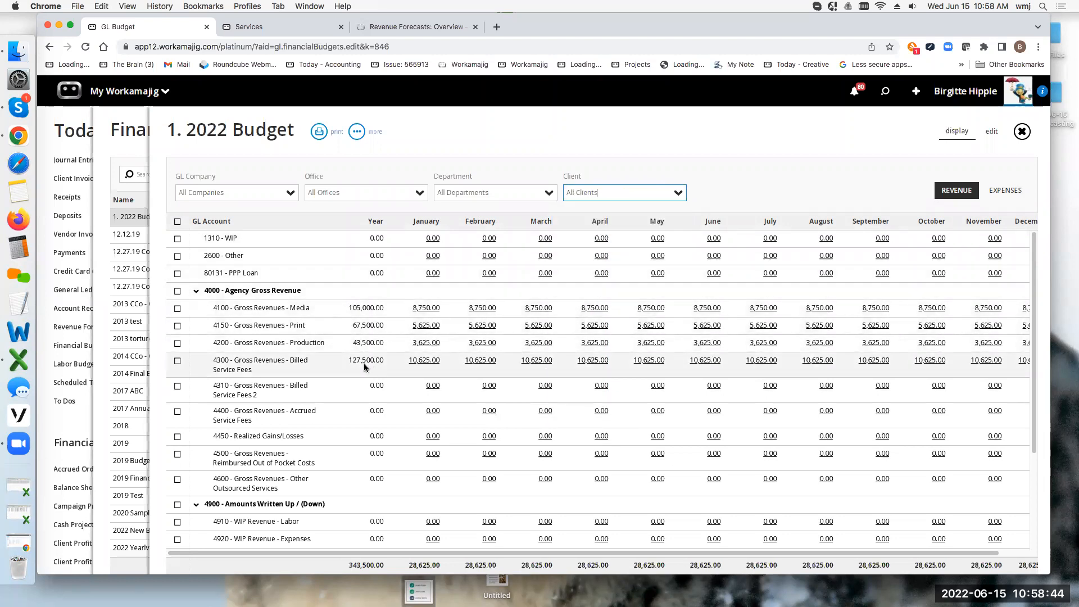
- Set up the Corporate Profit and Loss report as a Budget Comparison using 1. 2022 Budget
click(86, 148)
scroll(130, 439, down, 15)
scroll(131, 445, down, 5)
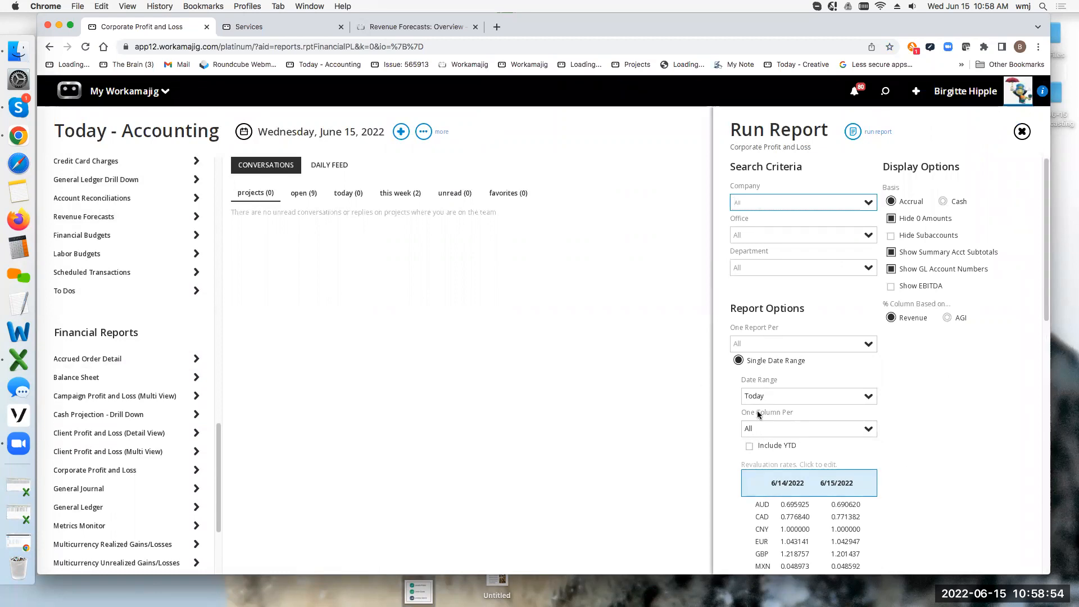
scroll(786, 409, down, 3)
scroll(786, 409, down, 4)
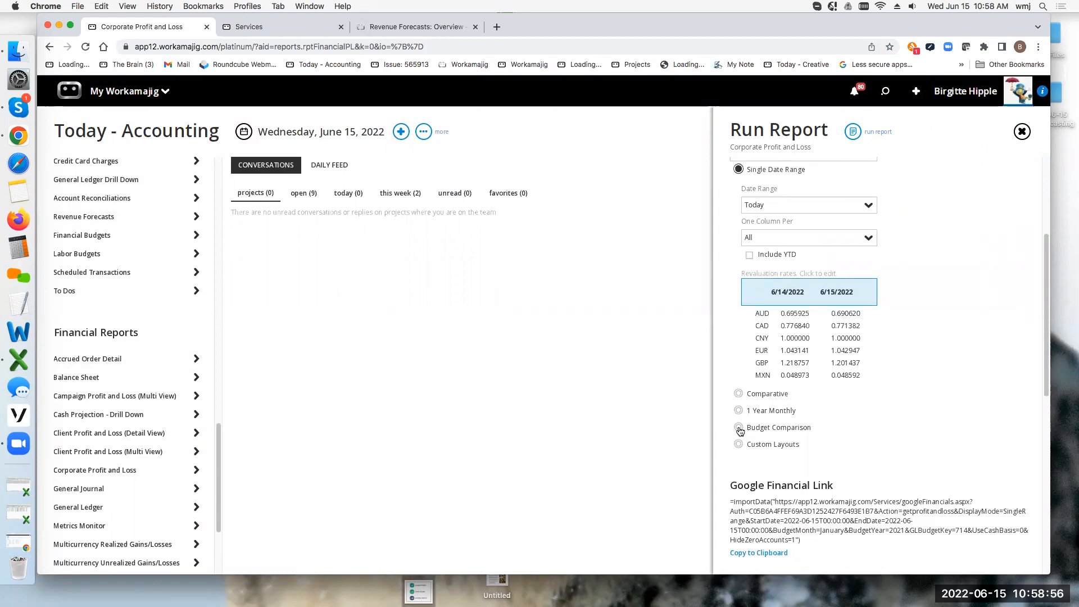
click(739, 429)
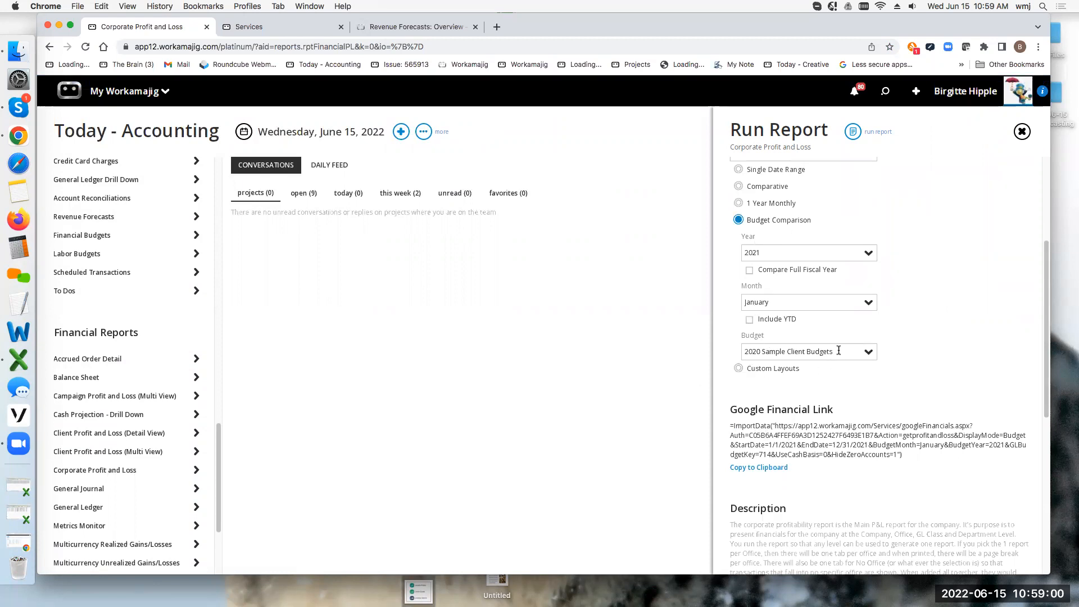
click(869, 353)
scroll(809, 264, up, 5)
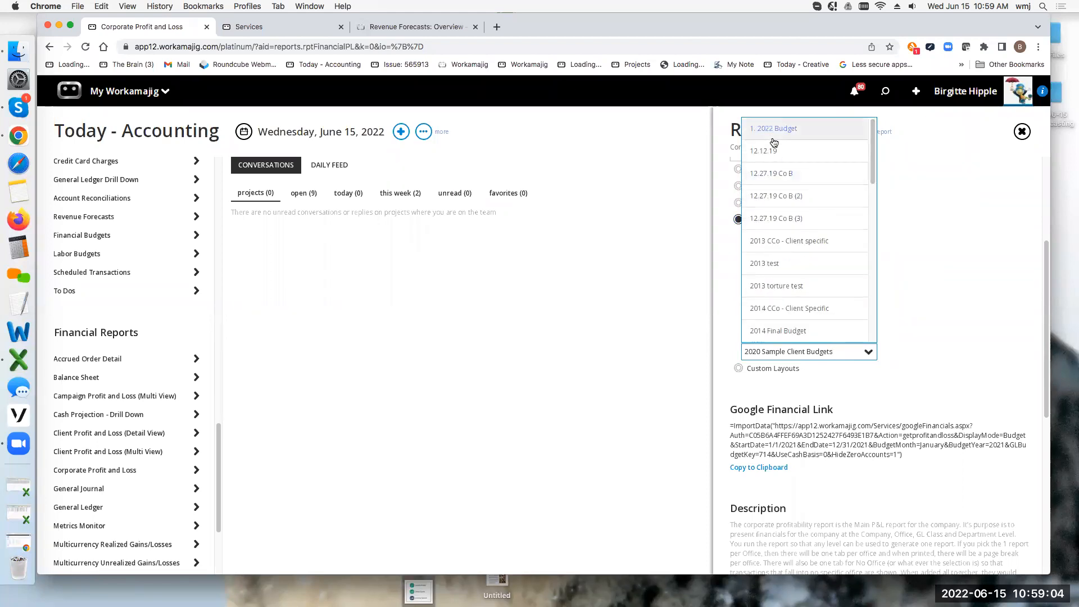
click(773, 130)
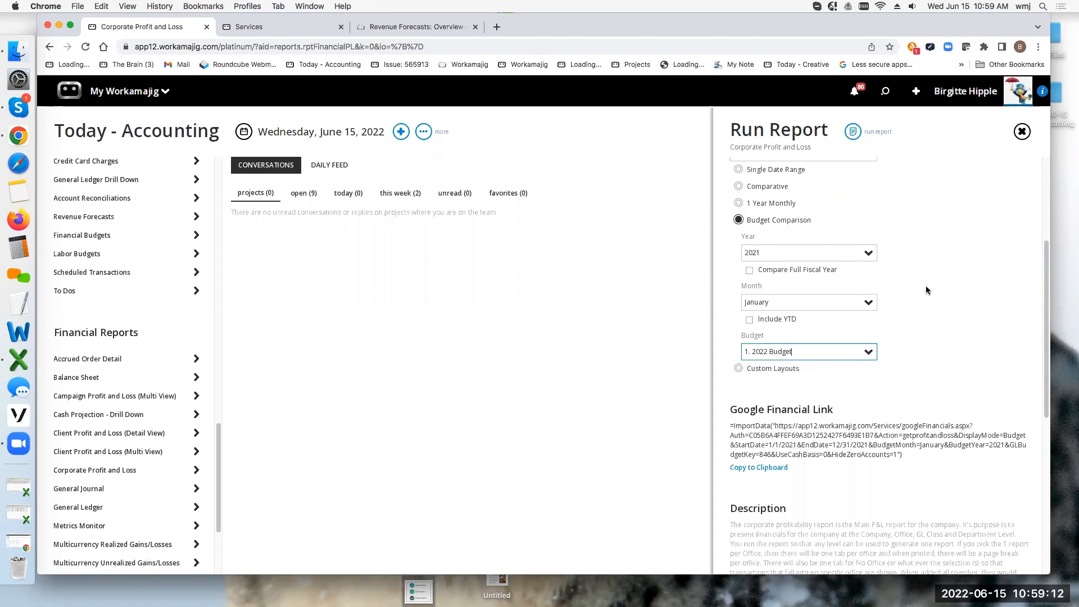
- Switch to the Workamajig help site and open the Electronic Billing Worksheets webinar from the 2022 Webinars
click(430, 25)
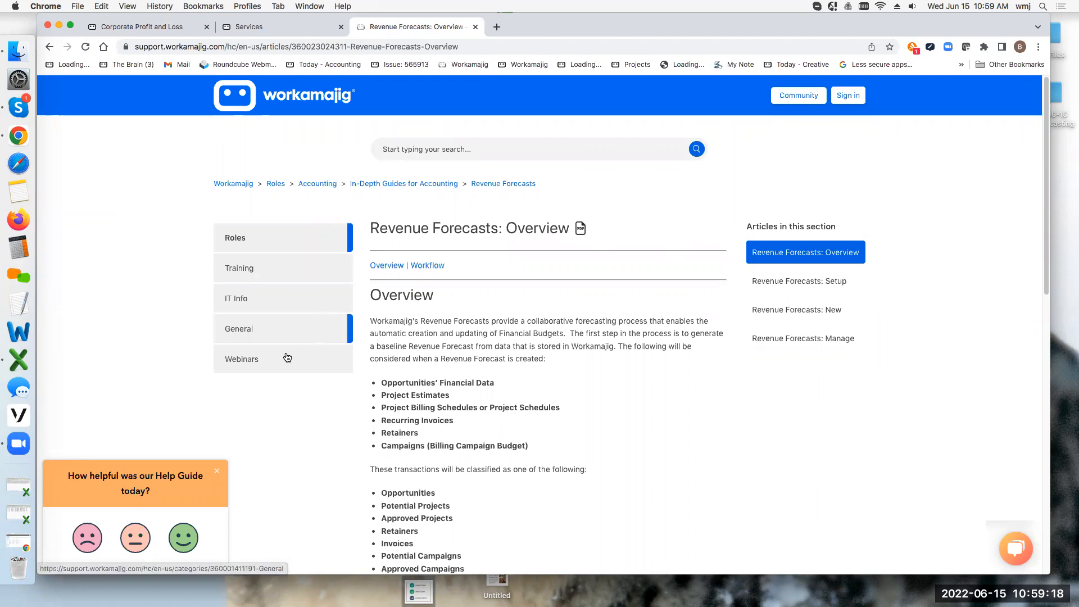
click(258, 365)
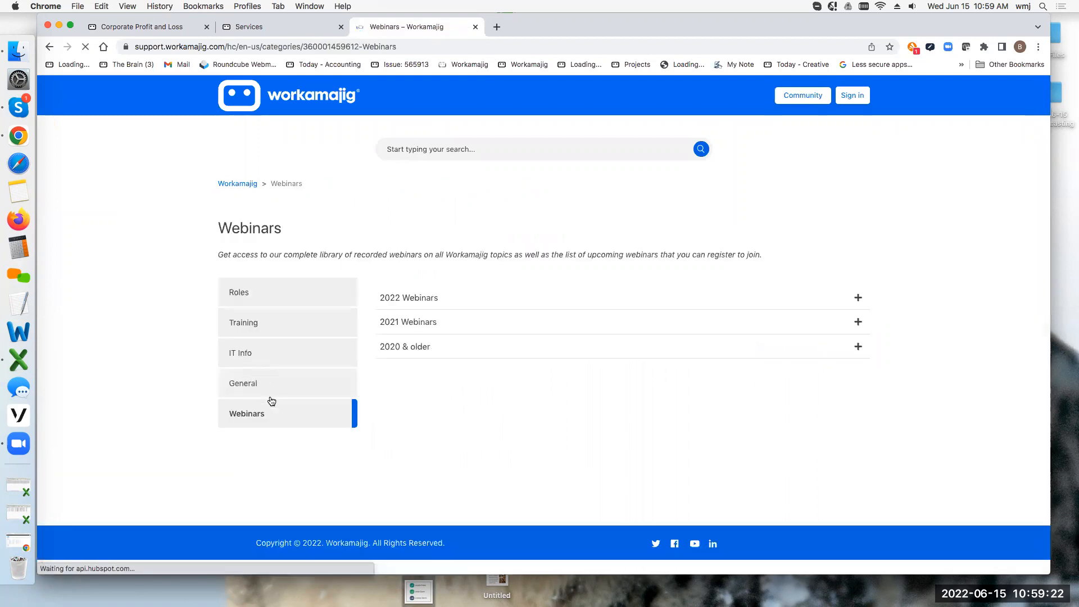
click(427, 298)
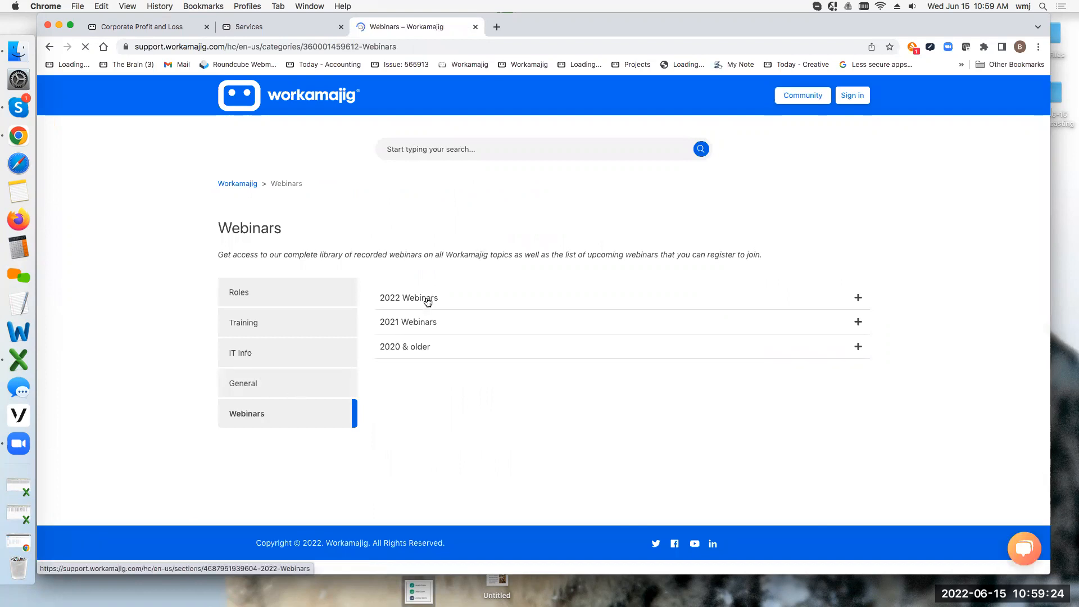
scroll(444, 348, down, 2)
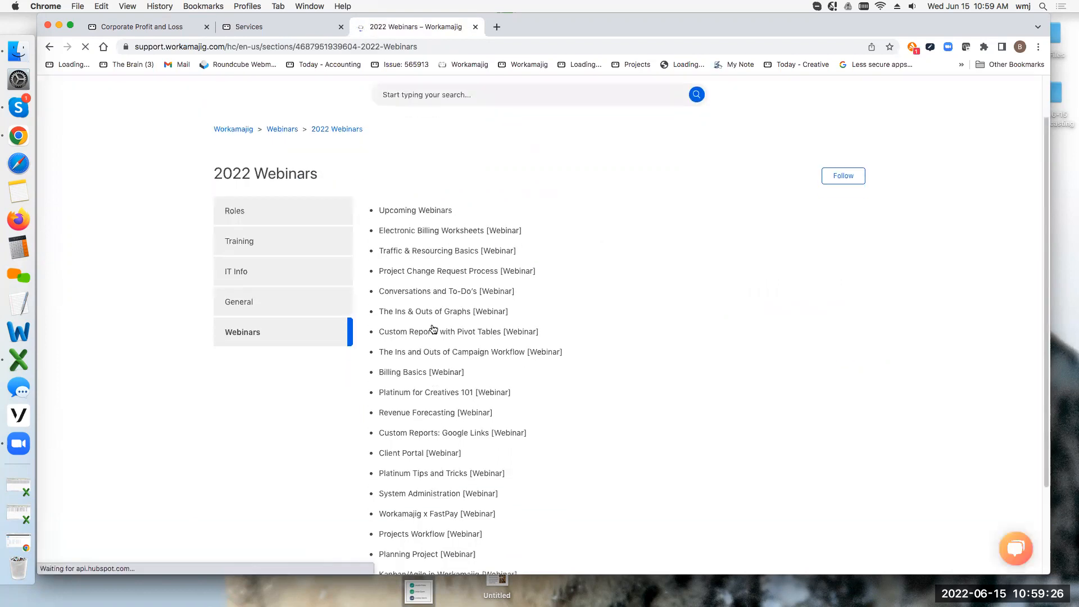
click(422, 234)
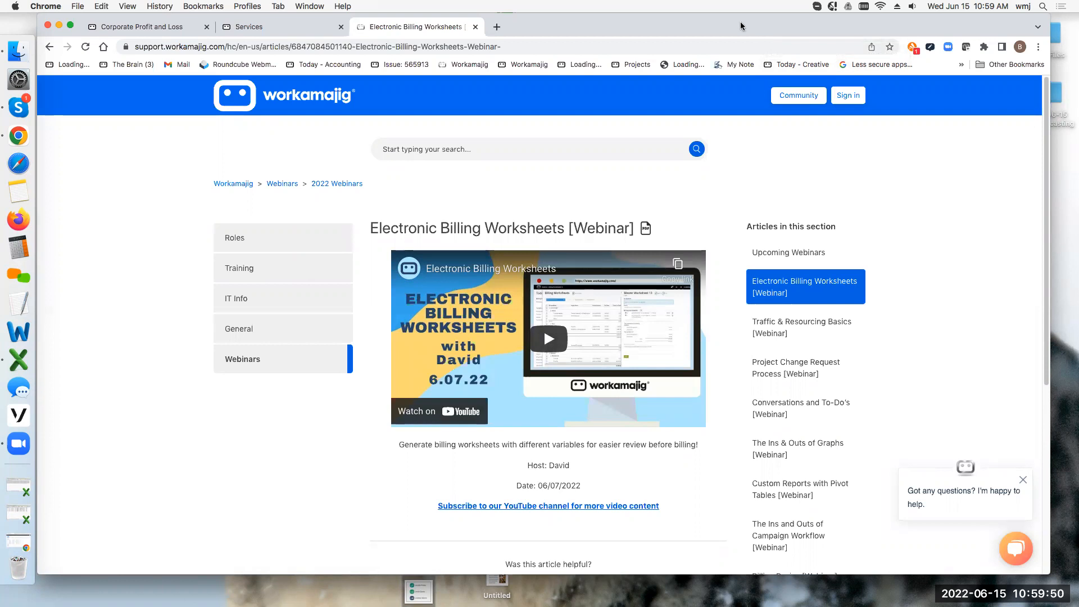
- Return to the report page and open the project settings of 21-NVR-170 from the recent items
click(176, 32)
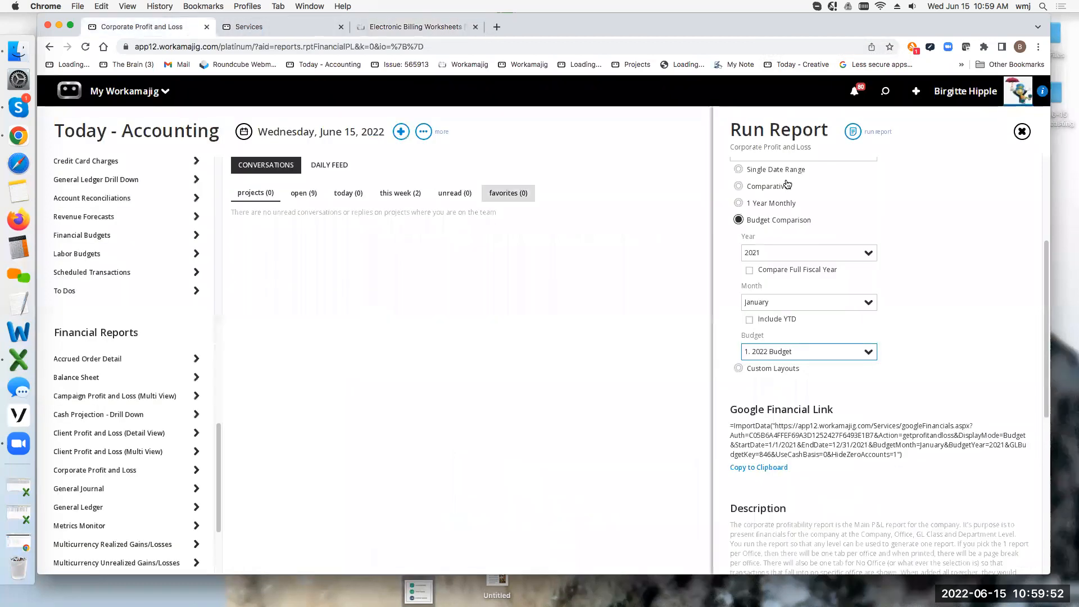
click(886, 91)
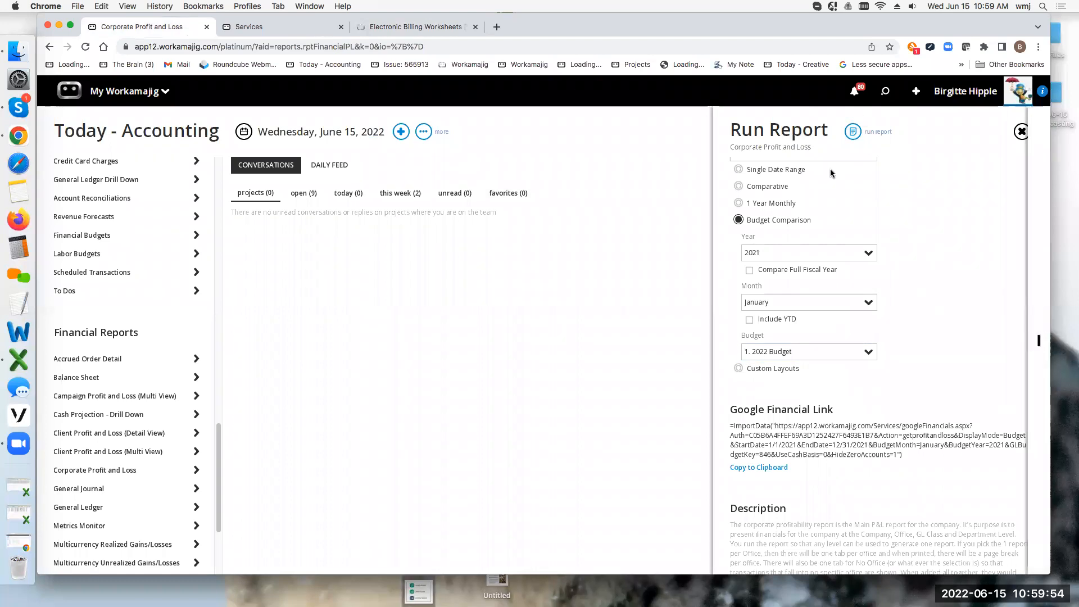
click(786, 238)
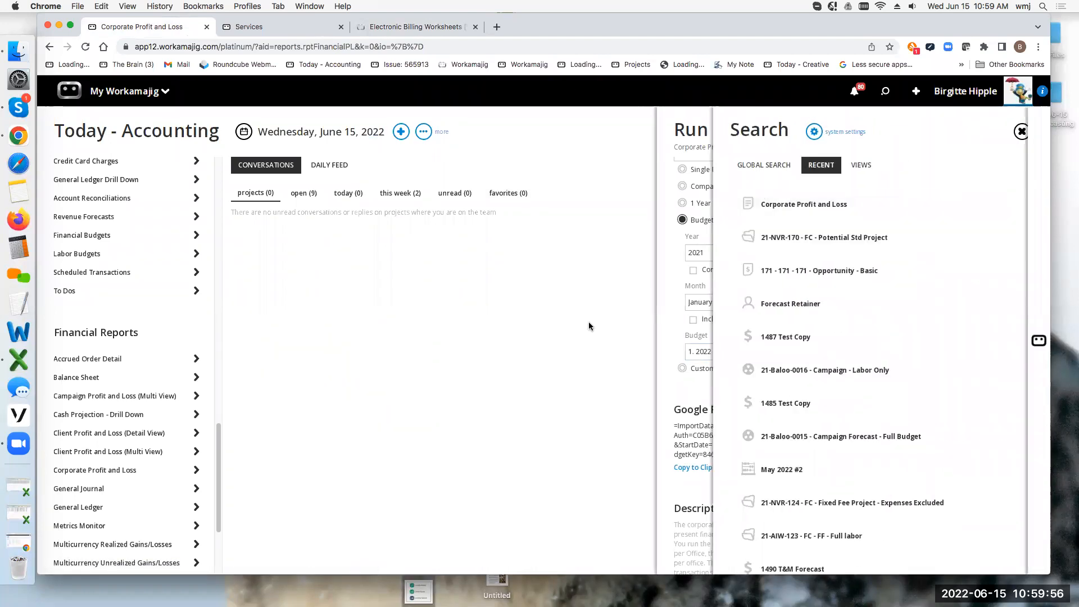
click(591, 219)
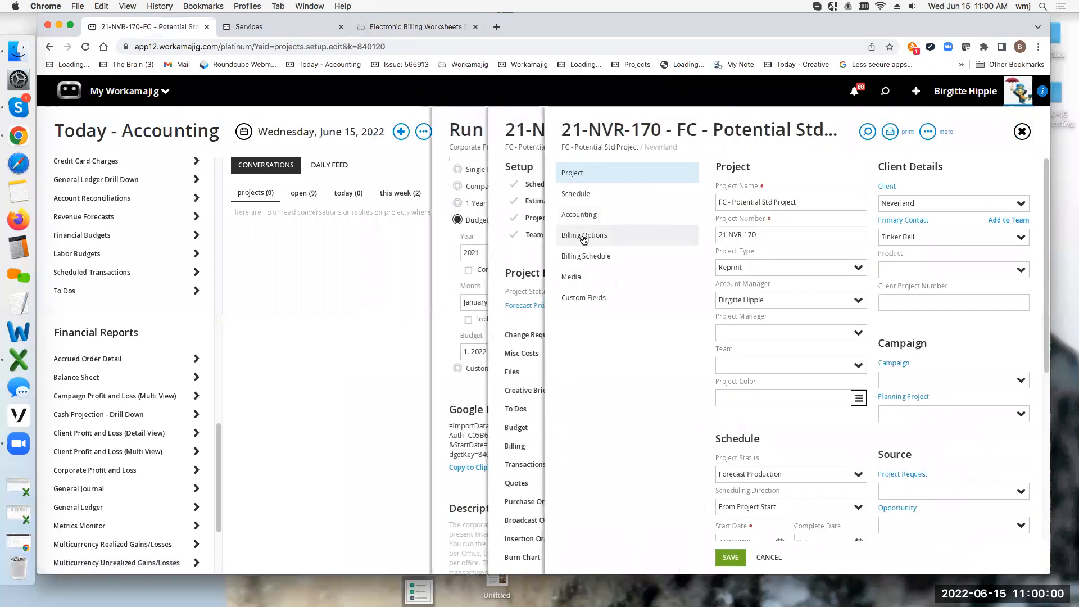
- Review the project's billing options and billing schedule, including the available billing methods
click(596, 235)
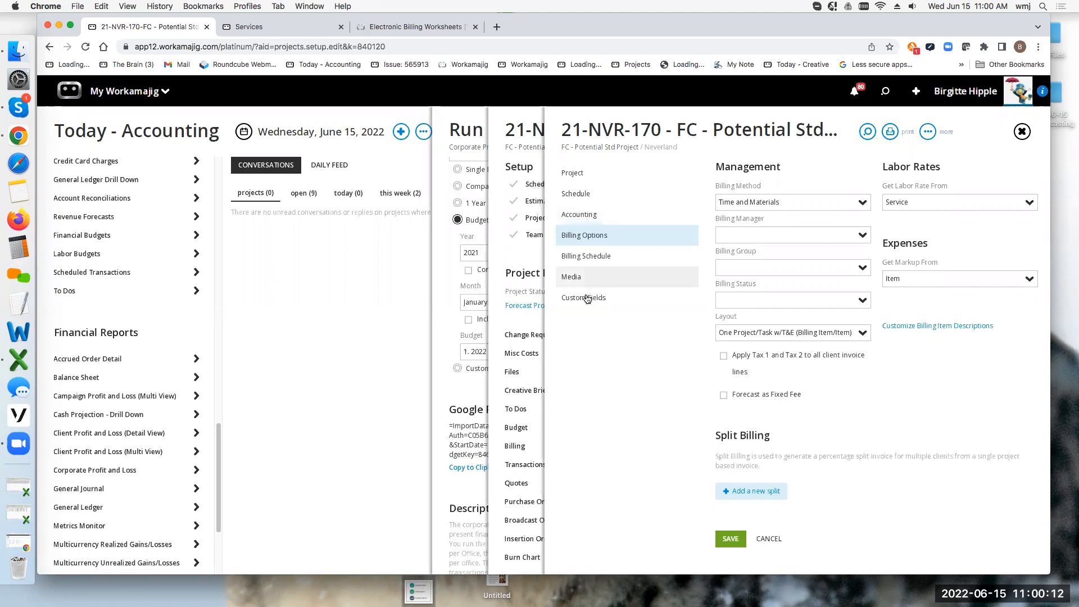
click(576, 256)
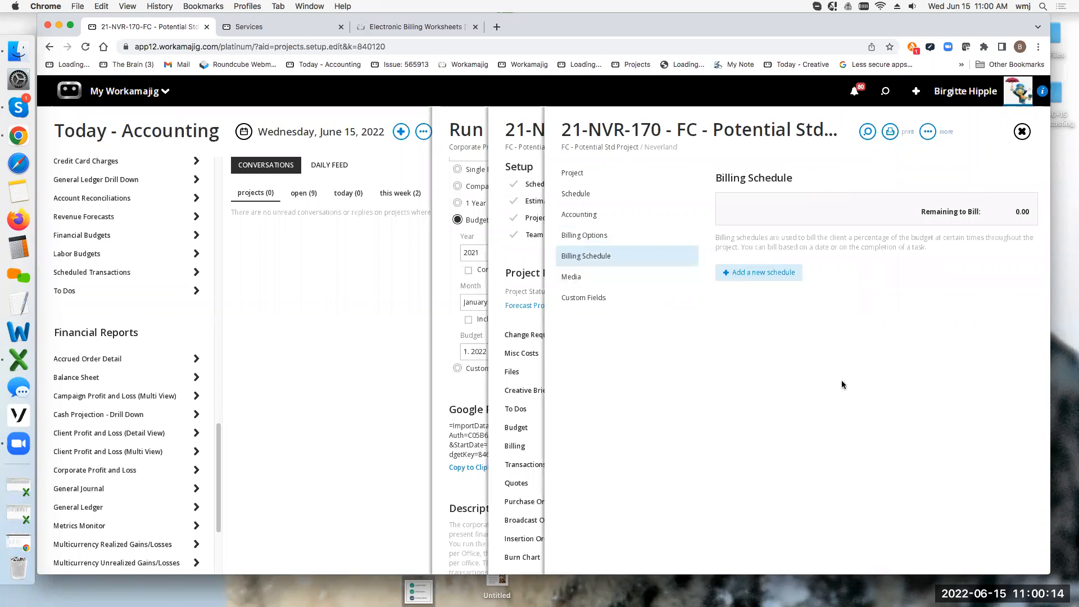
click(593, 235)
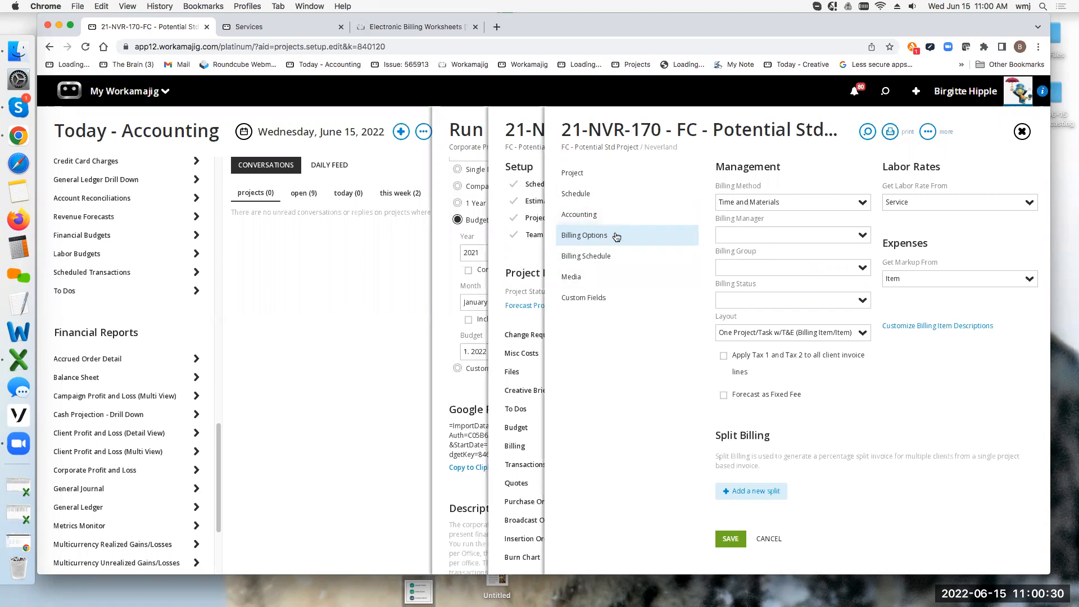
click(860, 204)
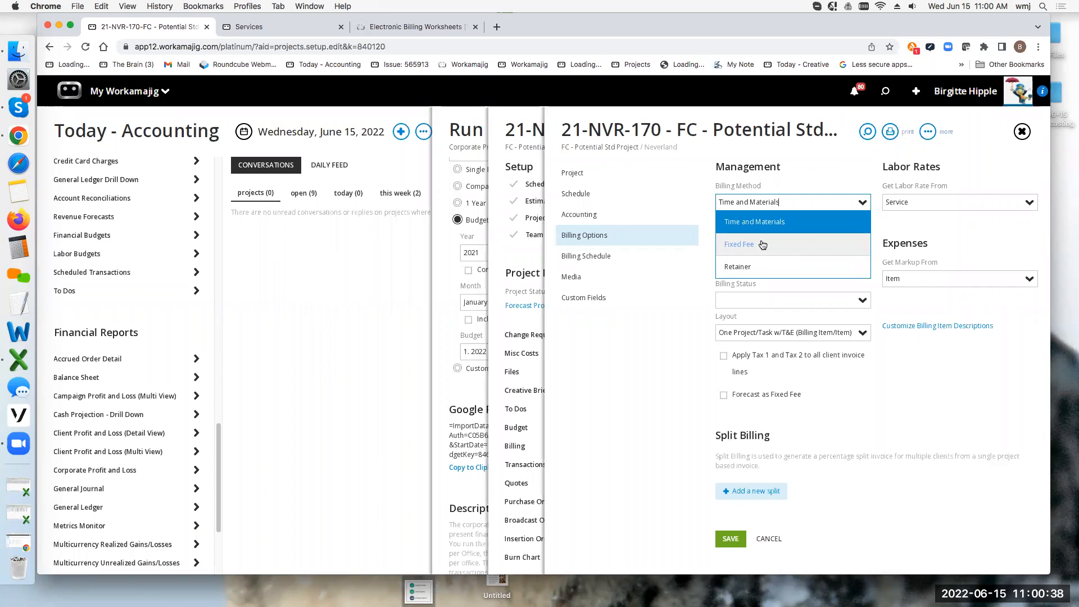
- Open a new revenue forecast form to view its include, expense spread and T&M options
click(916, 91)
scroll(933, 421, down, 15)
click(936, 505)
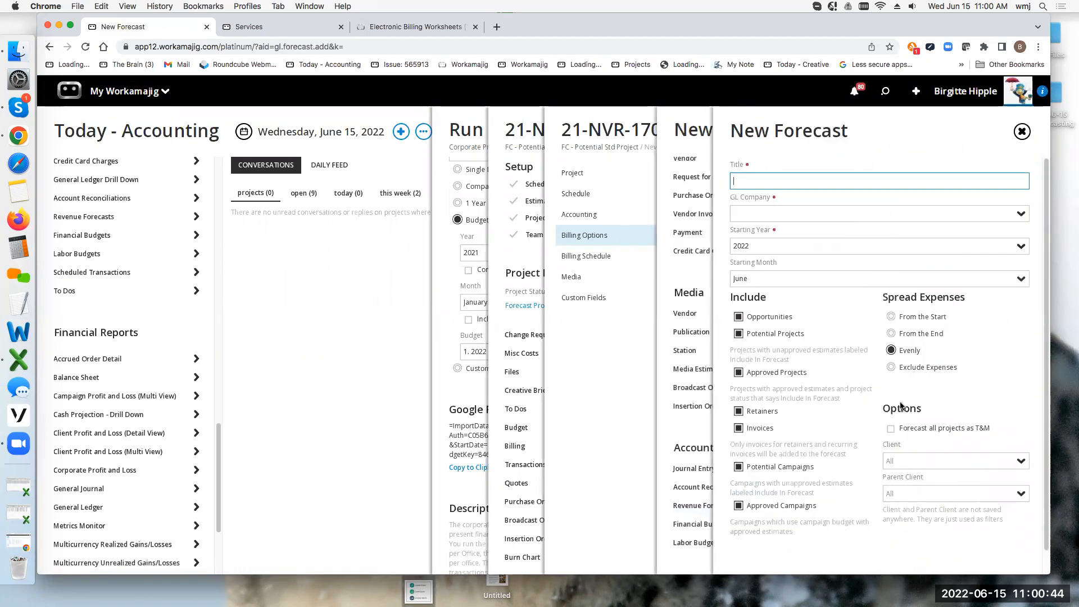